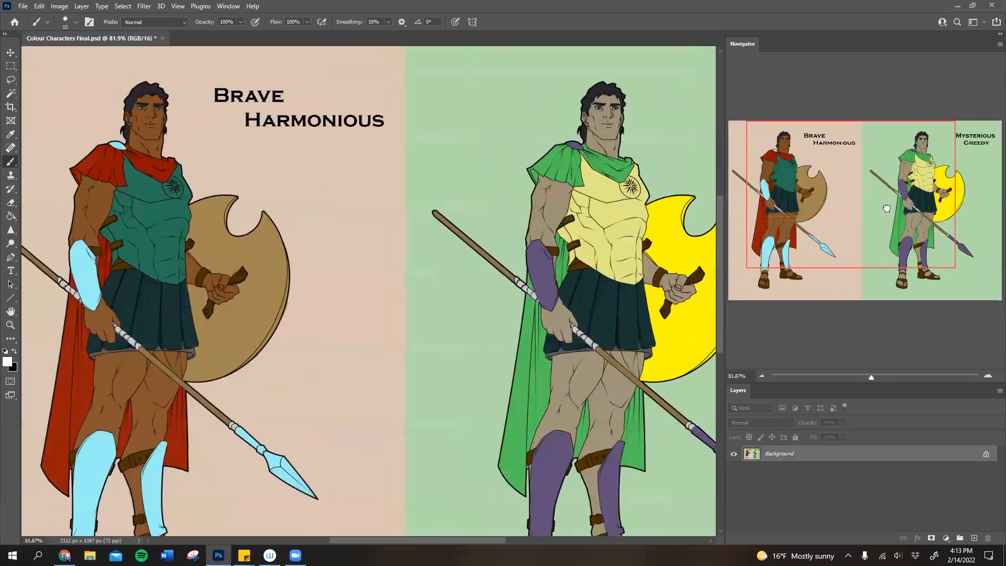
left_click_drag(859, 378, 869, 376)
left_click(862, 224)
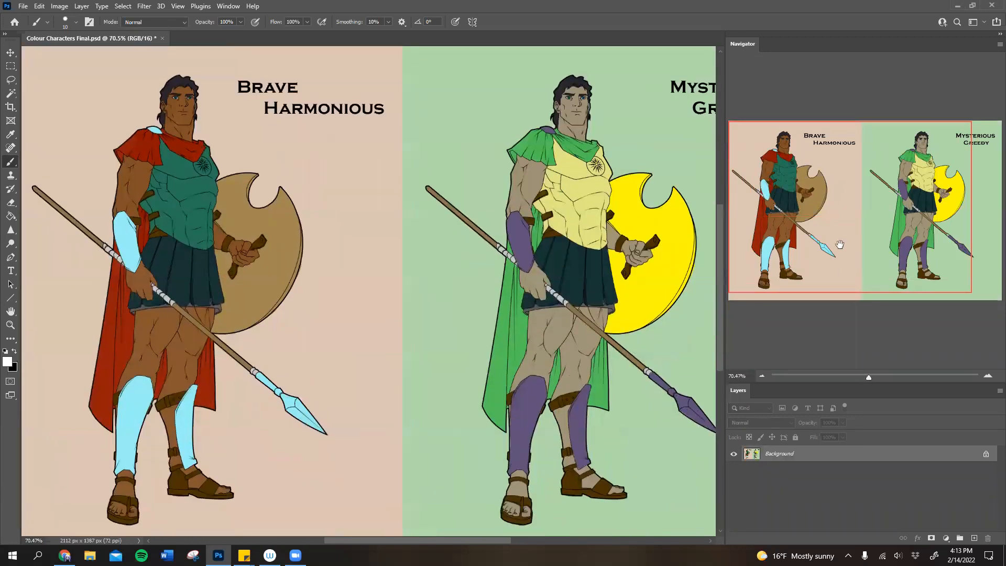
left_click_drag(832, 241, 867, 239)
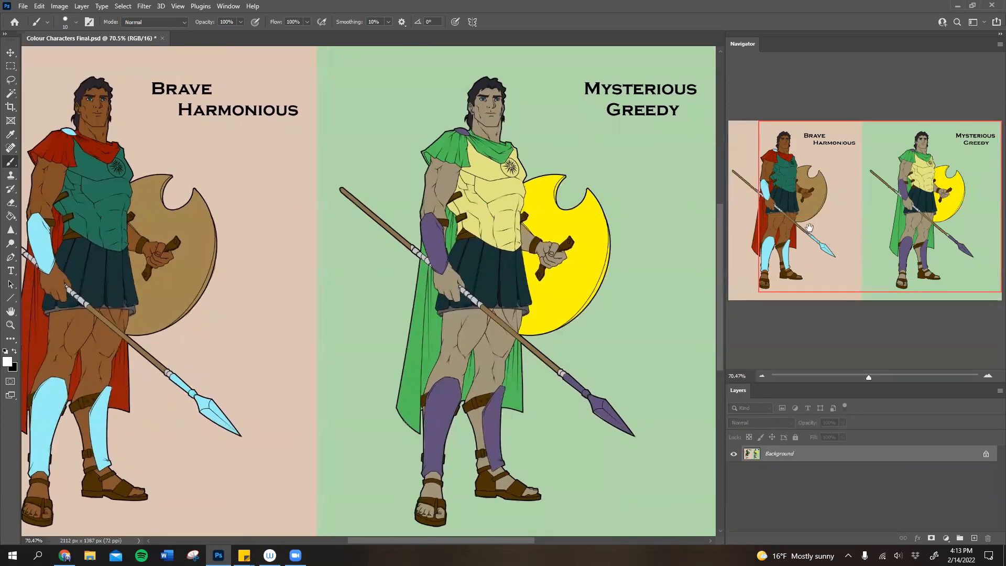
left_click_drag(903, 246, 836, 242)
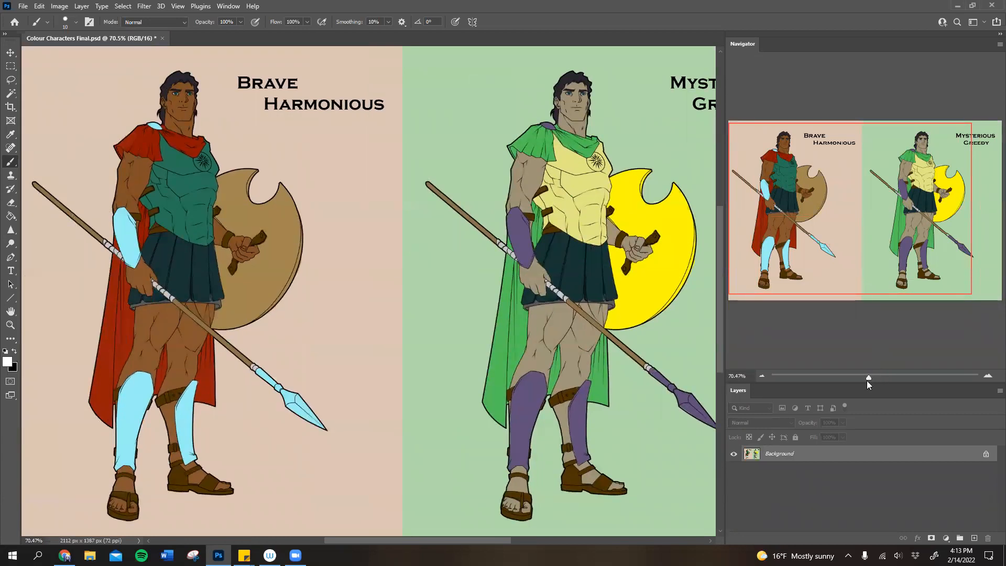
left_click_drag(868, 378, 873, 378)
left_click_drag(877, 224, 758, 197)
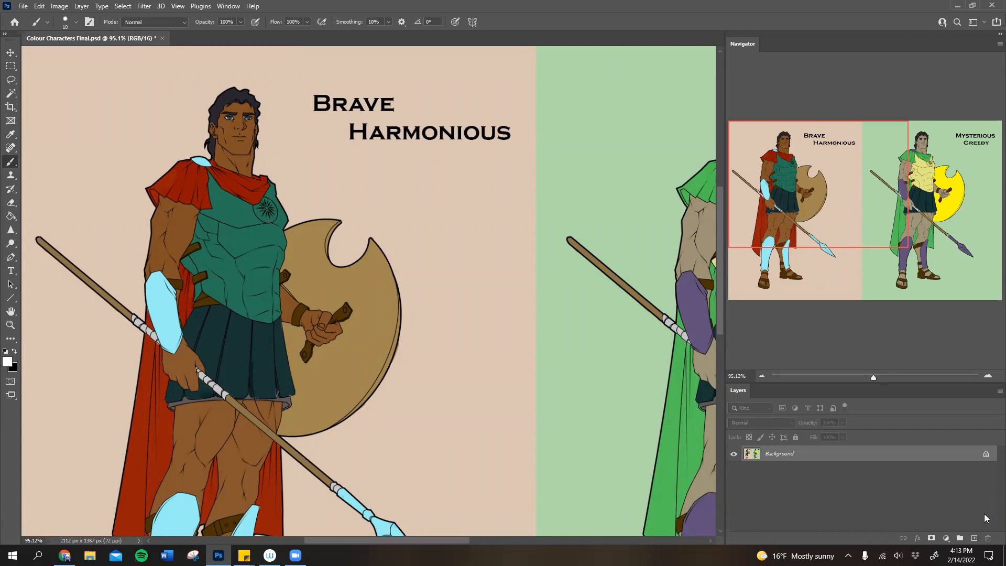
Step: Add two new layers above the Background and rename the lower one "Character 1 Highlight 1"
key("ctrl+shift+alt+n")
key("ctrl+shift+alt+n")
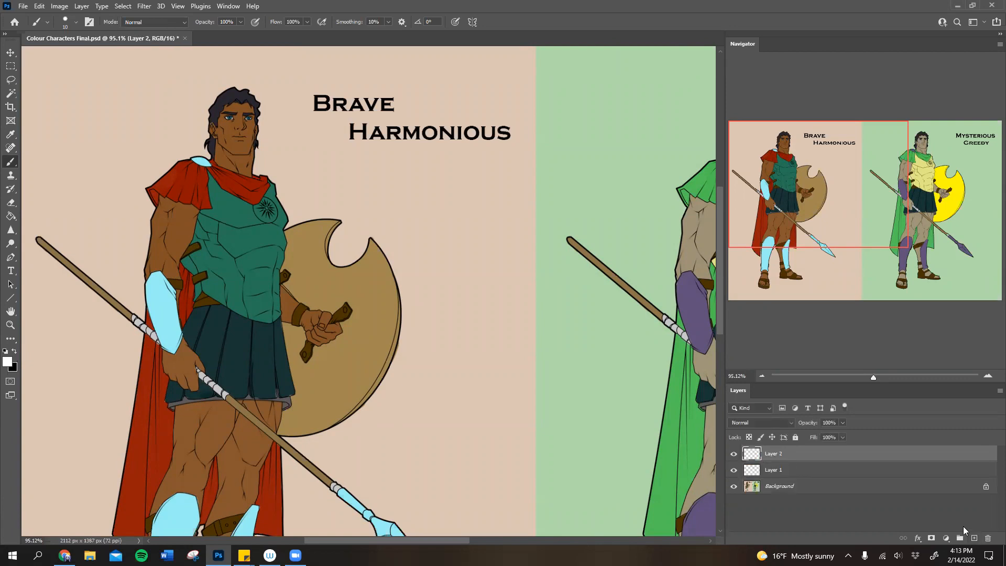
double_click(774, 469)
right_click(780, 467)
left_click(981, 259)
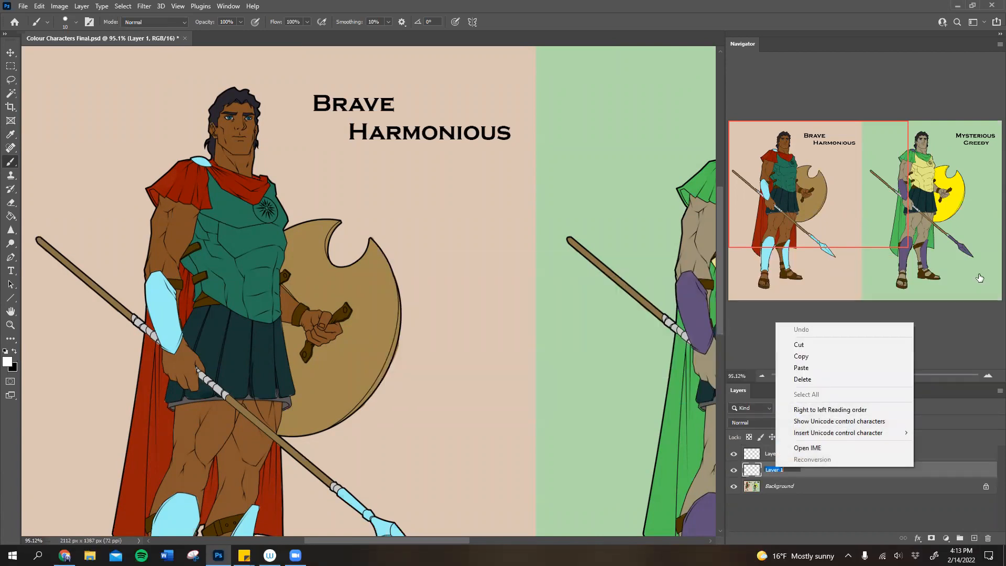
left_click(807, 367)
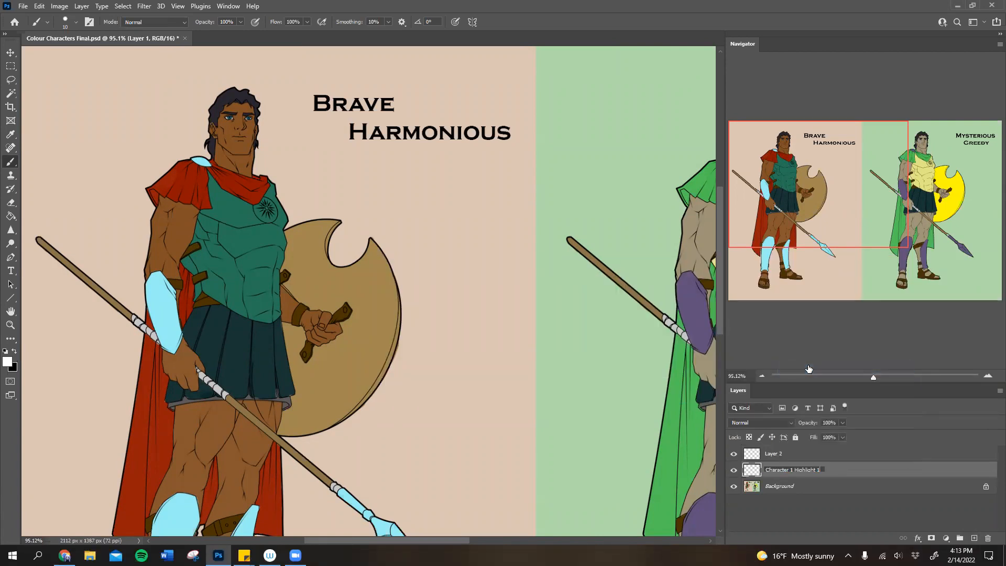
key("Return")
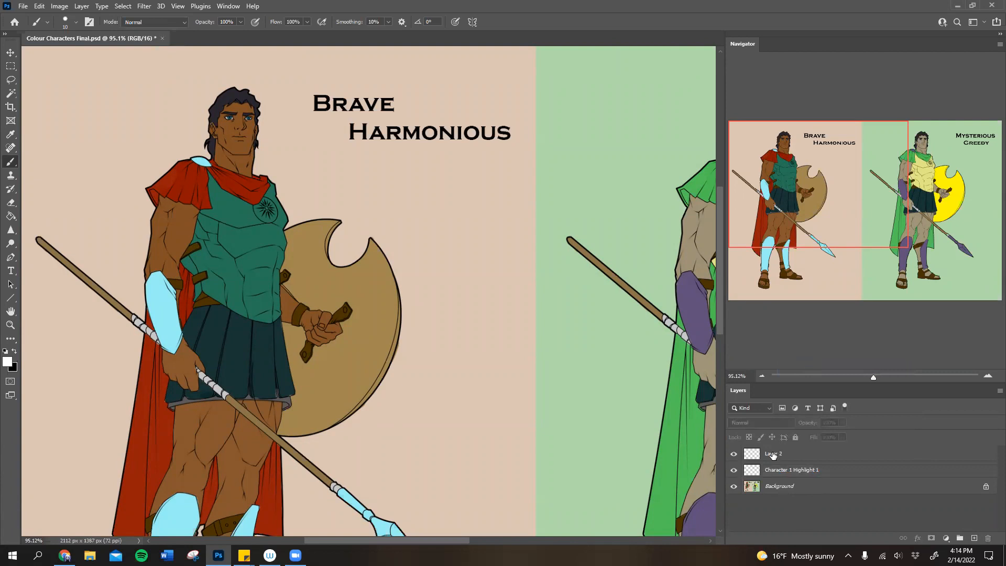
Step: Rename the upper new layer "Character 1 Shadow 1"
double_click(775, 452)
right_click(776, 452)
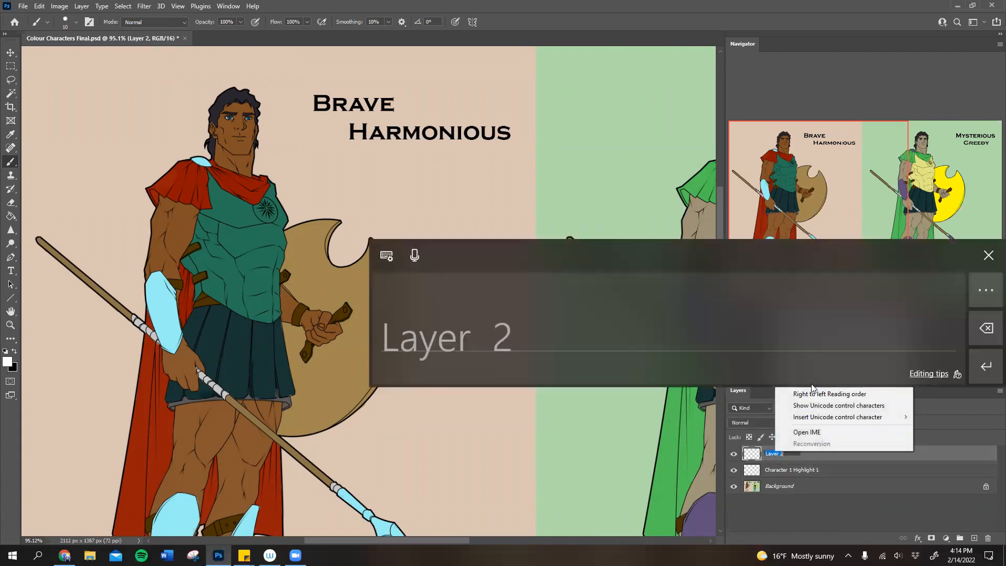
left_click(805, 352)
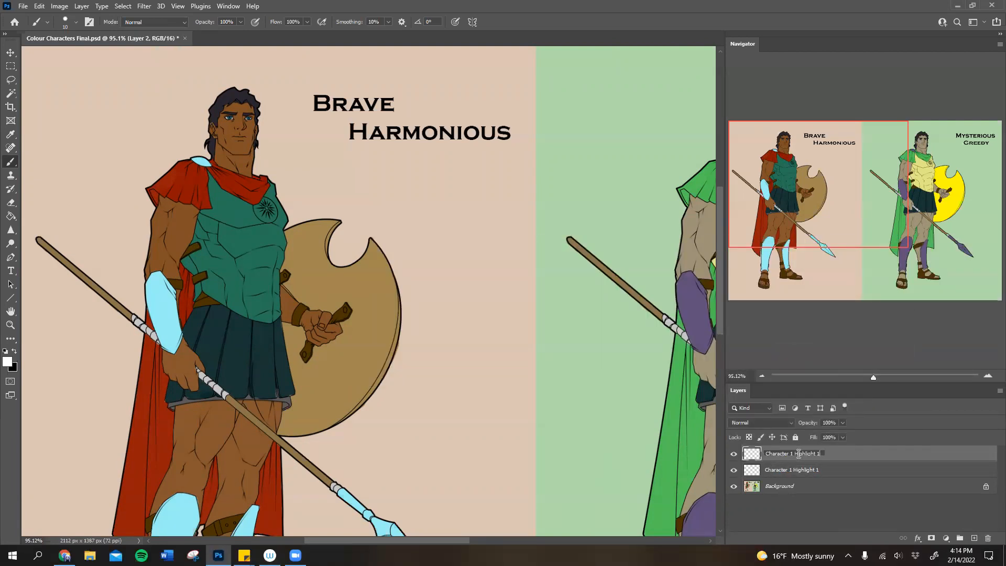
left_click(990, 258)
left_click_drag(794, 454, 816, 454)
type("Shadow")
key("Return")
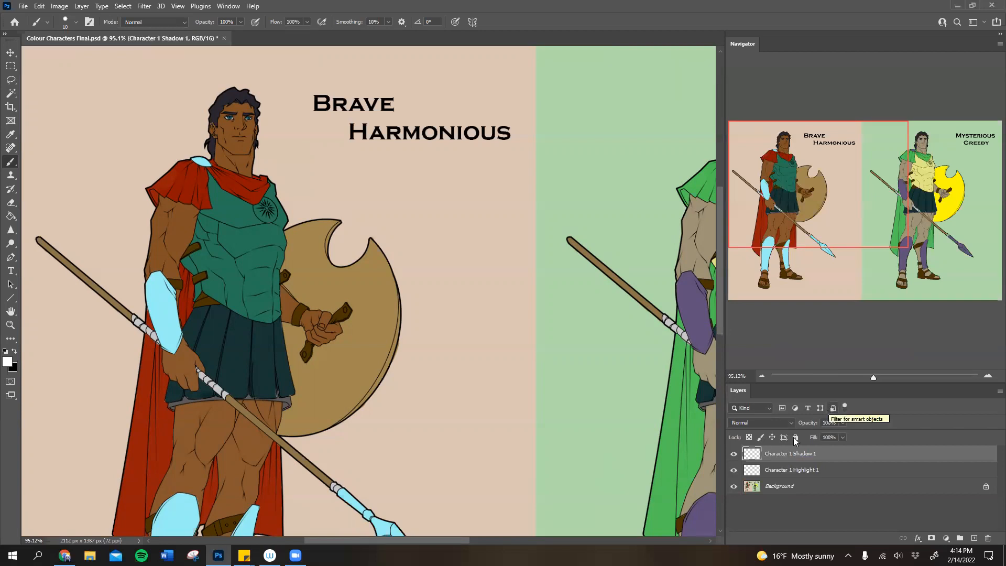
Step: Make black the foreground colour, reduce the hard round brush's size, and paint a thin stroke down the side of the first character's breastplate
left_click(15, 352)
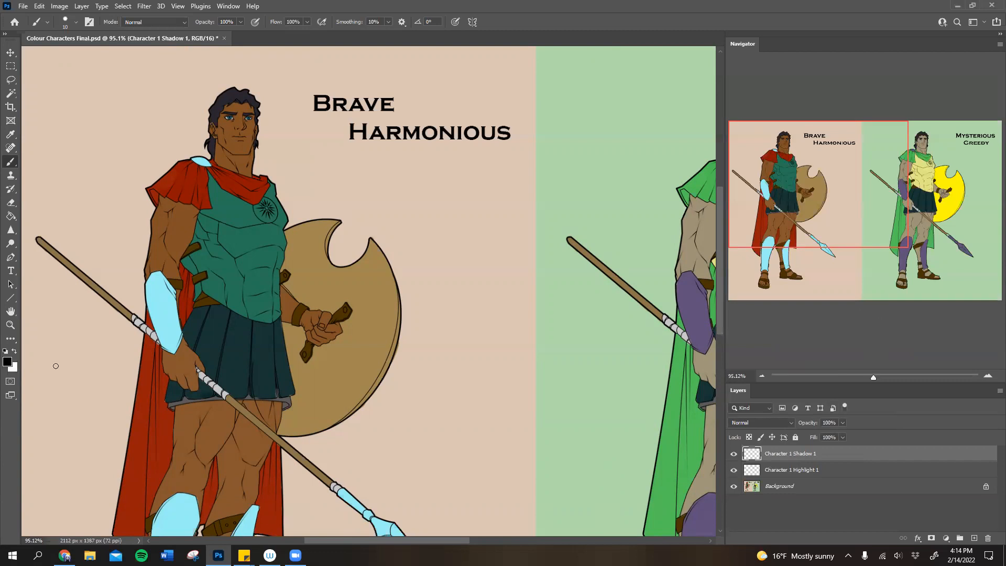
left_click(887, 376)
left_click_drag(822, 195, 789, 188)
right_click(376, 283)
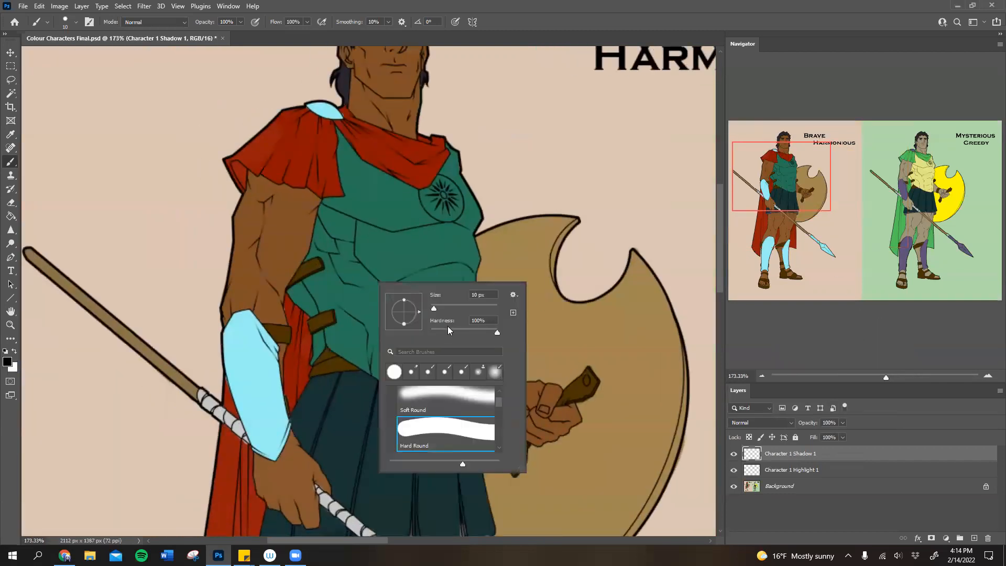
left_click_drag(434, 309, 432, 308)
left_click(341, 218)
left_click_drag(342, 214, 337, 286)
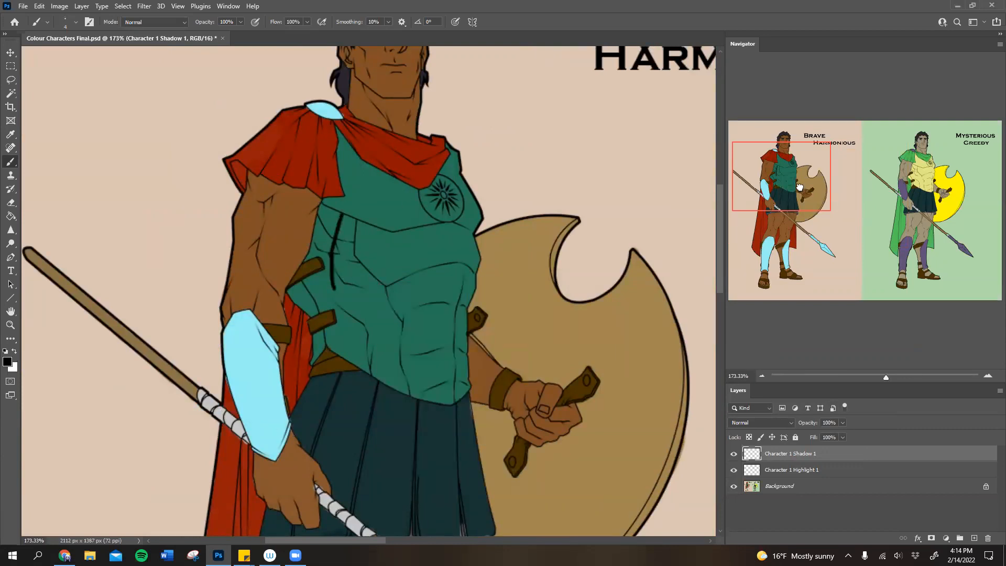
Step: Draw an arrow pointing toward the first character's upper arm and handwrite the note "STRONG" above it
left_click_drag(807, 190, 754, 187)
mouse_move(140, 191)
left_mouse_down()
mouse_move(163, 181)
mouse_move(157, 175)
mouse_move(159, 204)
left_mouse_up()
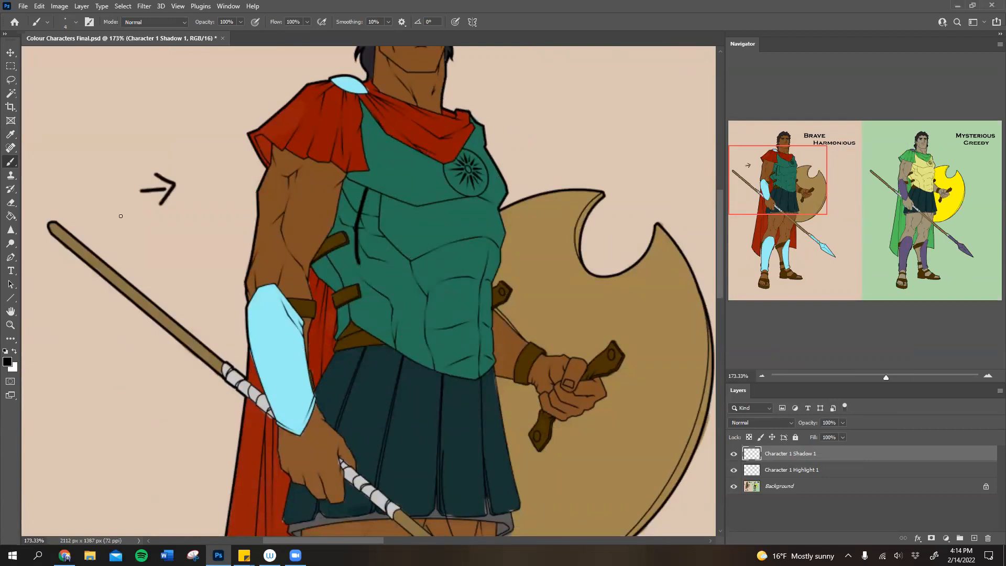
left_click_drag(111, 156, 114, 167)
mouse_move(122, 152)
left_mouse_down()
mouse_move(134, 147)
mouse_move(129, 163)
left_mouse_up()
mouse_move(137, 149)
left_mouse_down()
mouse_move(136, 162)
mouse_move(149, 159)
left_mouse_up()
left_click_drag(154, 151, 173, 149)
left_click_drag(181, 141, 185, 152)
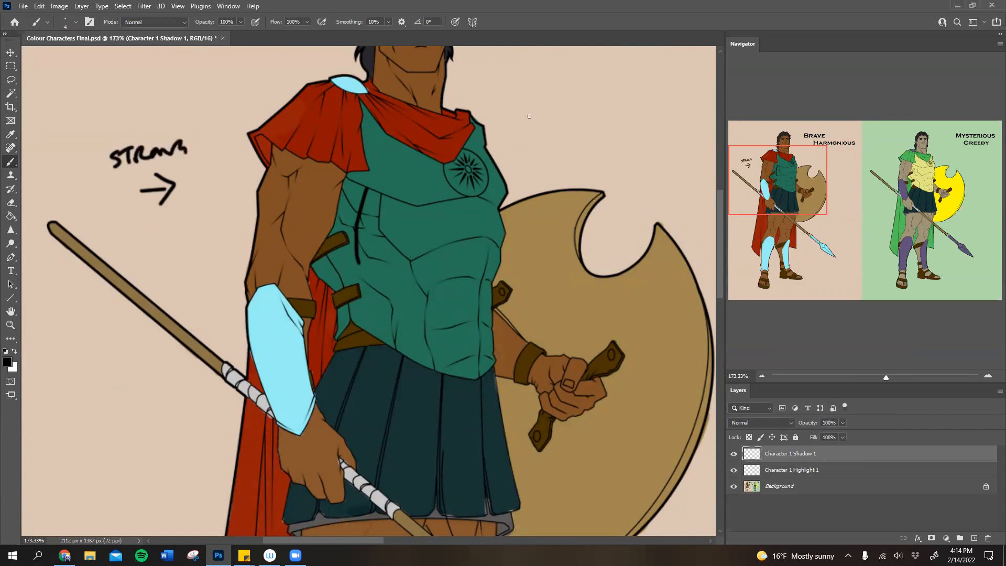
Step: Draw an arrow above the shield beside the first character's shoulder and handwrite the note "BACK" next to it
mouse_move(527, 92)
left_mouse_down()
mouse_move(503, 105)
mouse_move(508, 146)
mouse_move(518, 115)
mouse_move(537, 146)
left_mouse_up()
mouse_move(549, 146)
left_mouse_down()
mouse_move(553, 126)
mouse_move(560, 144)
left_mouse_up()
left_click_drag(551, 138, 576, 142)
left_click_drag(583, 126, 583, 141)
left_click_drag(597, 125, 601, 141)
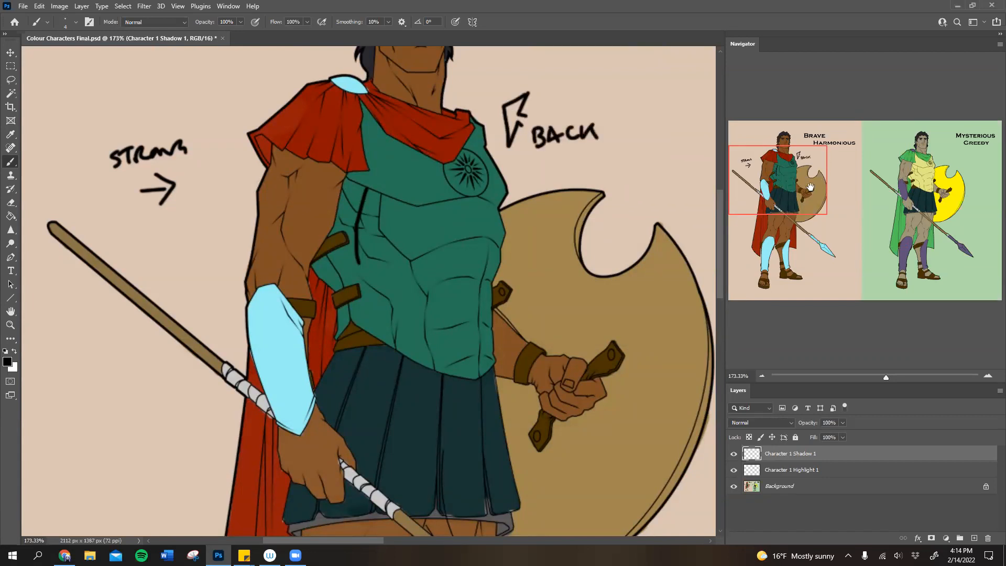
Step: Erase the "STRONG" and "BACK" notes together with their arrows
left_click_drag(811, 187, 788, 160)
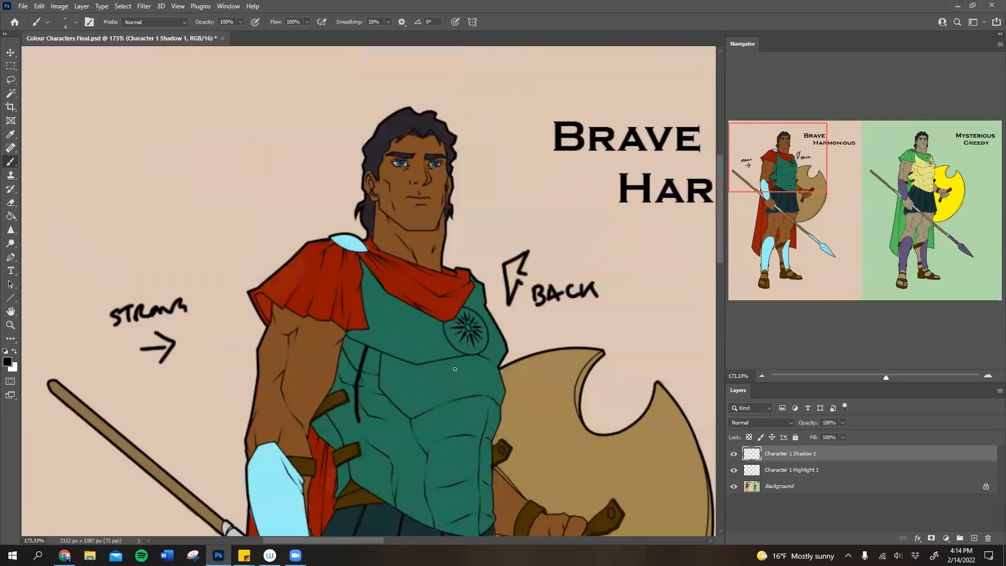
key("e")
right_click(219, 267)
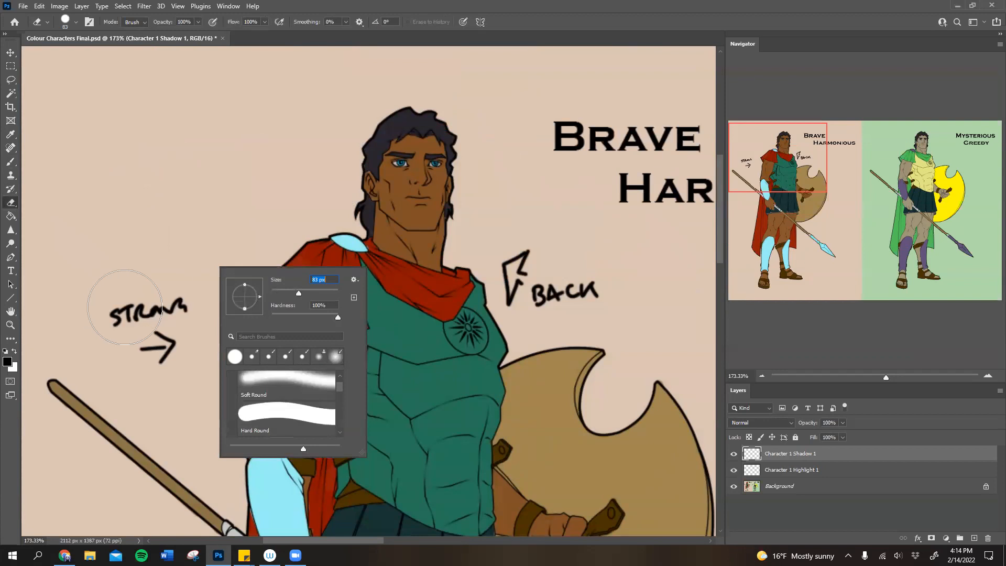
left_click_drag(125, 307, 158, 346)
left_click_drag(566, 259, 527, 294)
Step: Paint solid black shadows inside the red sleeve's opening and on the upper arm beneath the sleeve with the Brush tool
left_click(10, 162)
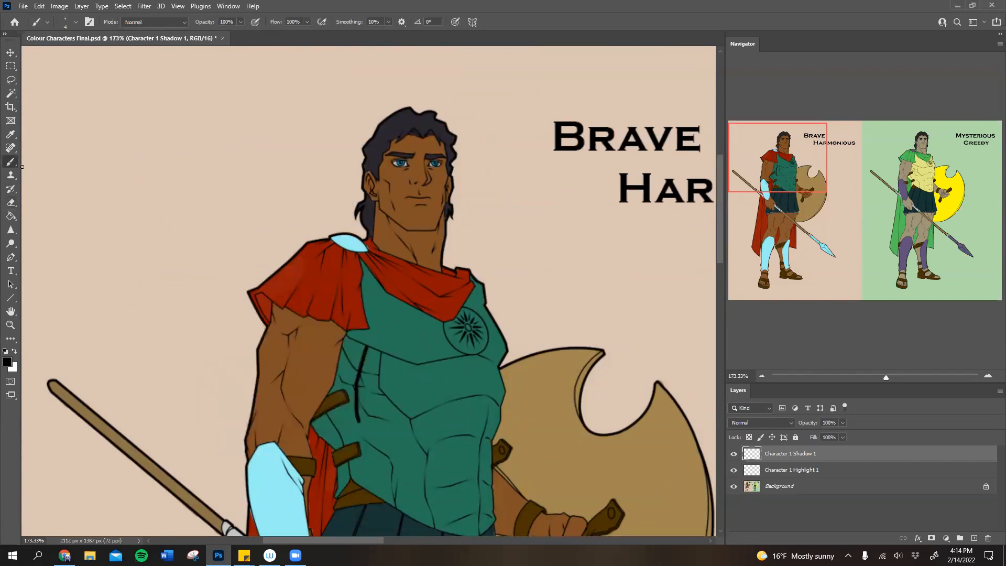
left_click_drag(891, 377, 893, 376)
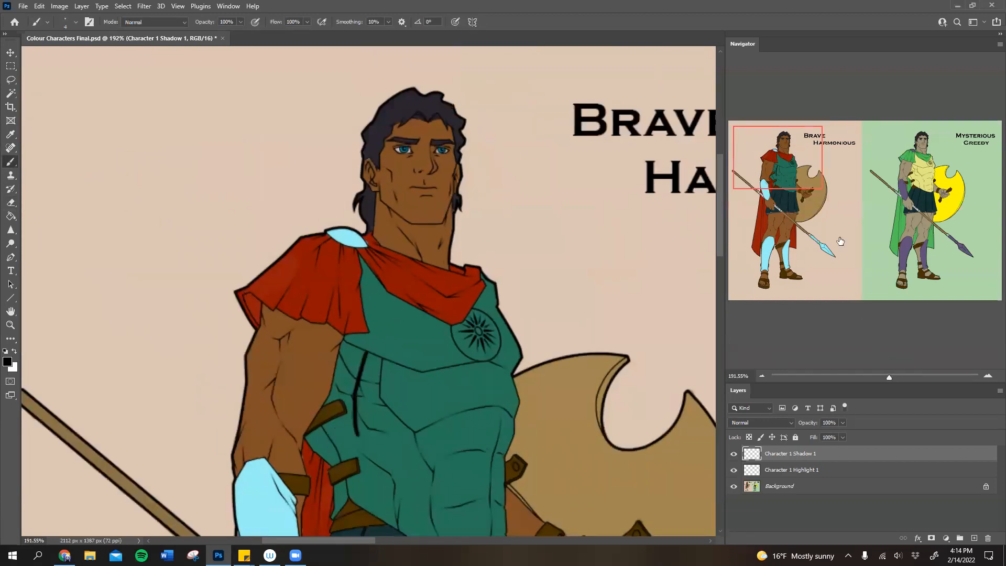
left_click_drag(781, 171, 780, 193)
left_click_drag(893, 377, 896, 376)
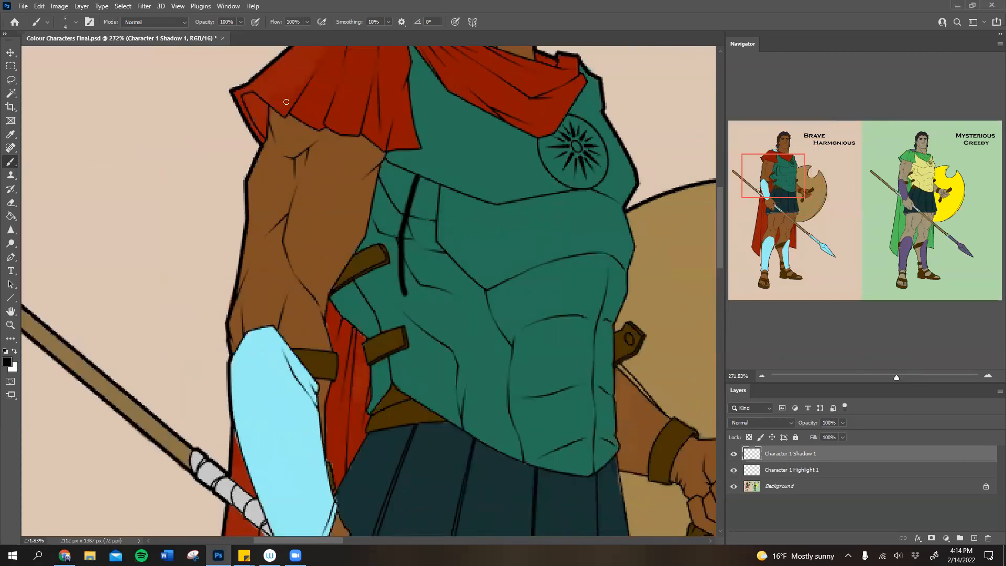
mouse_move(245, 96)
left_mouse_down()
mouse_move(267, 109)
mouse_move(254, 115)
mouse_move(262, 108)
mouse_move(265, 134)
left_mouse_up()
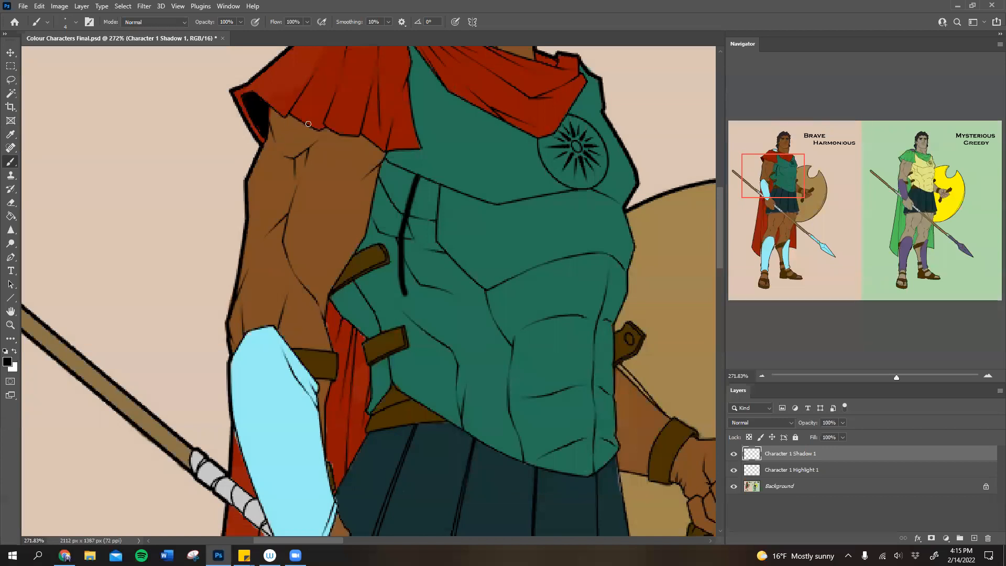
mouse_move(298, 122)
left_mouse_down()
mouse_move(294, 157)
mouse_move(318, 137)
mouse_move(306, 134)
mouse_move(312, 142)
left_mouse_up()
mouse_move(272, 109)
left_mouse_down()
mouse_move(298, 132)
mouse_move(286, 160)
mouse_move(290, 196)
mouse_move(265, 231)
mouse_move(296, 186)
mouse_move(338, 161)
mouse_move(348, 178)
mouse_move(326, 270)
mouse_move(381, 151)
mouse_move(335, 256)
mouse_move(361, 164)
mouse_move(363, 204)
left_mouse_up()
mouse_move(318, 132)
left_mouse_down()
mouse_move(374, 148)
mouse_move(364, 141)
mouse_move(363, 170)
mouse_move(367, 151)
mouse_move(353, 158)
mouse_move(360, 149)
mouse_move(324, 161)
mouse_move(343, 143)
mouse_move(303, 157)
mouse_move(319, 144)
mouse_move(294, 166)
mouse_move(299, 177)
mouse_move(324, 163)
mouse_move(318, 134)
mouse_move(359, 147)
mouse_move(359, 136)
mouse_move(317, 149)
left_mouse_up()
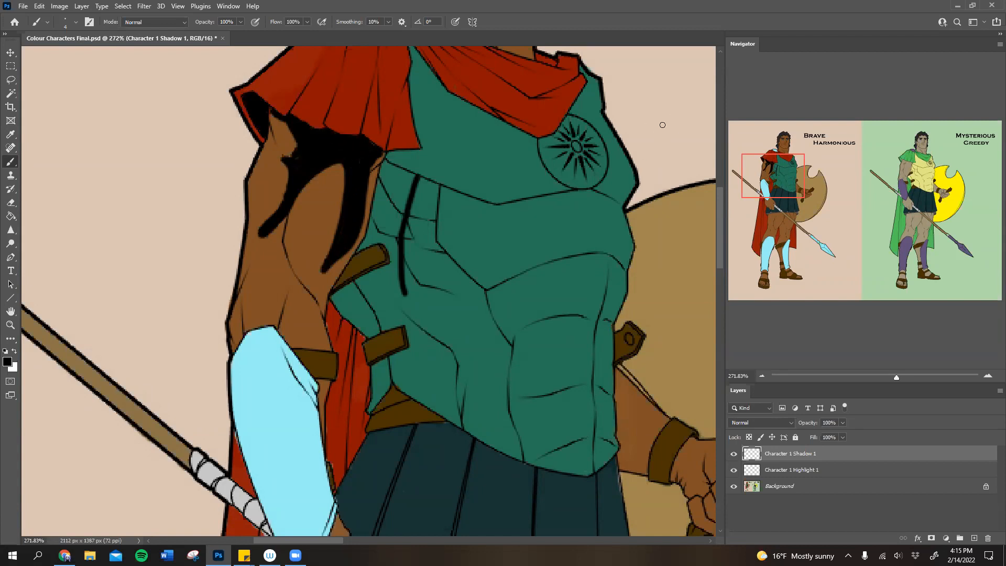
Step: Extend the upper-arm shadow to a tapered tip and paint black shadows around the elbow above the light blue arm guard
left_click_drag(262, 232, 255, 244)
mouse_move(268, 323)
left_mouse_down()
mouse_move(278, 309)
mouse_move(272, 322)
mouse_move(242, 323)
left_mouse_up()
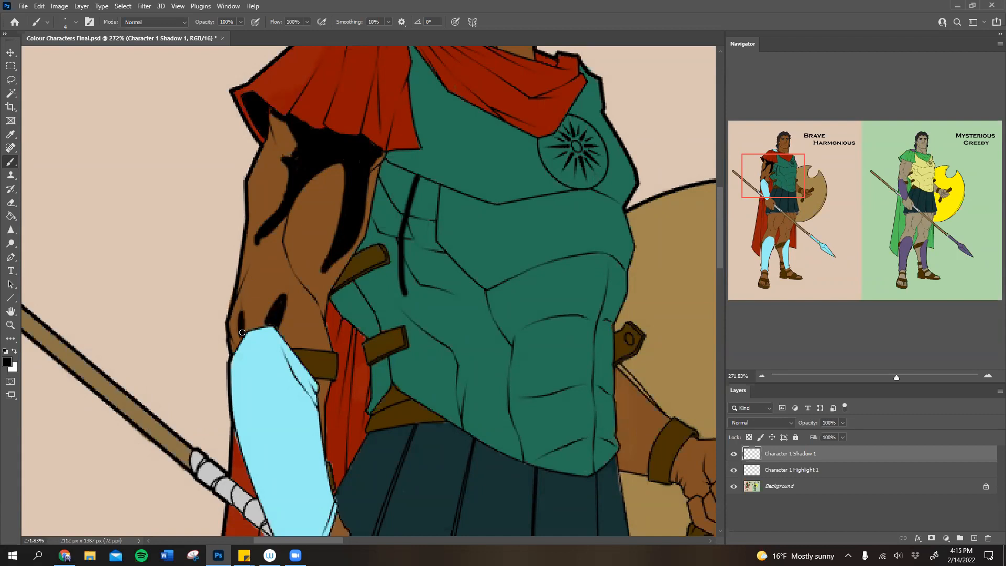
mouse_move(299, 281)
left_mouse_down()
mouse_move(315, 302)
mouse_move(299, 282)
mouse_move(295, 315)
mouse_move(313, 301)
mouse_move(298, 303)
mouse_move(301, 343)
mouse_move(283, 333)
mouse_move(282, 310)
mouse_move(277, 328)
mouse_move(305, 347)
mouse_move(309, 369)
mouse_move(296, 352)
mouse_move(306, 388)
left_mouse_up()
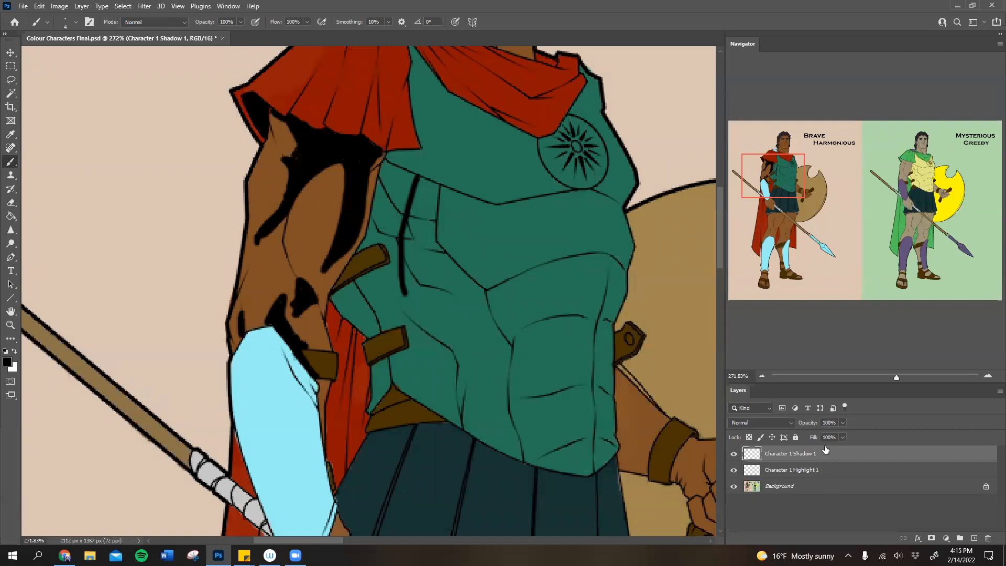
Step: Set the Character 1 Shadow 1 layer's blend mode to Soft Light
left_click(760, 407)
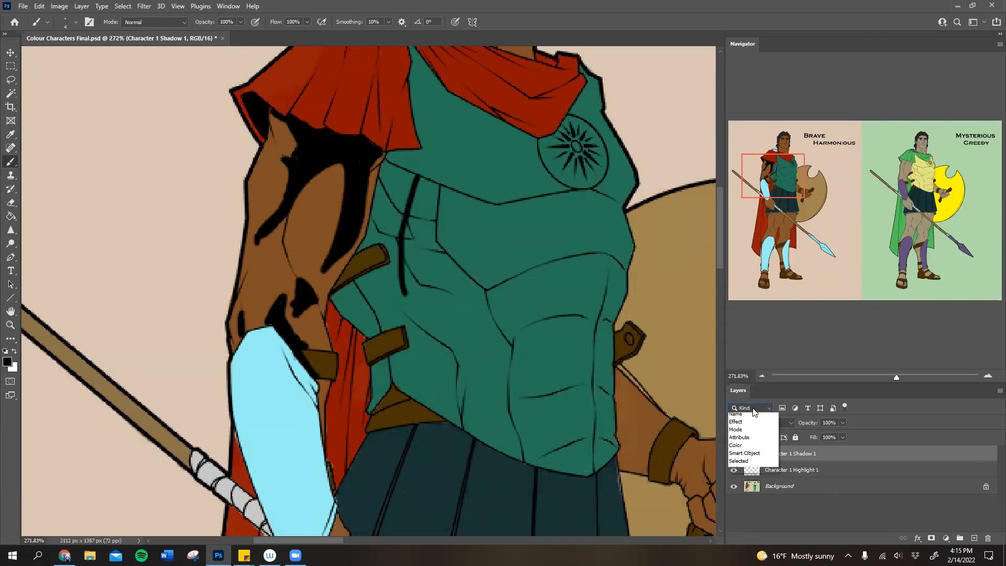
left_click(854, 397)
left_click(791, 422)
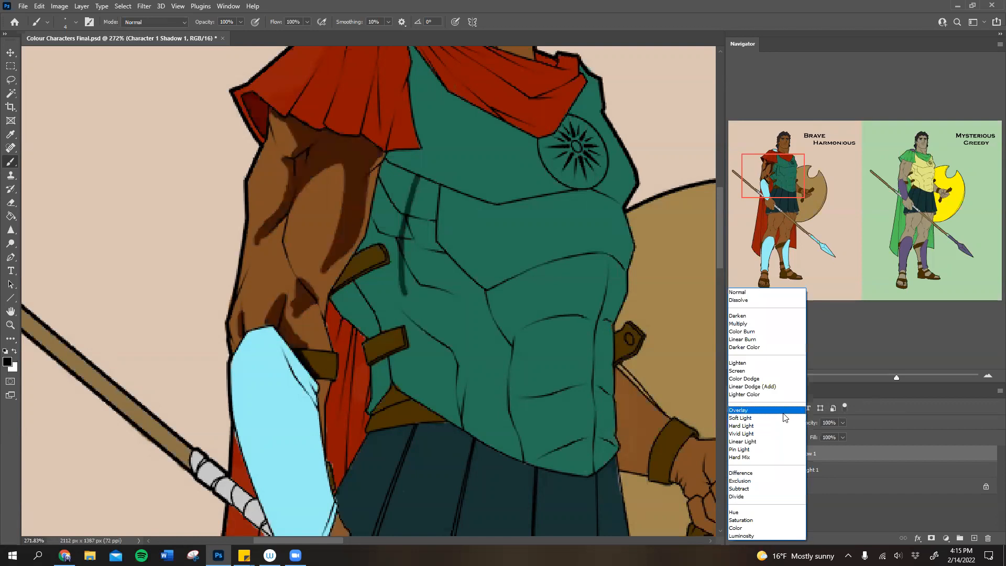
left_click(748, 419)
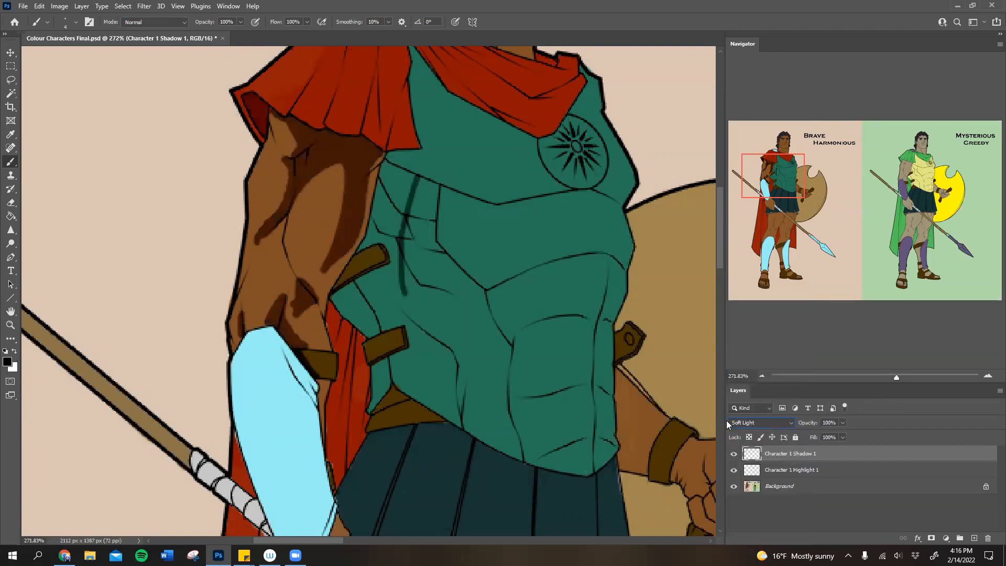
Step: Hide and reshow the Character 1 Shadow 1 layer to compare the arm with and without shading
mouse_move(780, 181)
left_mouse_down()
mouse_move(777, 162)
mouse_move(779, 173)
left_mouse_up()
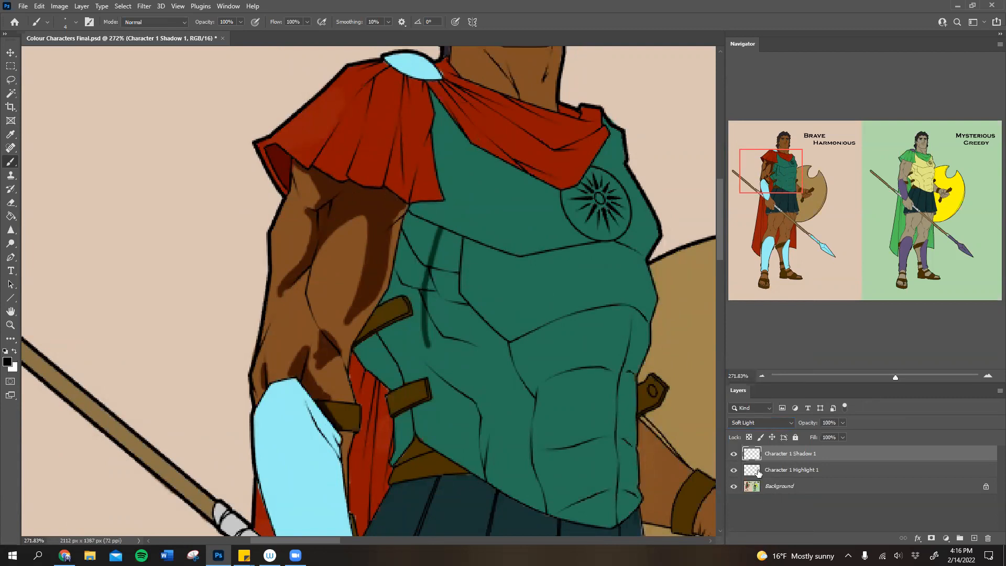
left_click(734, 454)
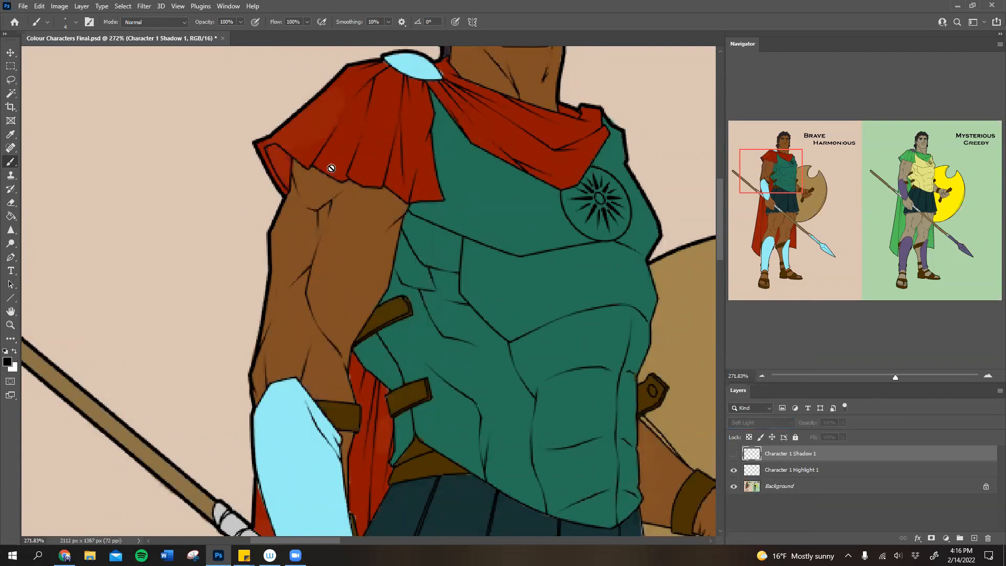
left_click(733, 454)
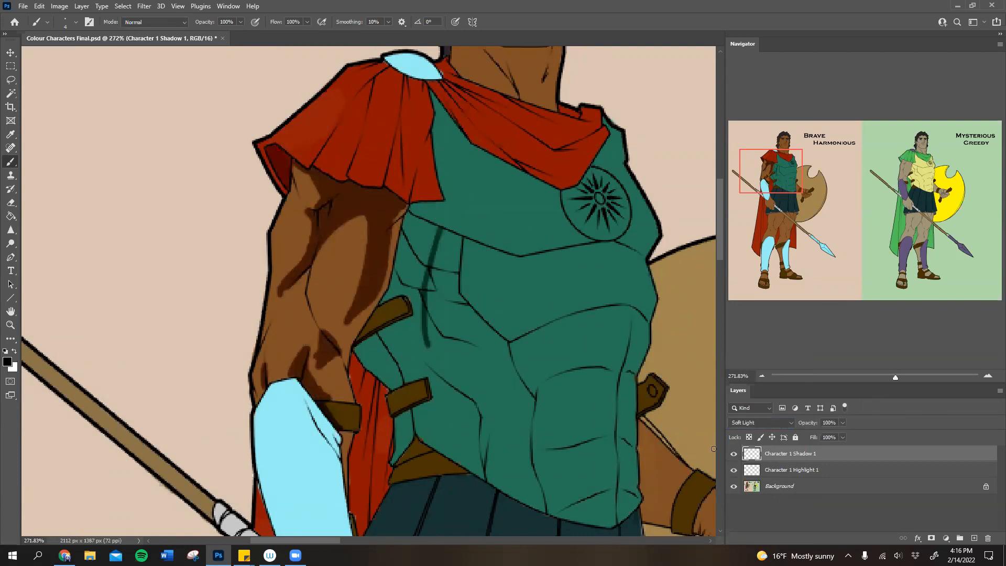
Step: Paint black shadows along the folds of the red sleeve and on the light blue shoulder clasp
left_click_drag(776, 151, 778, 136)
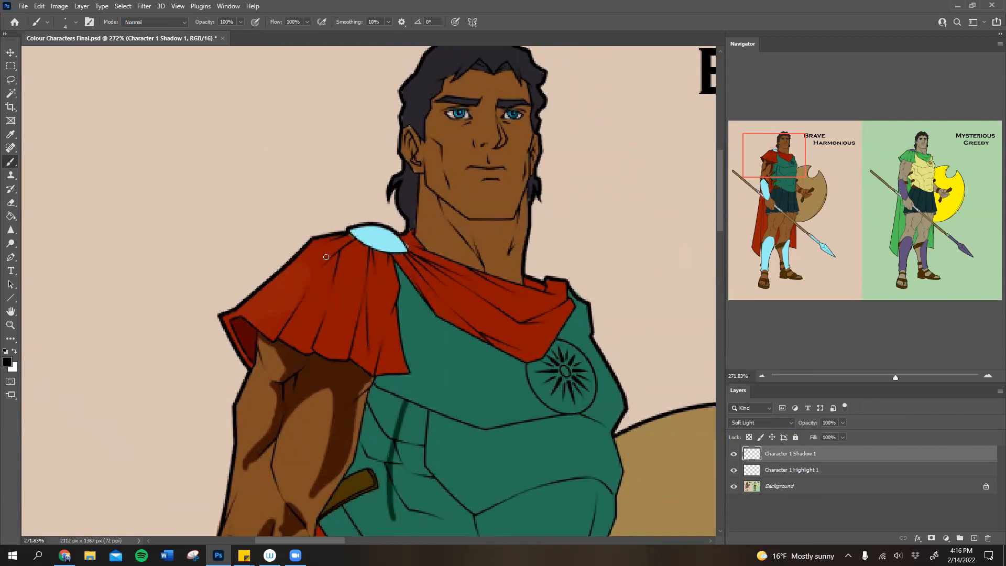
mouse_move(352, 239)
left_mouse_down()
mouse_move(321, 253)
mouse_move(278, 304)
mouse_move(267, 329)
mouse_move(335, 256)
mouse_move(304, 349)
mouse_move(288, 317)
mouse_move(275, 335)
mouse_move(302, 282)
mouse_move(282, 338)
mouse_move(308, 317)
mouse_move(322, 265)
mouse_move(288, 320)
left_mouse_up()
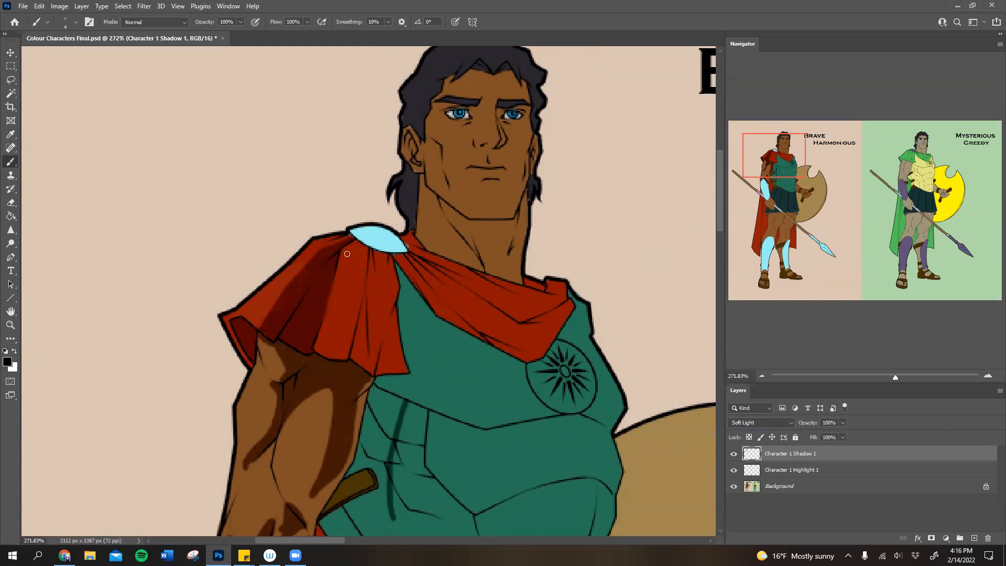
mouse_move(335, 268)
left_mouse_down()
mouse_move(349, 252)
mouse_move(352, 305)
mouse_move(340, 359)
mouse_move(356, 277)
mouse_move(336, 361)
mouse_move(363, 248)
mouse_move(340, 255)
mouse_move(359, 248)
mouse_move(360, 277)
left_mouse_up()
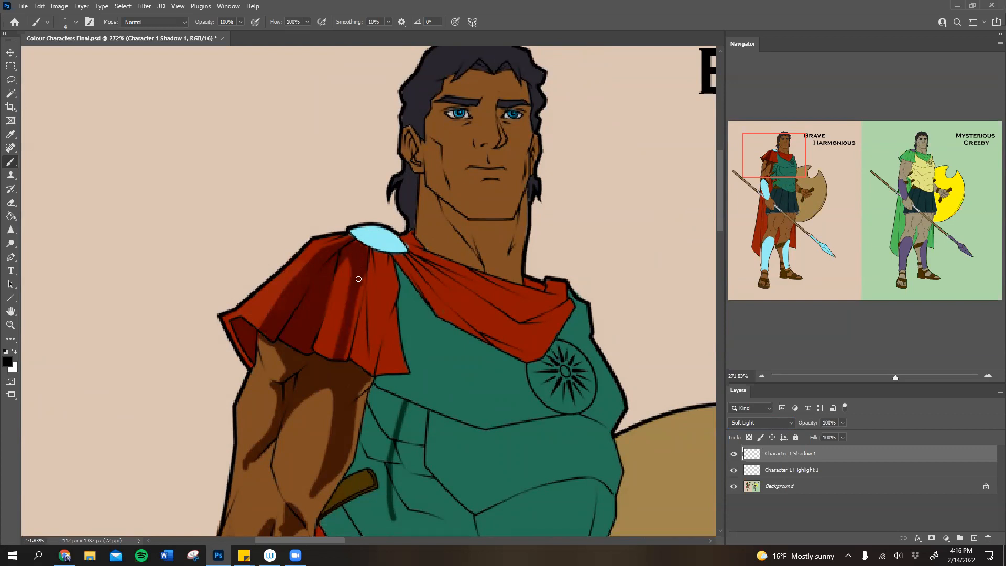
mouse_move(368, 318)
left_mouse_down()
mouse_move(355, 357)
mouse_move(361, 340)
mouse_move(367, 361)
mouse_move(369, 250)
mouse_move(379, 299)
mouse_move(376, 254)
mouse_move(387, 261)
mouse_move(385, 371)
mouse_move(392, 313)
mouse_move(383, 365)
left_mouse_up()
left_click_drag(792, 162, 780, 161)
left_click_drag(490, 157, 502, 173)
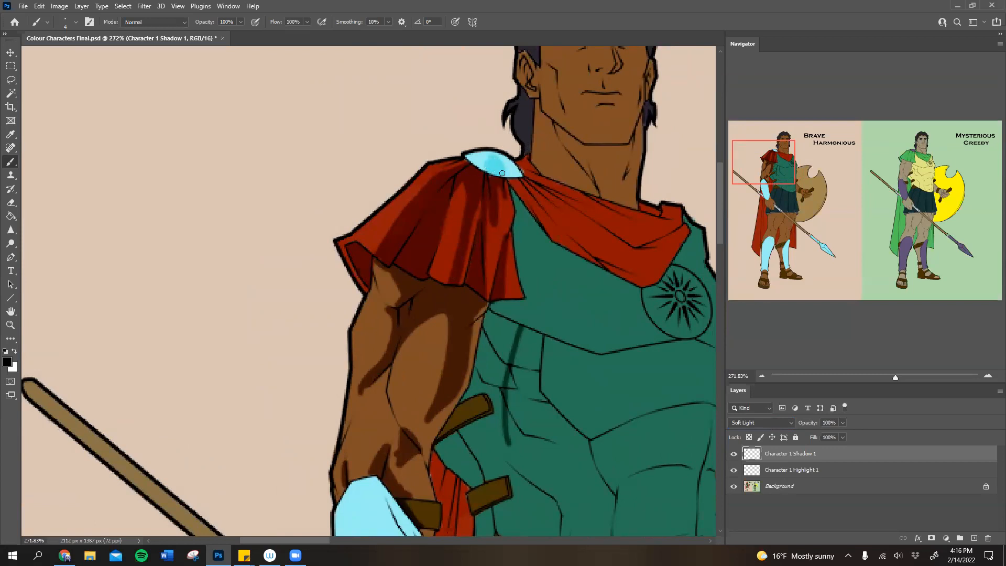
Step: Paint solid white highlights on the muscles of the spear-holding arm, using the Character 1 Highlight 1 layer
left_click(791, 471)
key("x")
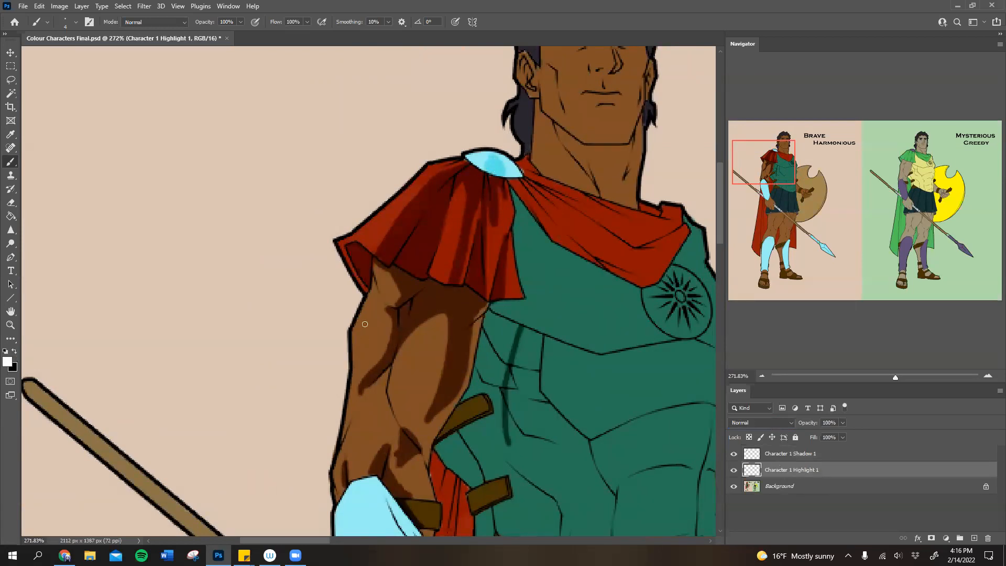
mouse_move(369, 296)
left_mouse_down()
mouse_move(355, 333)
mouse_move(367, 315)
mouse_move(362, 339)
mouse_move(371, 317)
mouse_move(360, 364)
mouse_move(386, 300)
left_mouse_up()
mouse_move(391, 377)
left_mouse_down()
mouse_move(413, 418)
mouse_move(395, 367)
mouse_move(405, 408)
mouse_move(371, 407)
mouse_move(367, 440)
mouse_move(370, 414)
mouse_move(355, 430)
mouse_move(350, 475)
mouse_move(355, 432)
mouse_move(358, 477)
mouse_move(339, 454)
mouse_move(336, 490)
mouse_move(351, 395)
mouse_move(347, 415)
left_mouse_up()
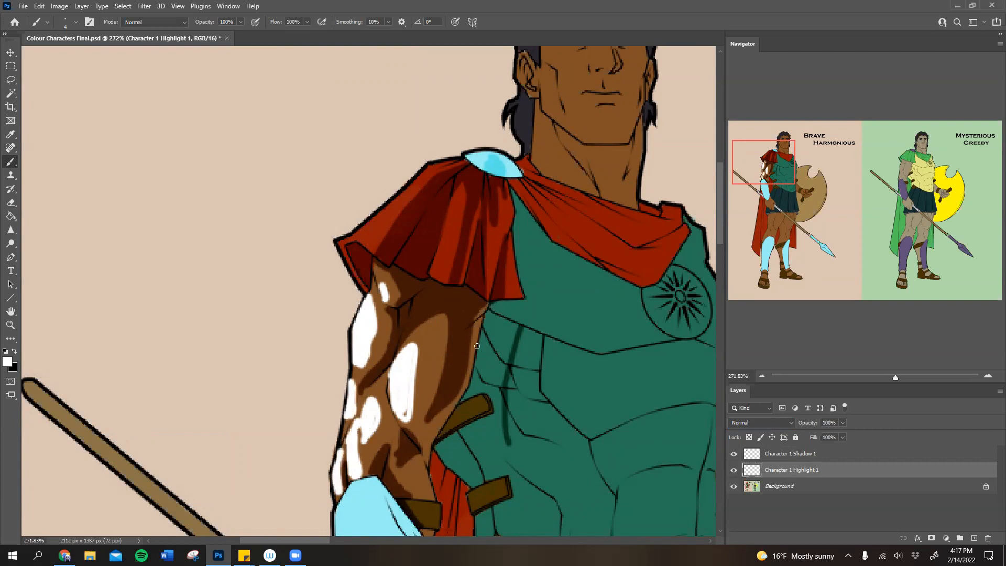
left_click_drag(475, 339, 468, 378)
left_click_drag(420, 464, 429, 495)
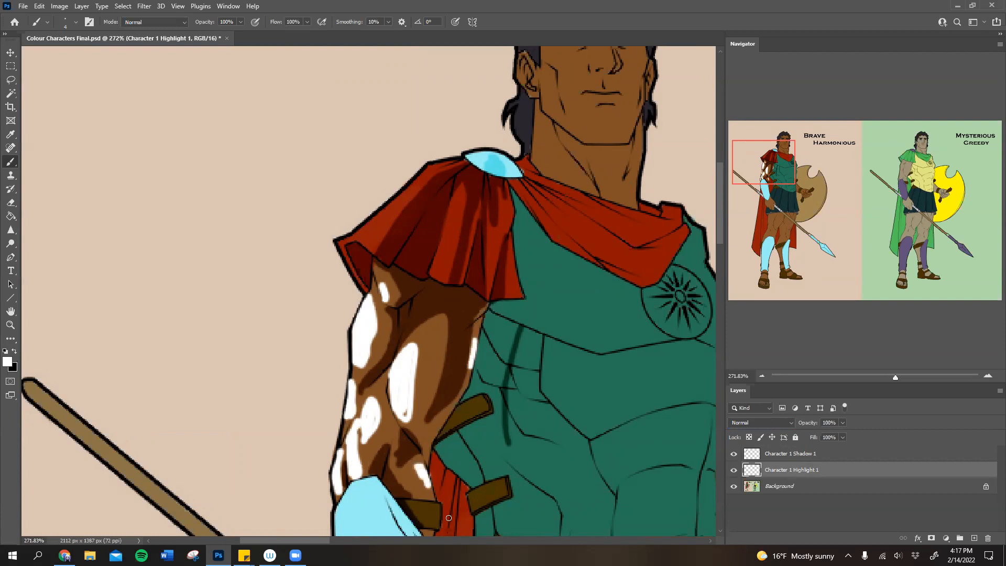
Step: Paint white highlights along the red sleeve's outer edge, its opening and the raised folds
mouse_move(339, 244)
left_mouse_down()
mouse_move(352, 268)
mouse_move(356, 231)
mouse_move(420, 175)
mouse_move(364, 235)
left_mouse_up()
left_click_drag(435, 266, 440, 256)
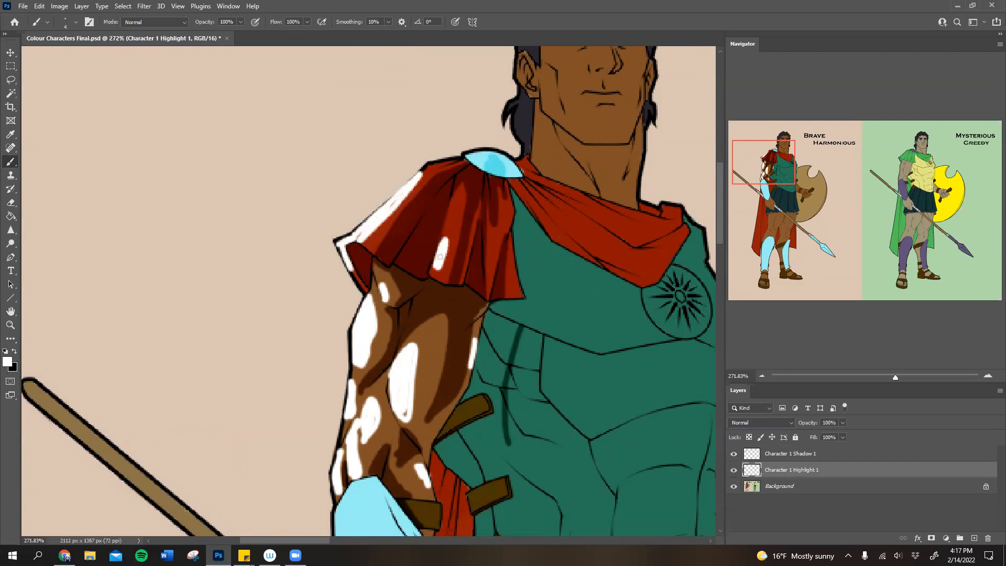
mouse_move(513, 207)
left_mouse_down()
mouse_move(503, 283)
mouse_move(513, 260)
mouse_move(519, 296)
left_mouse_up()
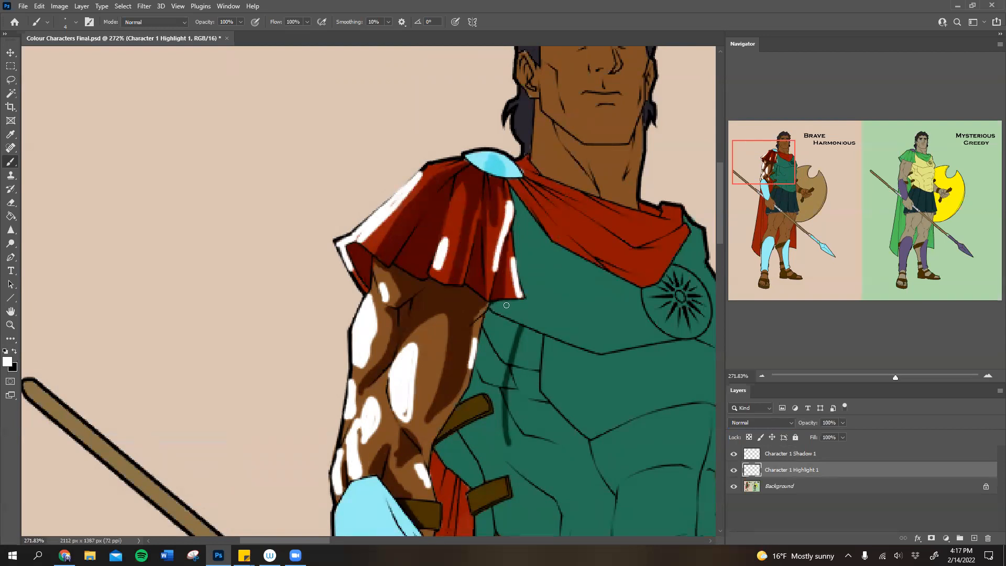
Step: Set the Character 1 Highlight 1 layer's blend mode to Soft Light and its opacity to 40%
left_click(755, 423)
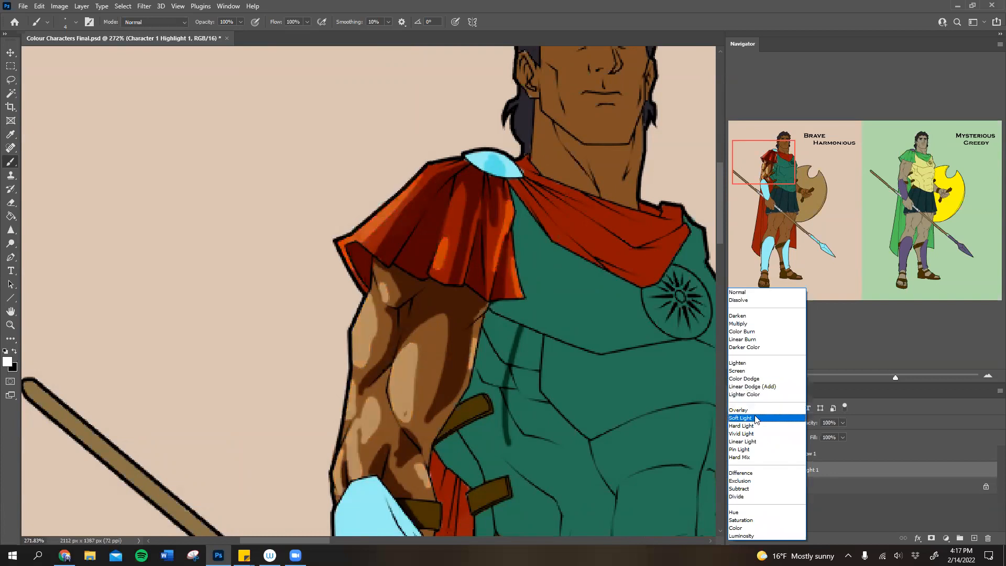
left_click(747, 419)
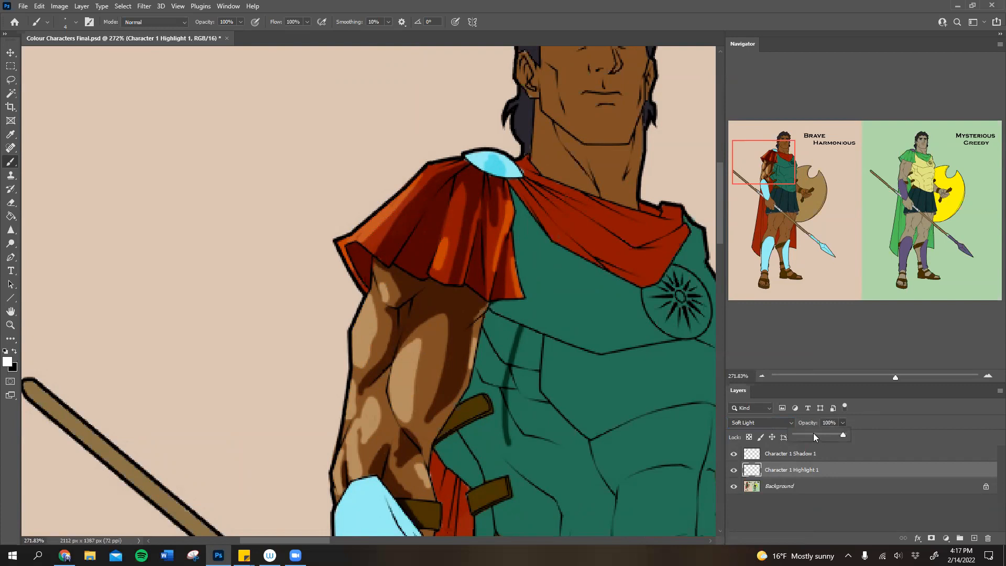
left_click(814, 434)
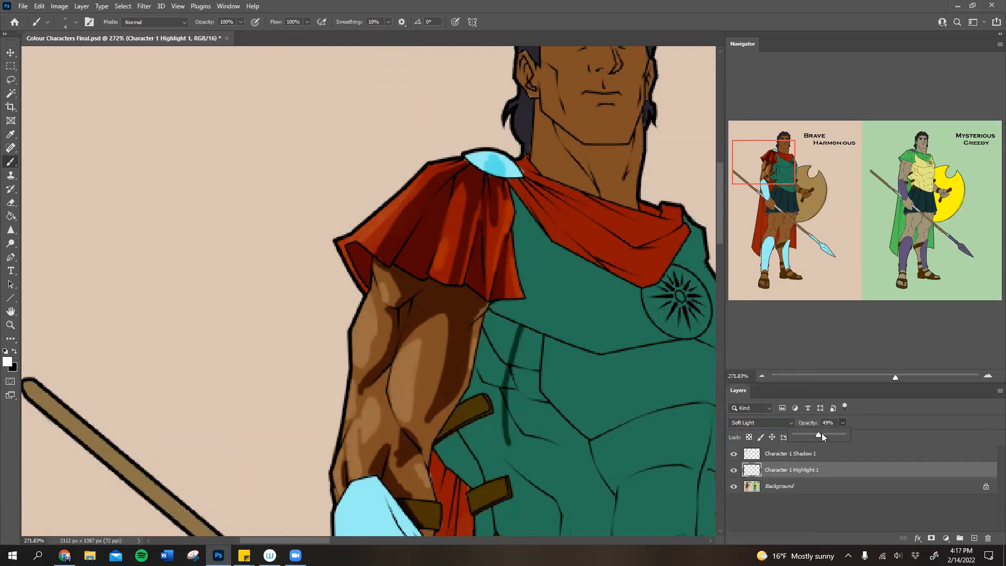
left_click_drag(758, 159, 773, 155)
left_click_drag(891, 376, 881, 376)
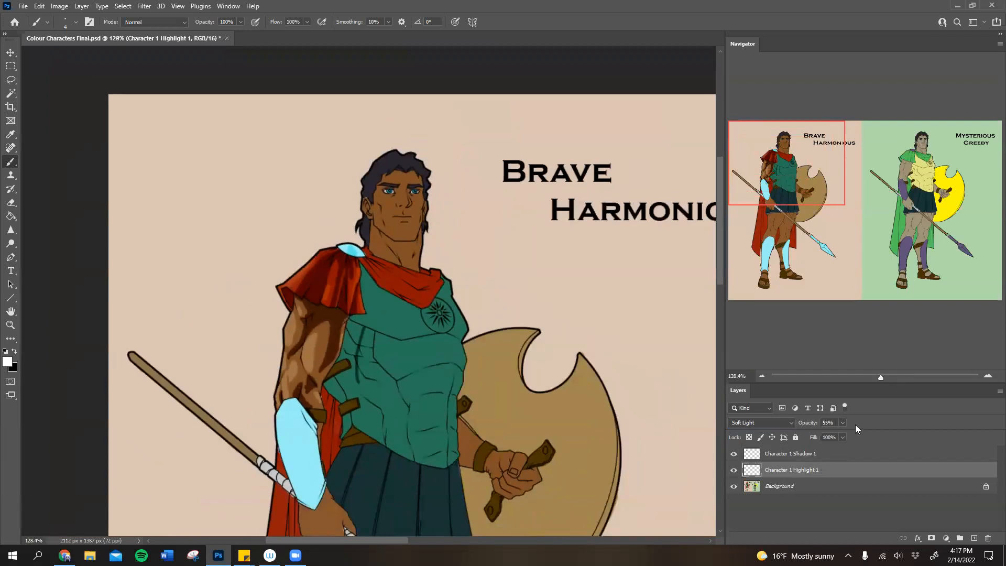
left_click(784, 160)
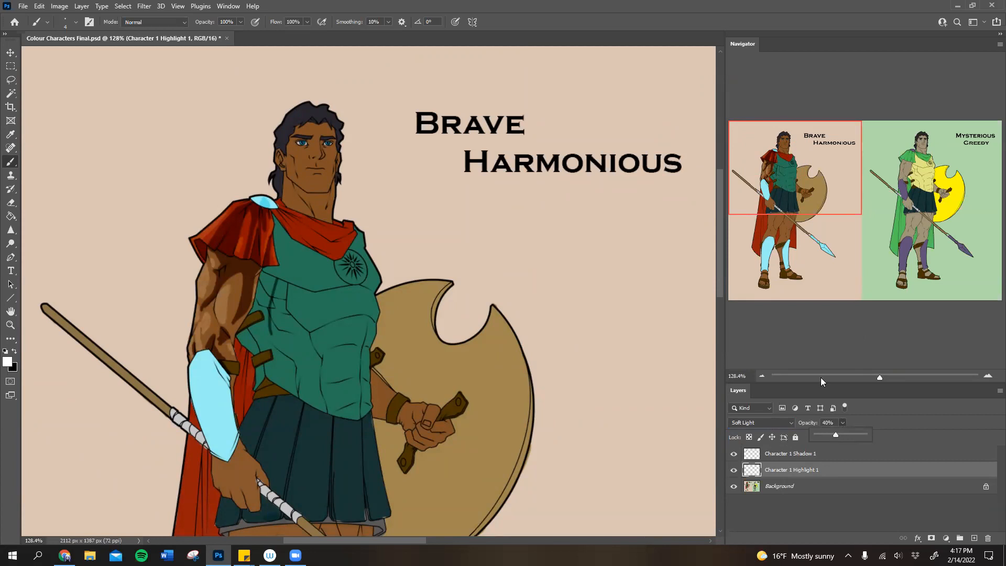
Step: Outline black shadow areas on the green breastplate's upper chest and sleeve-side ribs, using the Character 1 Shadow 1 layer
left_click_drag(880, 376, 890, 379)
left_click_drag(809, 172, 787, 169)
left_click(800, 454)
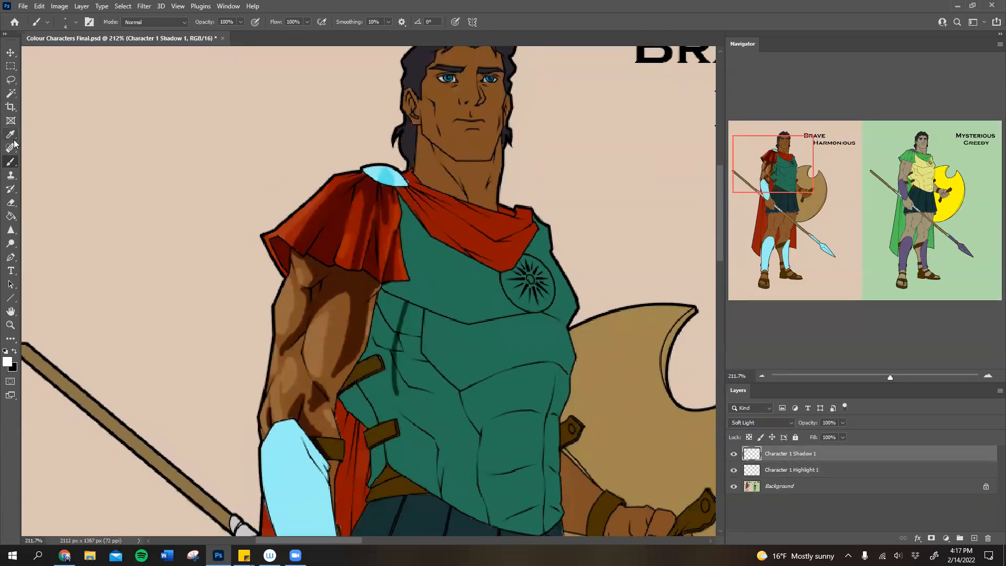
left_click(15, 353)
mouse_move(494, 268)
left_mouse_down()
mouse_move(418, 258)
mouse_move(436, 292)
mouse_move(404, 315)
mouse_move(415, 336)
mouse_move(403, 338)
mouse_move(407, 348)
mouse_move(419, 357)
mouse_move(401, 388)
left_mouse_up()
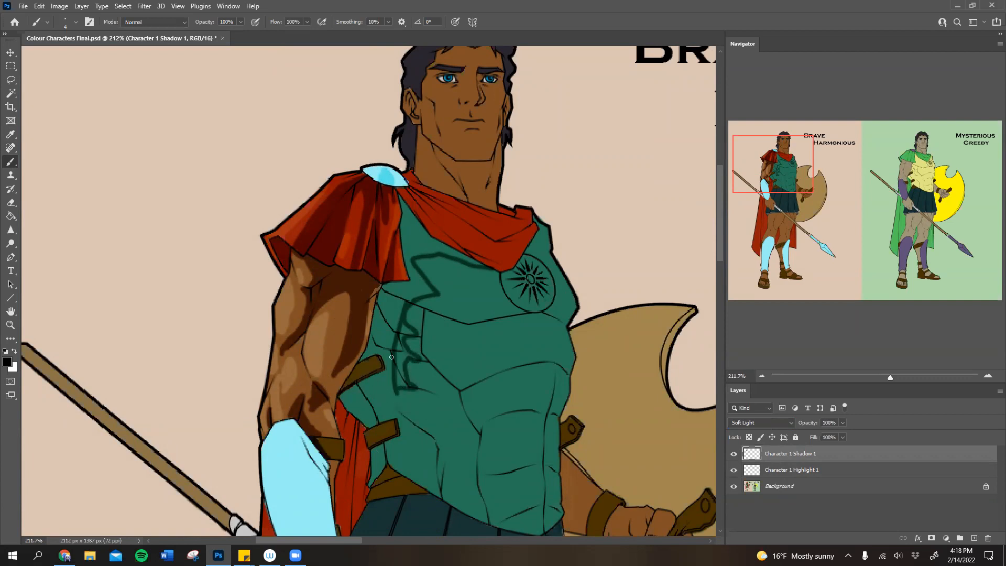
mouse_move(392, 295)
left_mouse_down()
mouse_move(377, 327)
mouse_move(392, 329)
mouse_move(380, 365)
left_mouse_up()
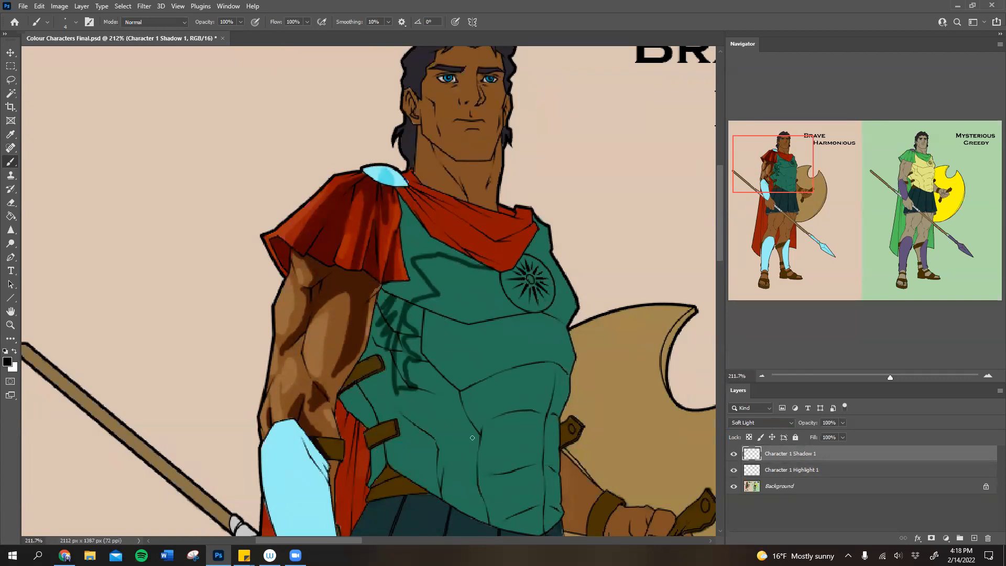
Step: Outline the shadow areas down the breastplate's lower side and on the dark skirt panels beside the spear hand
left_click_drag(797, 160, 788, 181)
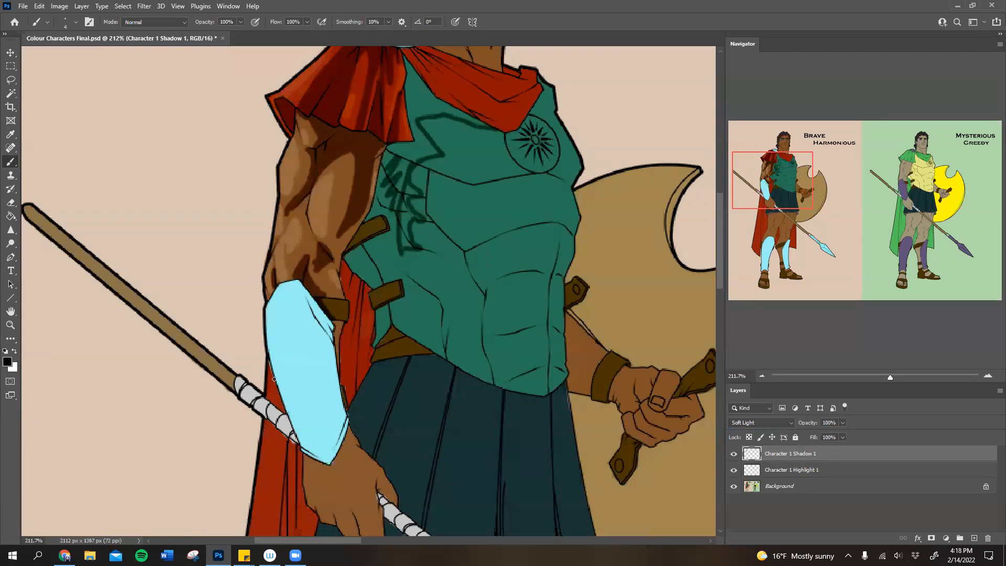
mouse_move(377, 271)
left_mouse_down()
mouse_move(369, 289)
mouse_move(392, 267)
mouse_move(440, 299)
mouse_move(444, 325)
mouse_move(419, 313)
mouse_move(435, 353)
mouse_move(422, 361)
left_mouse_up()
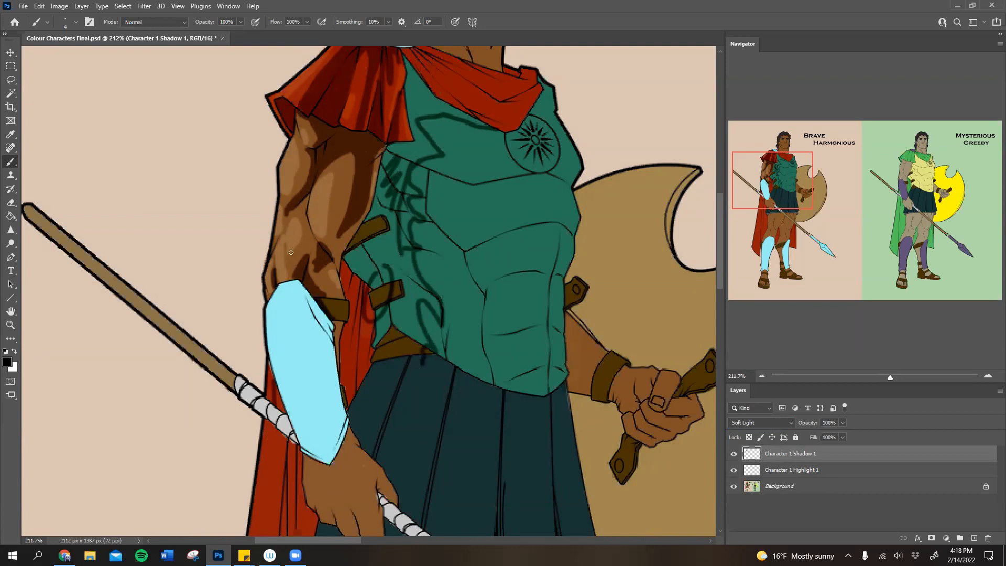
mouse_move(357, 390)
left_mouse_down()
mouse_move(384, 371)
mouse_move(391, 379)
mouse_move(382, 466)
left_mouse_up()
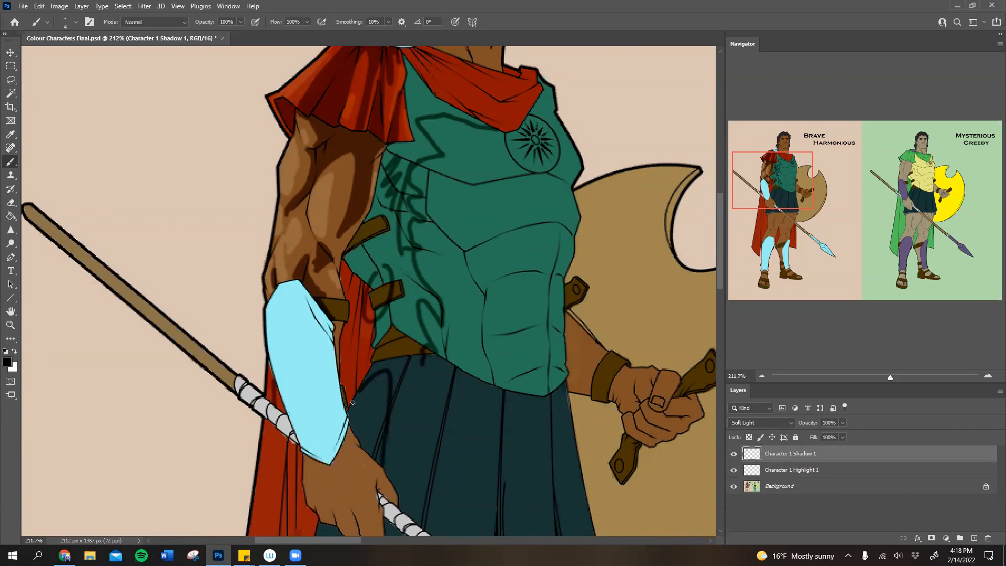
left_click_drag(376, 380, 384, 466)
left_click_drag(778, 175, 778, 193)
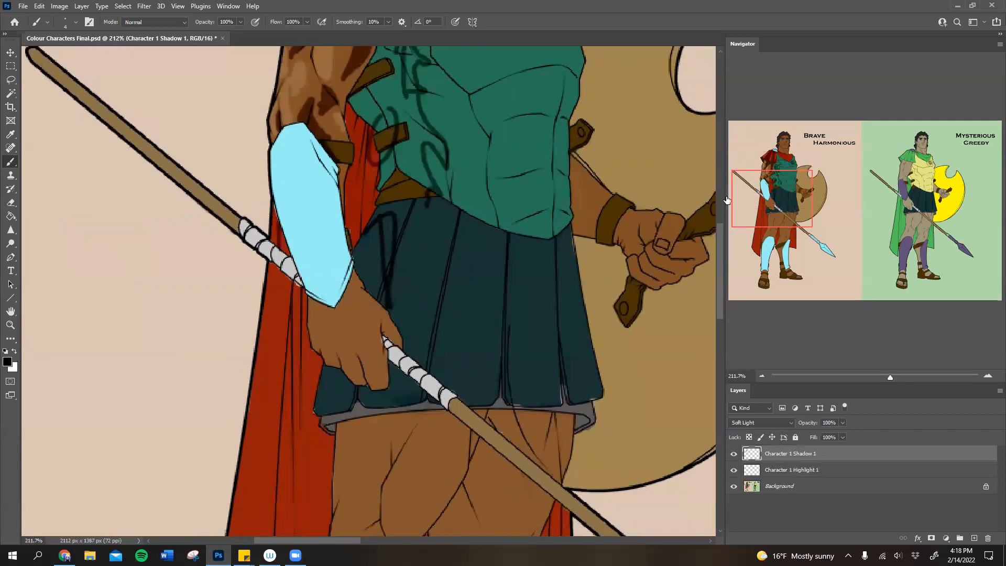
mouse_move(408, 352)
left_mouse_down()
mouse_move(409, 283)
mouse_move(427, 205)
left_mouse_up()
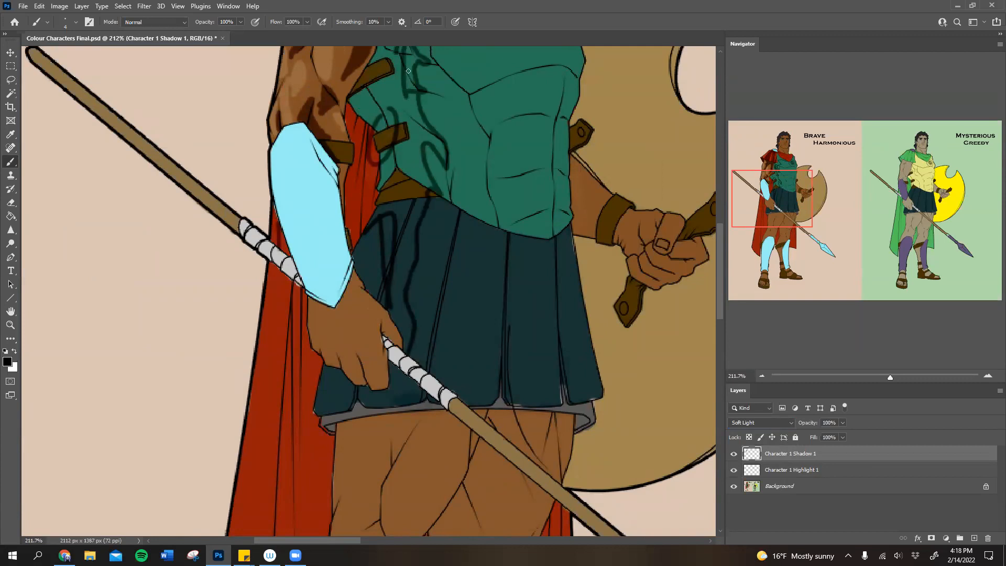
Step: Paint black shadow lines down the light blue arm guard, on the spear's white grip and on the shaft above it
left_click_drag(775, 179, 774, 170)
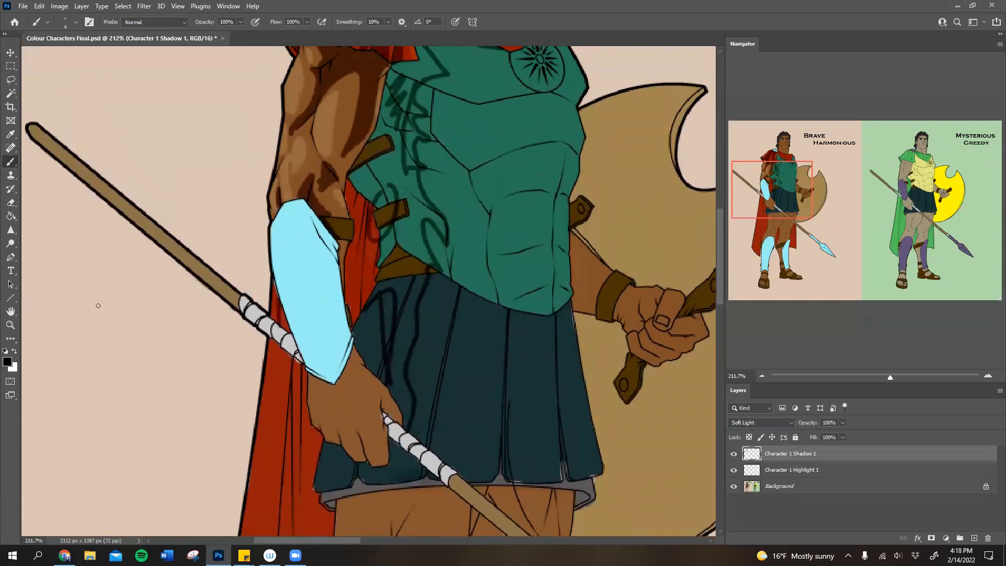
left_click_drag(293, 202, 332, 375)
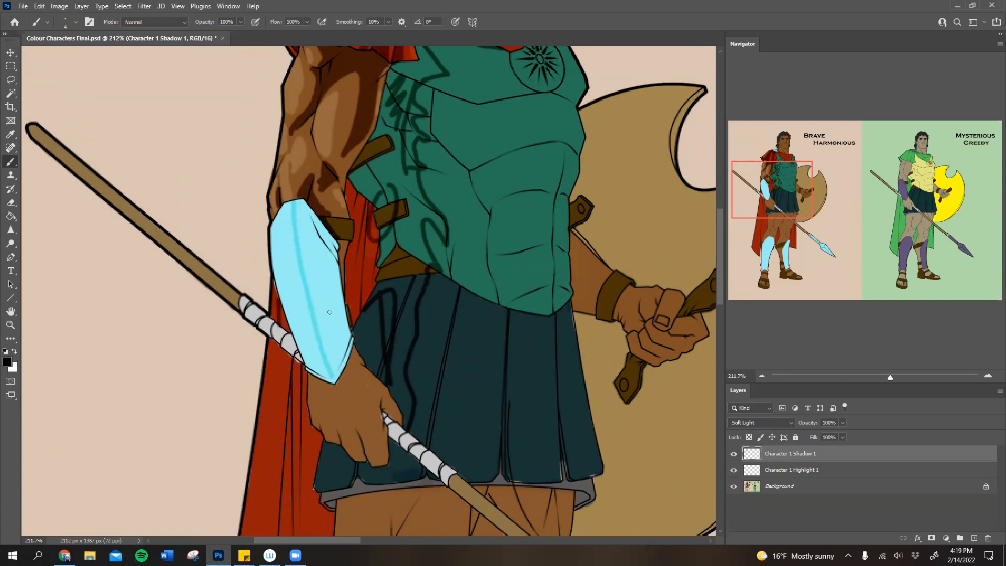
left_click_drag(335, 241, 346, 345)
left_click_drag(262, 312, 299, 349)
left_click_drag(184, 253, 285, 341)
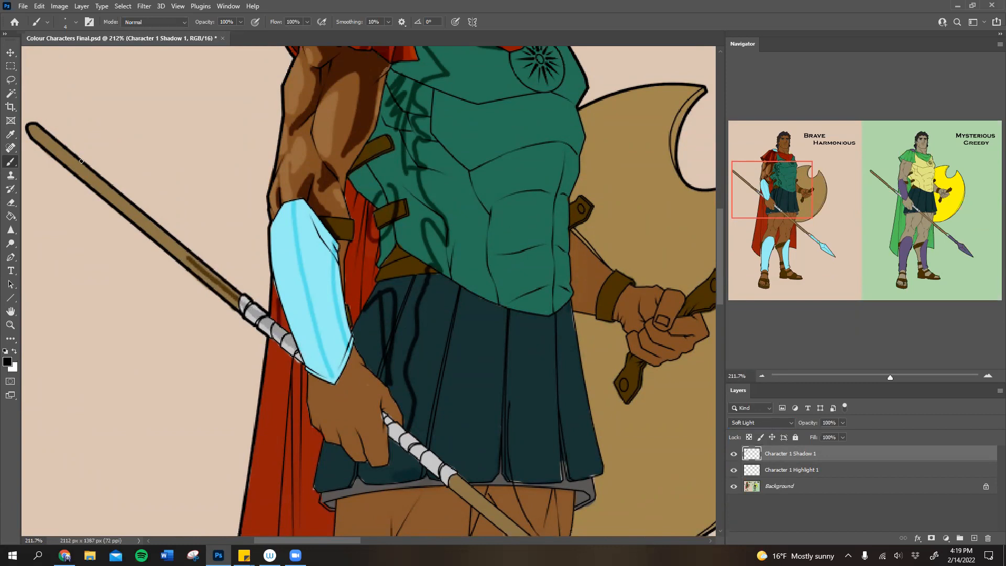
Step: Set the brush size to 25 px and fill the breastplate's shaded side, its straps and the adjoining skirt with black shadow
right_click(404, 193)
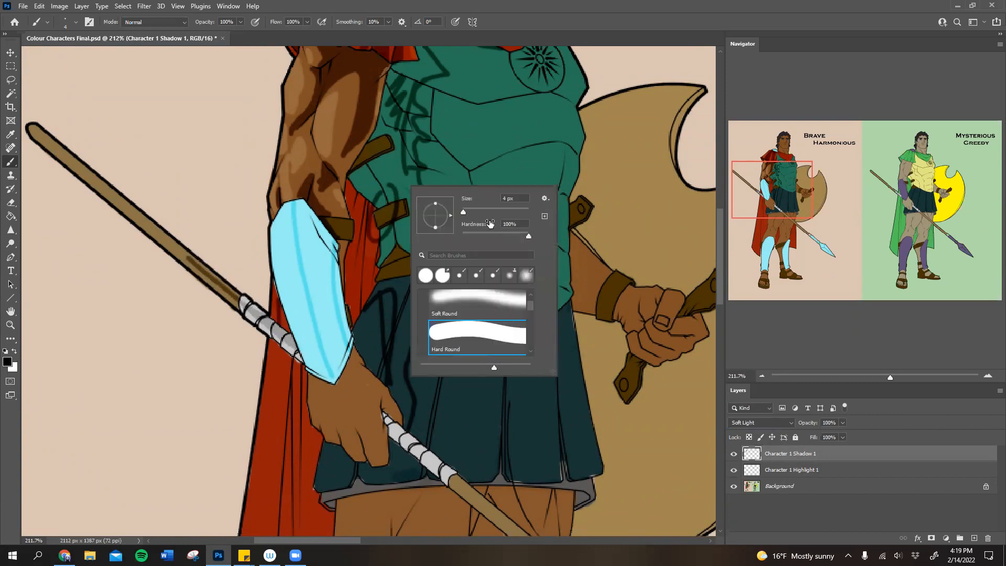
left_click(470, 210)
mouse_move(380, 162)
left_mouse_down()
mouse_move(380, 146)
mouse_move(360, 202)
mouse_move(390, 194)
mouse_move(376, 242)
mouse_move(364, 233)
mouse_move(357, 261)
mouse_move(372, 278)
mouse_move(395, 272)
mouse_move(395, 292)
mouse_move(411, 270)
mouse_move(394, 92)
mouse_move(386, 134)
mouse_move(404, 82)
left_mouse_up()
Step: Reduce the brush to 14 px and smaller, and add black shadow at the breastplate's upper chest and side
scroll(406, 131, "up", 4)
right_click(408, 176)
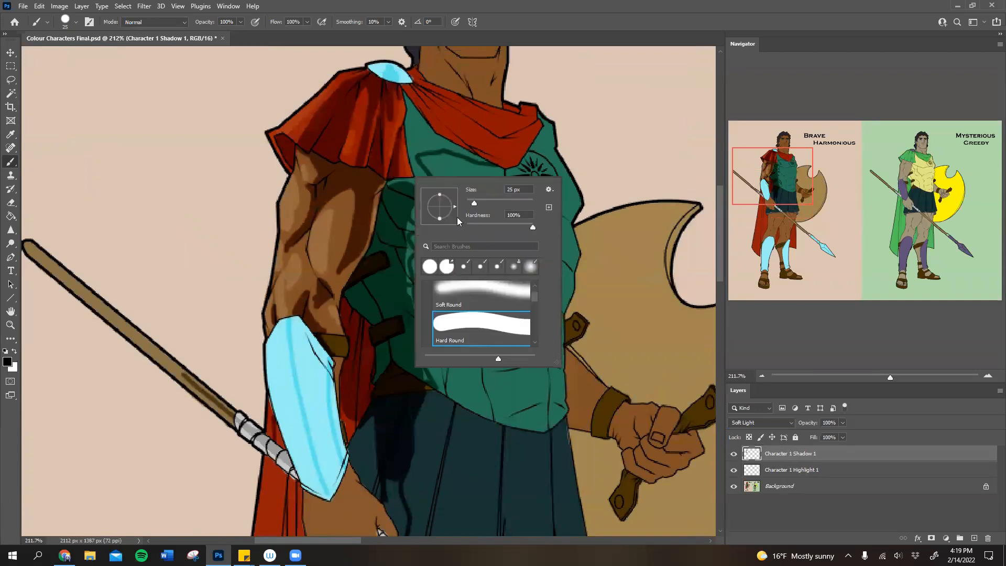
left_click(470, 202)
key("Return")
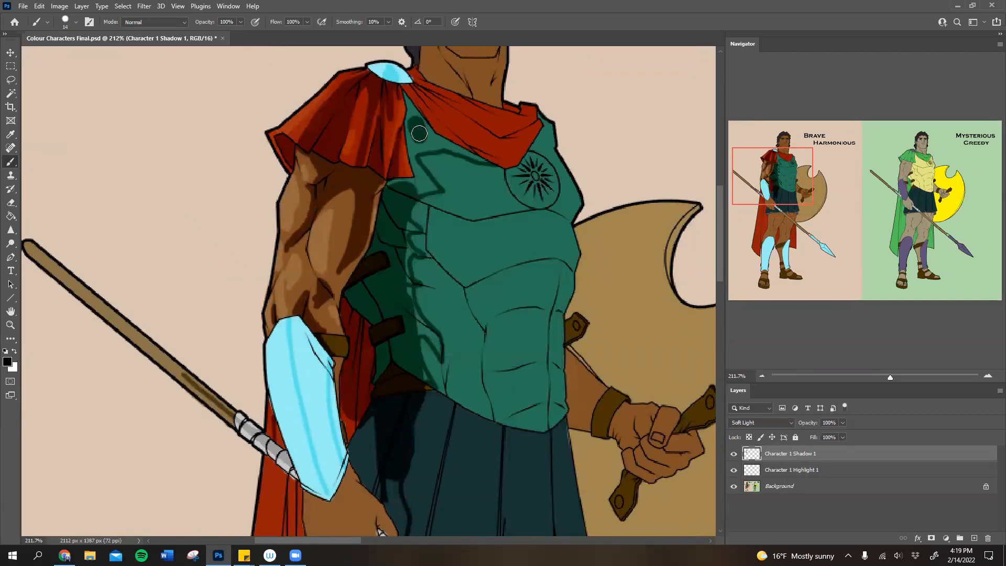
right_click(487, 205)
left_click_drag(548, 232, 545, 232)
key("Return")
left_click_drag(407, 280, 411, 254)
Step: Set the brush size to 6 px and fill the remaining gaps within the breastplate's outlined chest and side shadows
right_click(429, 257)
left_click_drag(487, 283, 488, 283)
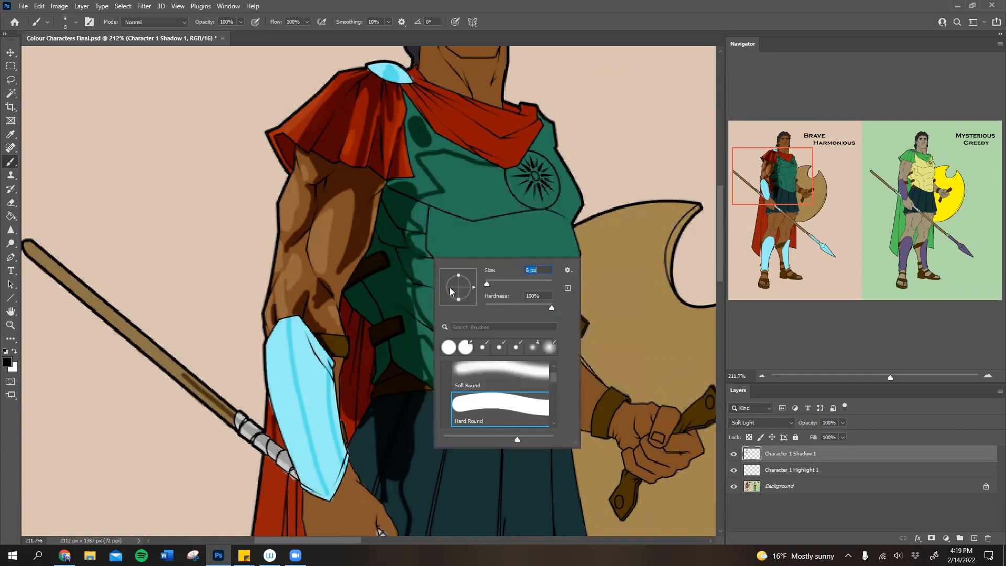
left_click(408, 285)
mouse_move(408, 286)
left_mouse_down()
mouse_move(413, 318)
mouse_move(436, 344)
mouse_move(414, 324)
left_mouse_up()
mouse_move(389, 187)
left_mouse_down()
mouse_move(433, 191)
mouse_move(404, 91)
mouse_move(434, 138)
mouse_move(425, 148)
mouse_move(474, 157)
mouse_move(431, 138)
left_mouse_up()
mouse_move(405, 231)
left_mouse_down()
mouse_move(428, 227)
mouse_move(425, 207)
mouse_move(430, 256)
left_mouse_up()
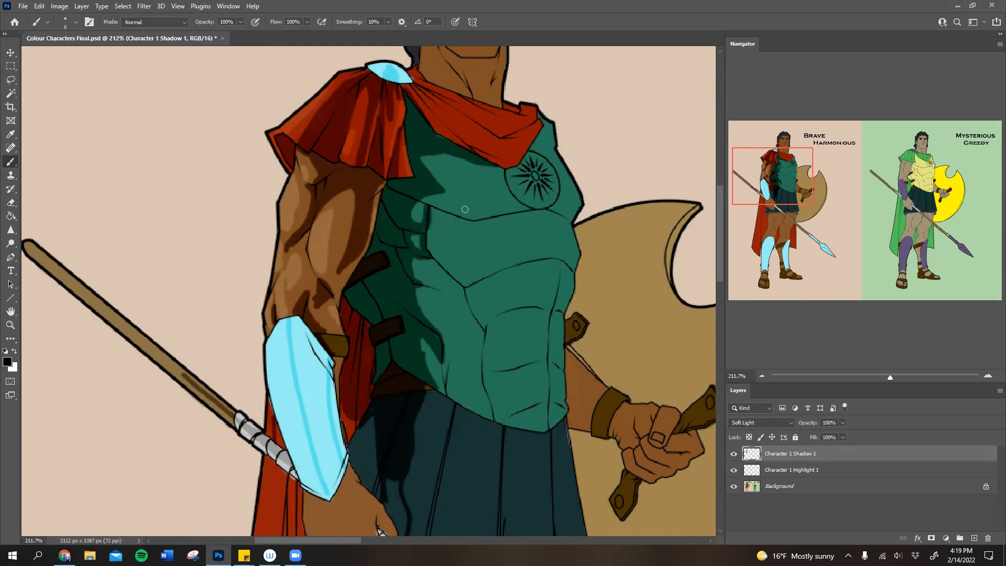
Step: Fill the inner half of the light blue arm guard with black shadow, beside the line already painted down its length
left_click_drag(789, 160, 785, 151)
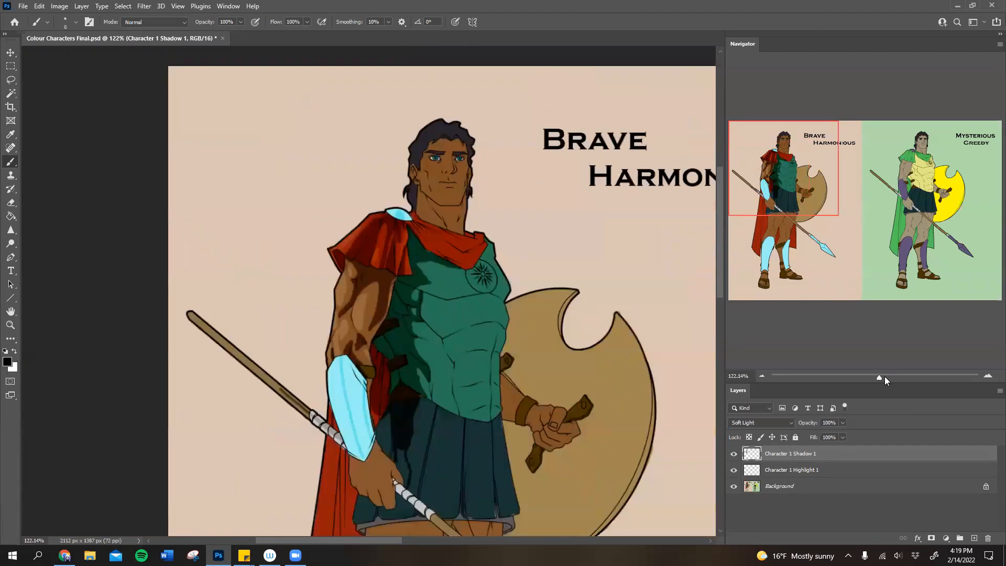
left_click_drag(888, 377, 901, 377)
left_click_drag(761, 153, 755, 155)
left_click_drag(900, 378, 893, 376)
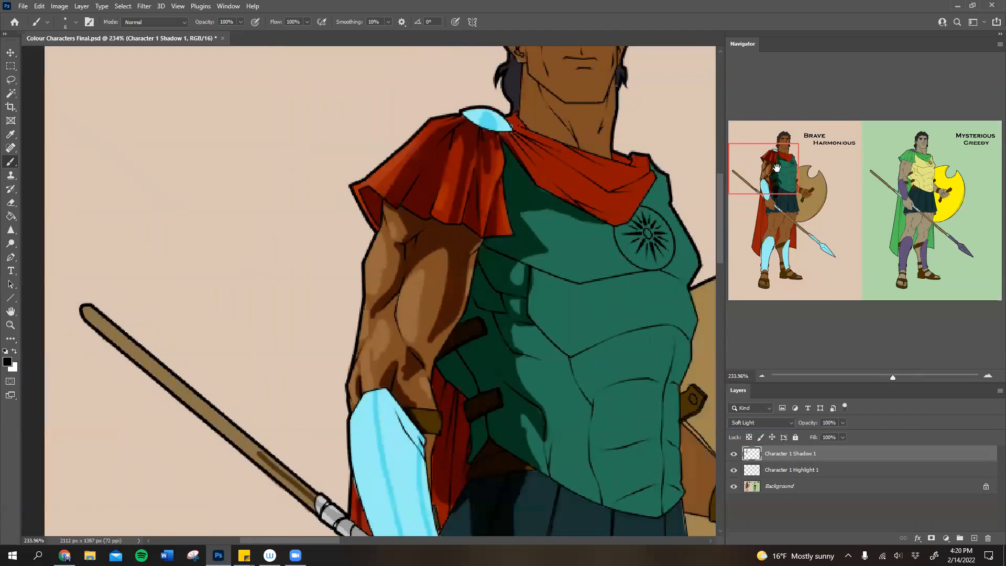
left_click_drag(764, 160, 730, 184)
mouse_move(377, 251)
left_mouse_down()
mouse_move(362, 213)
mouse_move(372, 249)
mouse_move(388, 216)
mouse_move(391, 260)
mouse_move(357, 193)
mouse_move(363, 173)
mouse_move(389, 222)
mouse_move(394, 336)
mouse_move(382, 300)
mouse_move(387, 267)
mouse_move(402, 356)
left_mouse_up()
Step: Paint white highlights along the spear shaft and the red cape's outer edge, using the Character 1 Highlight 1 layer
left_click(797, 470)
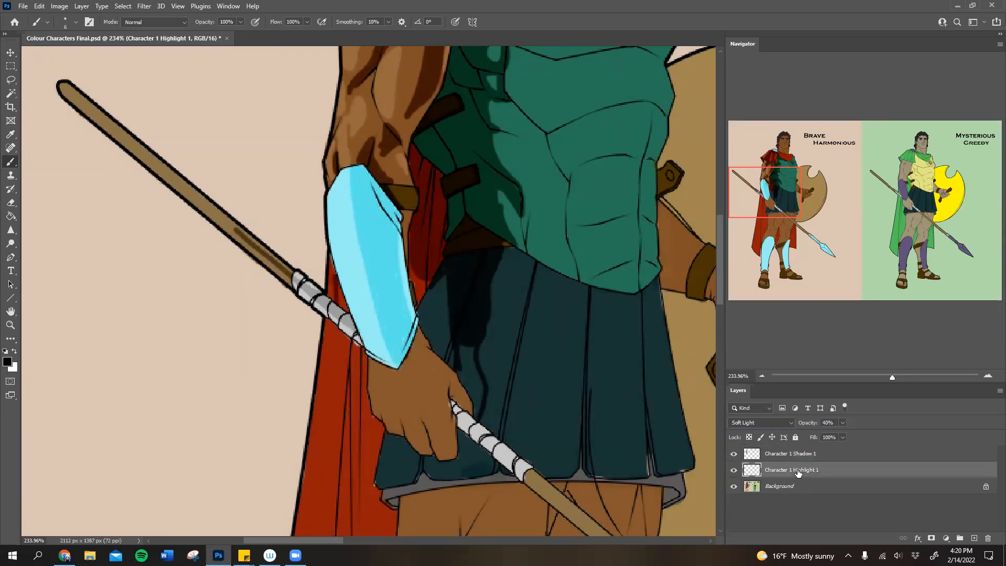
left_click(15, 350)
mouse_move(66, 86)
left_mouse_down()
mouse_move(88, 115)
mouse_move(68, 86)
mouse_move(206, 213)
mouse_move(102, 116)
mouse_move(218, 205)
left_mouse_up()
left_click_drag(153, 166, 233, 245)
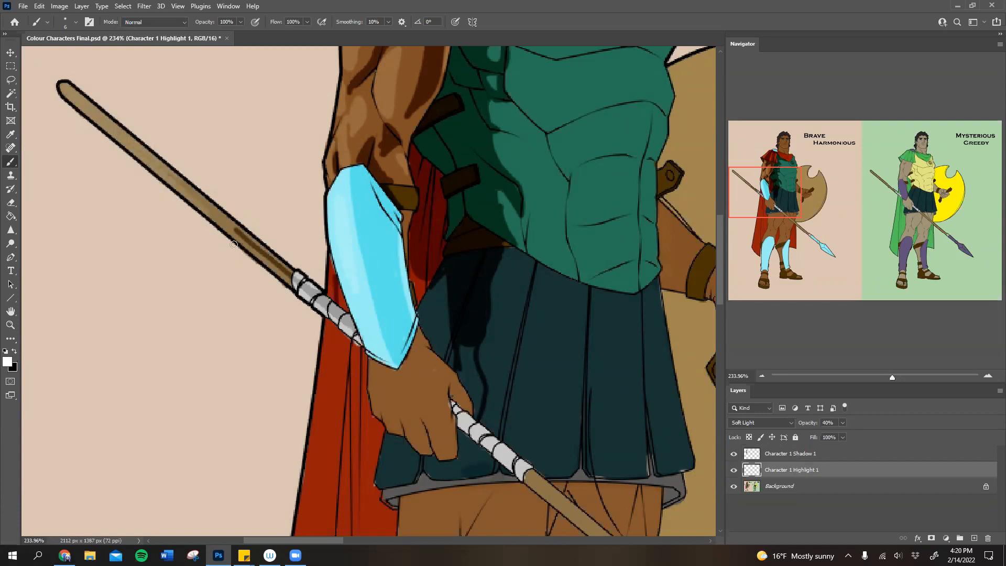
left_click_drag(194, 203, 283, 269)
left_click_drag(329, 319, 314, 476)
left_click_drag(326, 342, 315, 460)
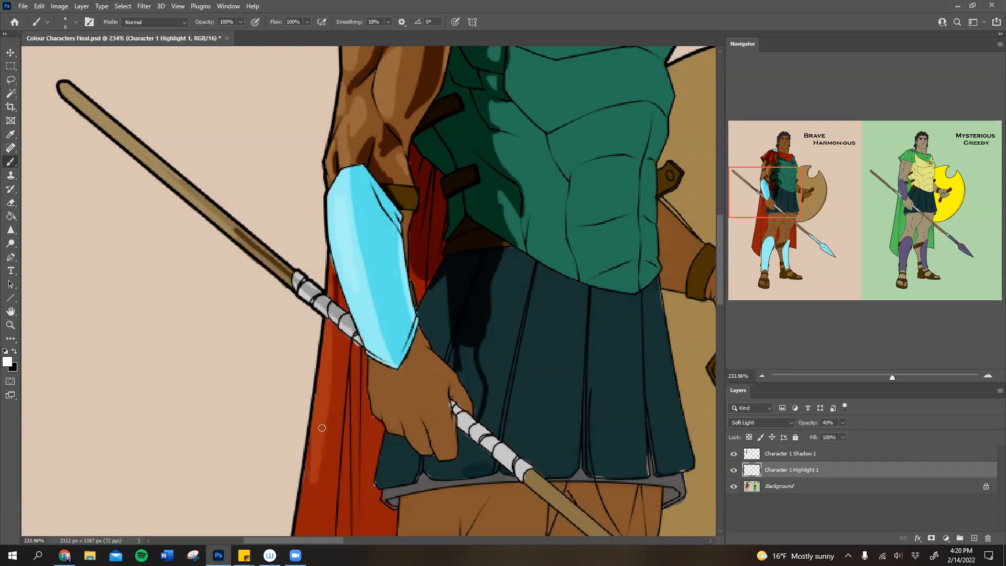
Step: Continue the white highlight along the red cape's outer edge from below the spear grip to the hem
left_click_drag(784, 196, 730, 233)
left_click_drag(777, 181, 778, 199)
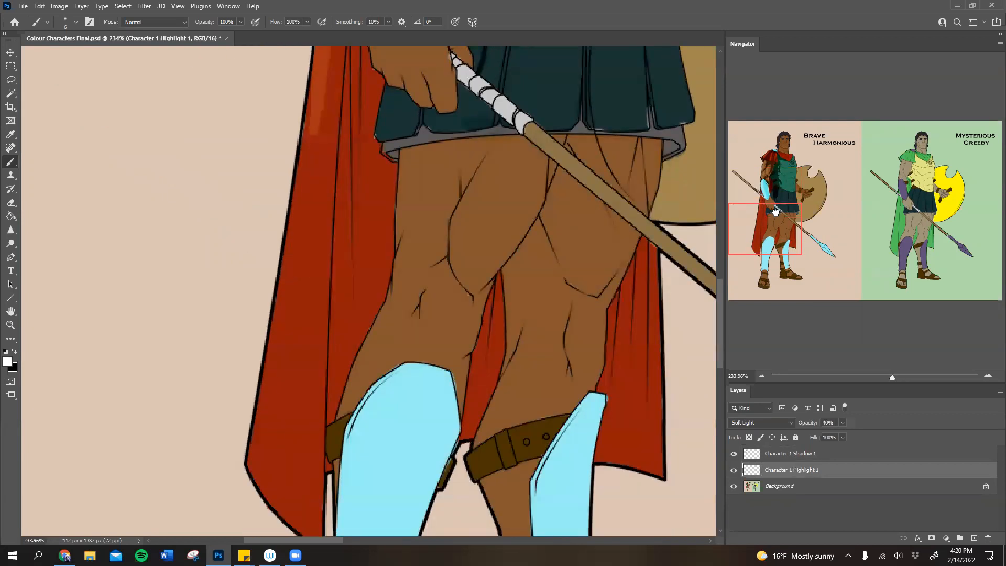
left_click_drag(268, 441, 300, 480)
mouse_move(325, 65)
left_mouse_down()
mouse_move(309, 504)
mouse_move(254, 424)
mouse_move(278, 479)
mouse_move(298, 492)
mouse_move(293, 425)
mouse_move(278, 415)
mouse_move(273, 375)
mouse_move(260, 374)
mouse_move(265, 439)
mouse_move(287, 399)
mouse_move(300, 442)
mouse_move(294, 261)
mouse_move(284, 269)
mouse_move(266, 377)
mouse_move(279, 411)
mouse_move(299, 366)
mouse_move(297, 270)
mouse_move(284, 300)
mouse_move(282, 256)
mouse_move(311, 210)
mouse_move(300, 378)
mouse_move(303, 164)
mouse_move(296, 203)
mouse_move(296, 174)
mouse_move(312, 160)
mouse_move(313, 71)
left_mouse_up()
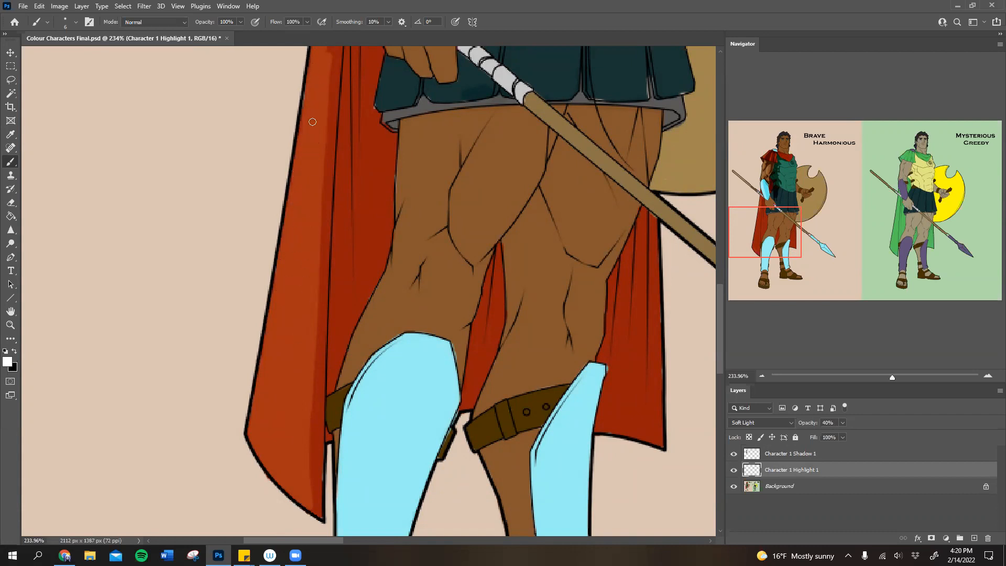
left_click_drag(773, 223, 759, 187)
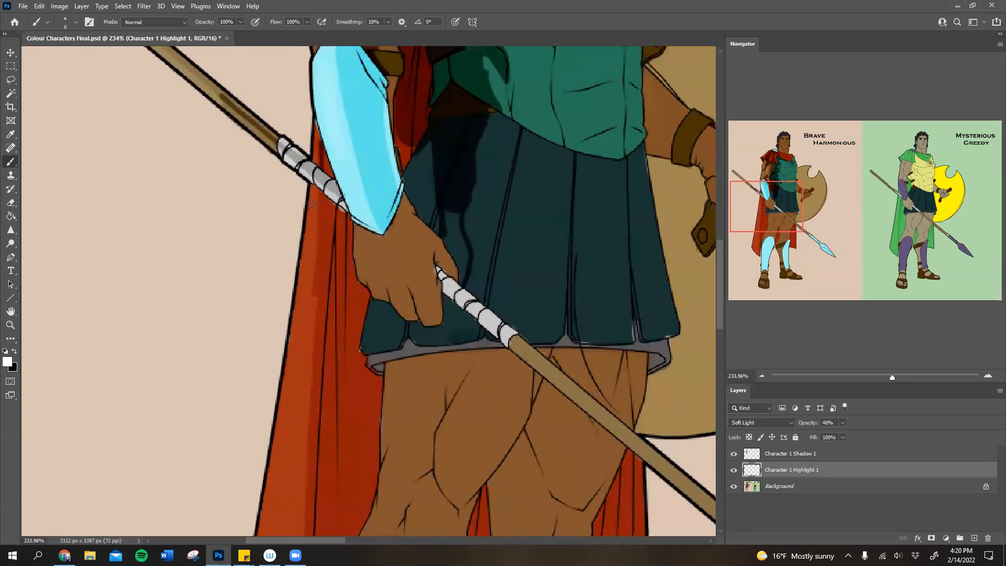
left_click_drag(317, 198, 316, 313)
Step: Paint white highlights over the back and fingers of the spear-holding hand and the skirt flap below it
left_click_drag(377, 236, 402, 311)
mouse_move(384, 268)
left_mouse_down()
mouse_move(373, 286)
mouse_move(358, 259)
mouse_move(360, 277)
mouse_move(368, 235)
left_mouse_up()
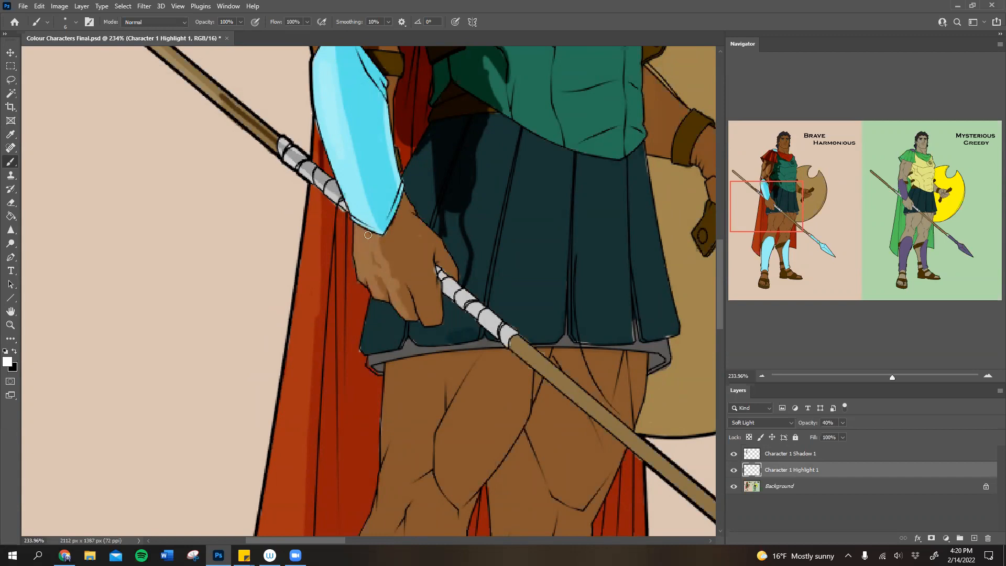
left_click_drag(423, 304, 417, 300)
left_click_drag(414, 221, 449, 257)
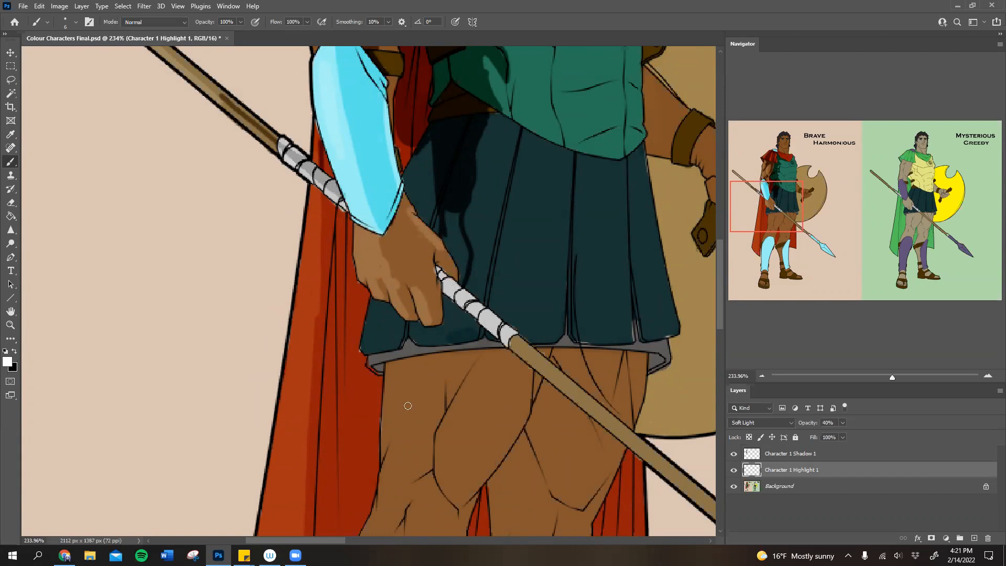
left_click_drag(374, 303, 371, 348)
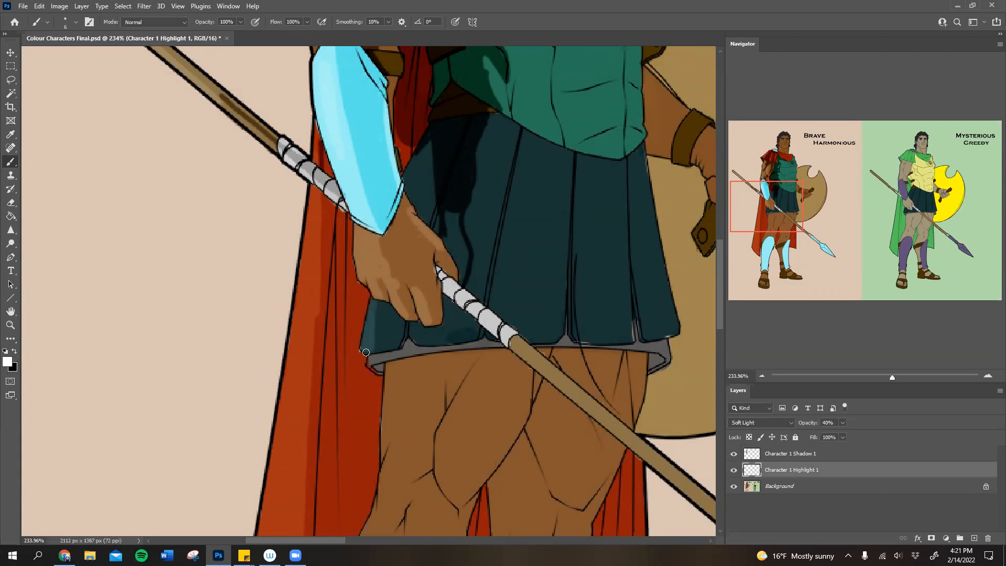
Step: Extend the dark shadow on the skirt beside the spear hand with black on the Character 1 Shadow 1 layer
mouse_move(792, 189)
left_mouse_down()
mouse_move(765, 202)
mouse_move(792, 193)
mouse_move(795, 170)
left_mouse_up()
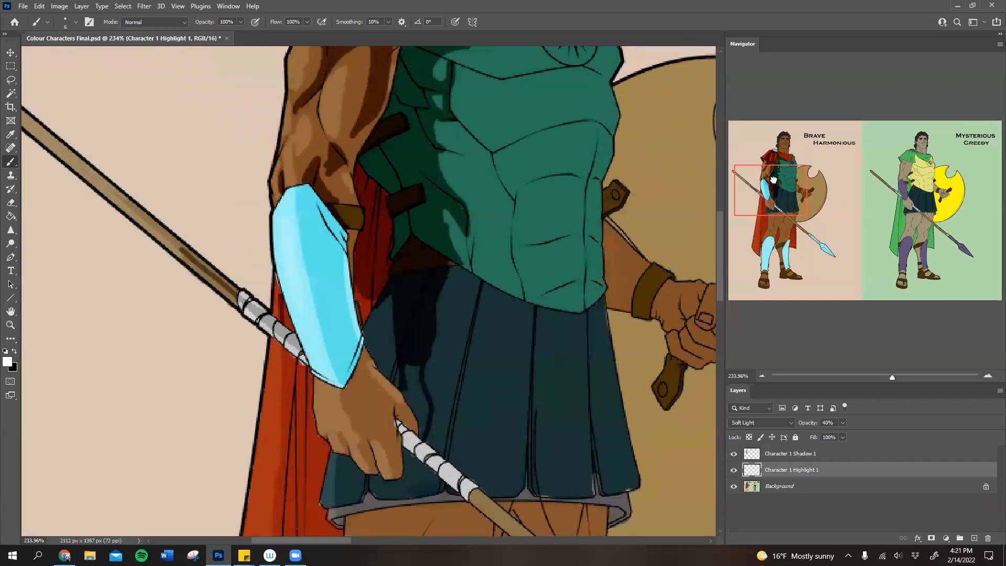
left_click(14, 351)
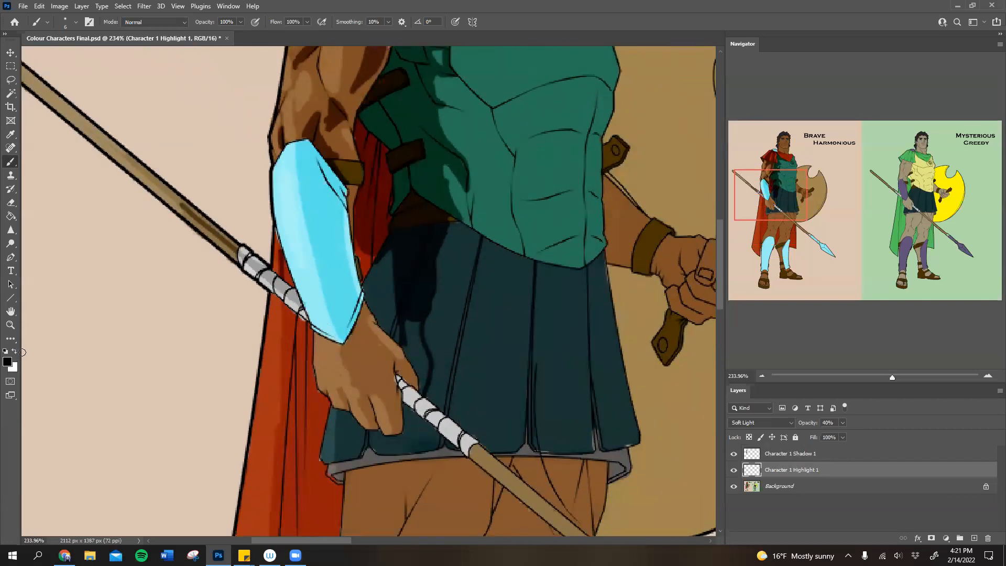
left_click(788, 453)
mouse_move(412, 314)
left_mouse_down()
mouse_move(403, 347)
mouse_move(413, 340)
mouse_move(424, 368)
mouse_move(423, 348)
mouse_move(422, 381)
left_mouse_up()
Step: Paint black shadows on the breastplate's chest, over the sun emblem's outer side and along the lines below it
left_click_drag(791, 195, 761, 165)
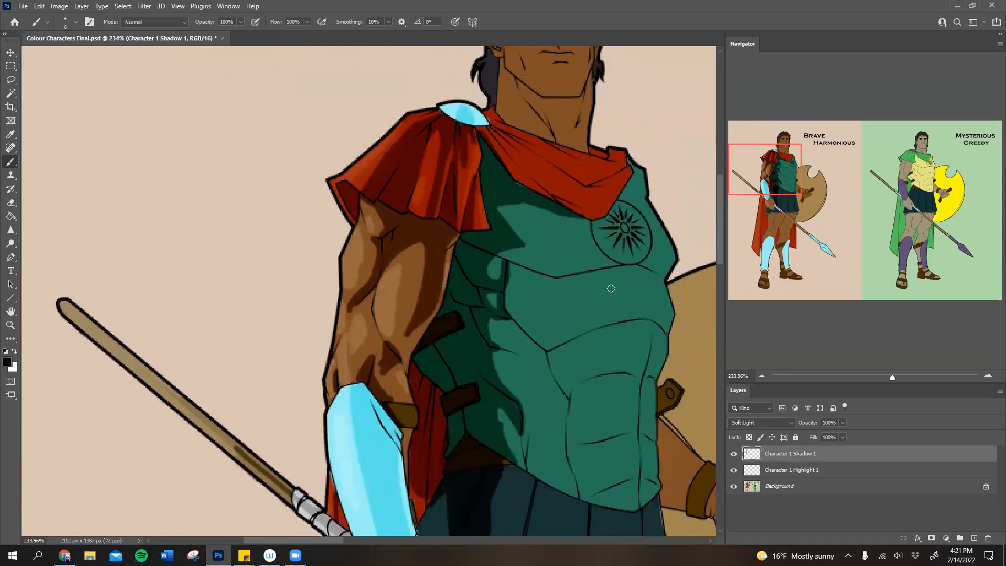
mouse_move(632, 184)
left_mouse_down()
mouse_move(623, 195)
mouse_move(635, 262)
left_mouse_up()
mouse_move(562, 272)
left_mouse_down()
mouse_move(633, 259)
mouse_move(570, 273)
mouse_move(617, 267)
mouse_move(655, 290)
mouse_move(626, 263)
mouse_move(630, 293)
mouse_move(612, 333)
mouse_move(627, 313)
mouse_move(572, 338)
mouse_move(643, 314)
left_mouse_up()
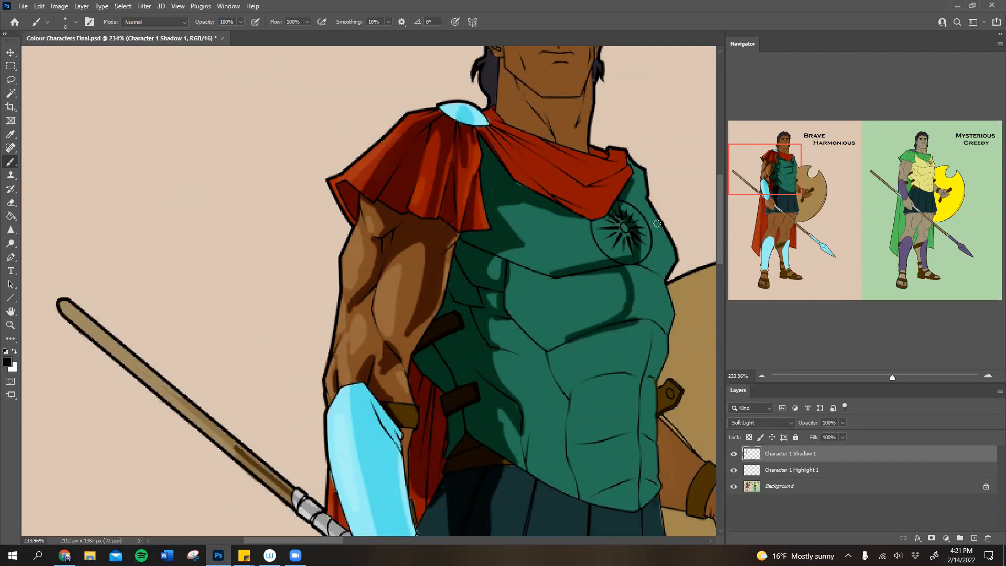
mouse_move(631, 172)
left_mouse_down()
mouse_move(661, 271)
mouse_move(629, 221)
left_mouse_up()
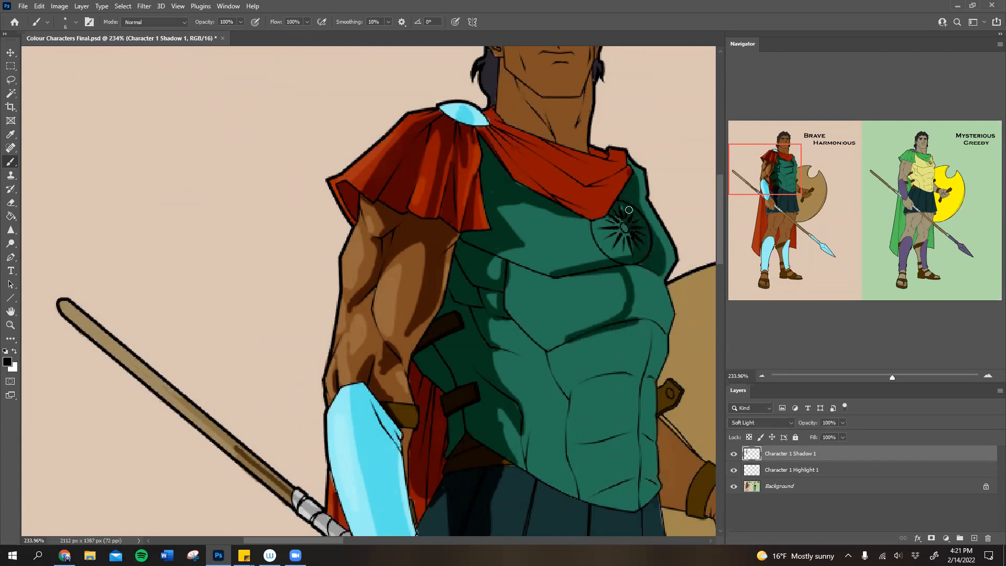
left_click_drag(783, 171, 791, 164)
mouse_move(586, 343)
left_mouse_down()
mouse_move(590, 390)
mouse_move(595, 364)
mouse_move(594, 395)
mouse_move(599, 369)
left_mouse_up()
mouse_move(565, 333)
left_mouse_down()
mouse_move(556, 362)
mouse_move(568, 345)
mouse_move(583, 383)
left_mouse_up()
Step: Shade the breastplate's abdominal muscles in black, then fill their outer side using a 26 px brush
left_click_drag(792, 175, 769, 200)
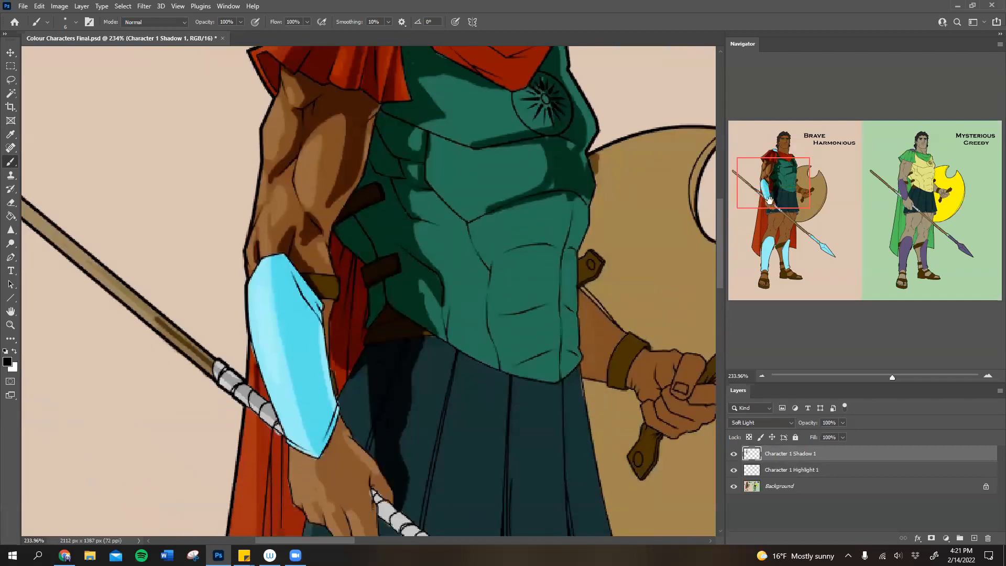
mouse_move(530, 203)
left_mouse_down()
mouse_move(545, 229)
mouse_move(538, 244)
mouse_move(550, 271)
mouse_move(530, 313)
mouse_move(541, 319)
mouse_move(548, 380)
left_mouse_up()
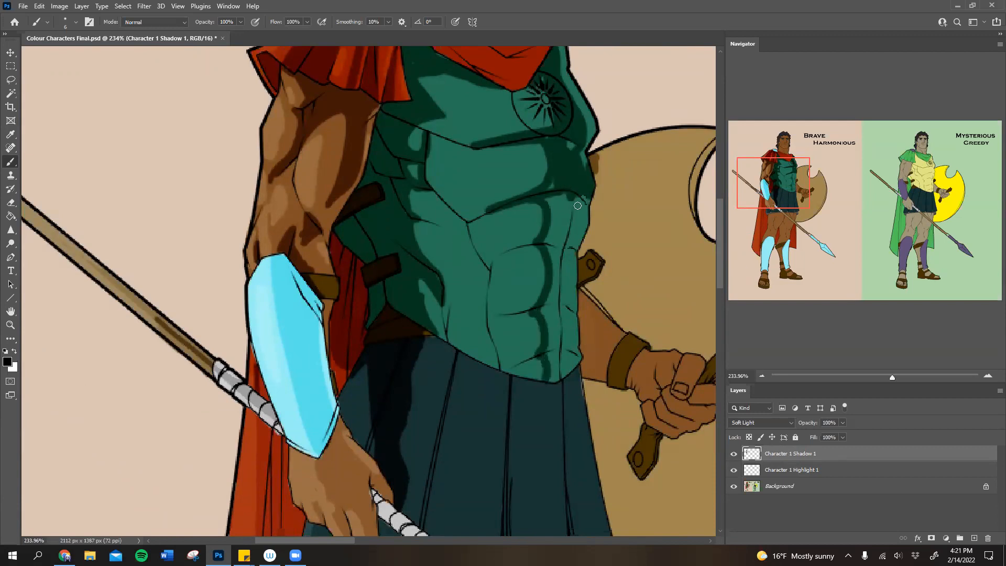
right_click(582, 229)
left_click_drag(640, 256, 647, 256)
mouse_move(565, 192)
left_mouse_down()
mouse_move(566, 159)
mouse_move(561, 338)
mouse_move(554, 315)
mouse_move(566, 356)
left_mouse_up()
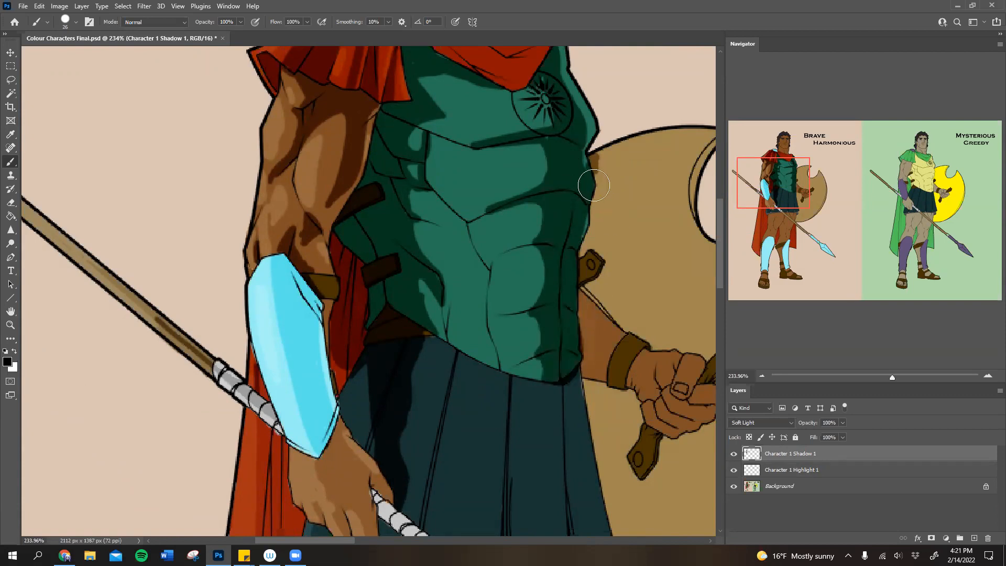
Step: Paint the body's black cast shadow on the shield and darken the skirt's shield-side panel
mouse_move(601, 166)
left_mouse_down()
mouse_move(645, 269)
mouse_move(610, 219)
mouse_move(599, 244)
mouse_move(637, 320)
mouse_move(646, 313)
mouse_move(621, 309)
mouse_move(631, 325)
mouse_move(591, 310)
mouse_move(586, 335)
left_mouse_up()
left_click_drag(787, 184, 787, 208)
mouse_move(566, 195)
left_mouse_down()
mouse_move(577, 351)
mouse_move(571, 179)
mouse_move(601, 356)
left_mouse_up()
Step: Change the brush size and extend the black shadow over the shield, forearm and area around the shield handle
left_click_drag(784, 201, 800, 196)
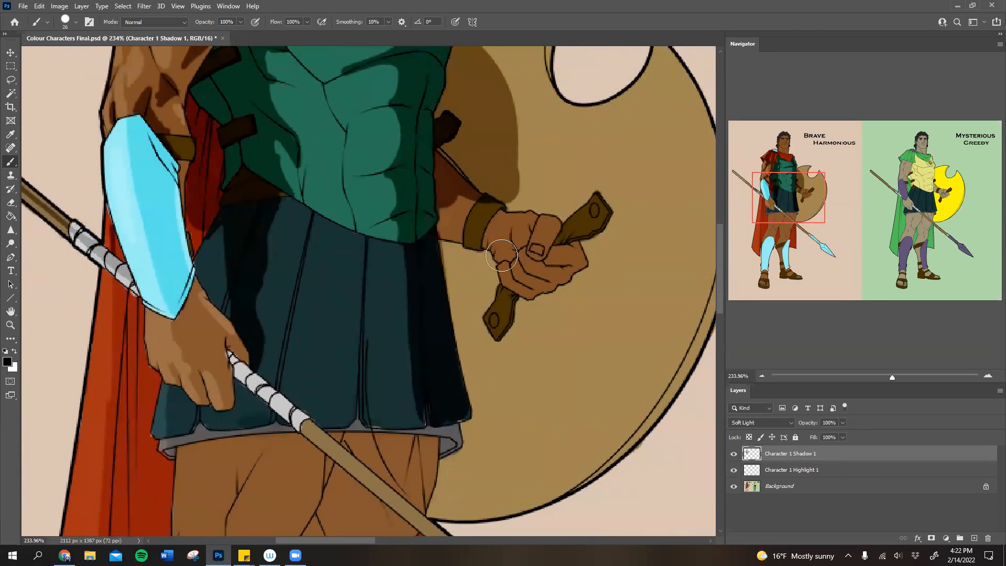
right_click(516, 215)
left_click(565, 273)
mouse_move(514, 110)
left_mouse_down()
mouse_move(556, 209)
mouse_move(469, 202)
mouse_move(456, 230)
mouse_move(471, 267)
left_mouse_up()
mouse_move(458, 190)
left_mouse_down()
mouse_move(476, 217)
mouse_move(447, 207)
mouse_move(467, 315)
left_mouse_up()
mouse_move(549, 197)
left_mouse_down()
mouse_move(586, 231)
mouse_move(591, 255)
mouse_move(605, 208)
mouse_move(598, 228)
mouse_move(565, 236)
mouse_move(572, 230)
left_mouse_up()
Step: Reduce the brush size and paint black shadows between the fingers of the shield hand
right_click(583, 231)
left_click_drag(639, 257, 636, 256)
mouse_move(553, 228)
left_mouse_down()
mouse_move(543, 256)
mouse_move(573, 243)
mouse_move(519, 253)
mouse_move(516, 283)
mouse_move(572, 274)
left_mouse_up()
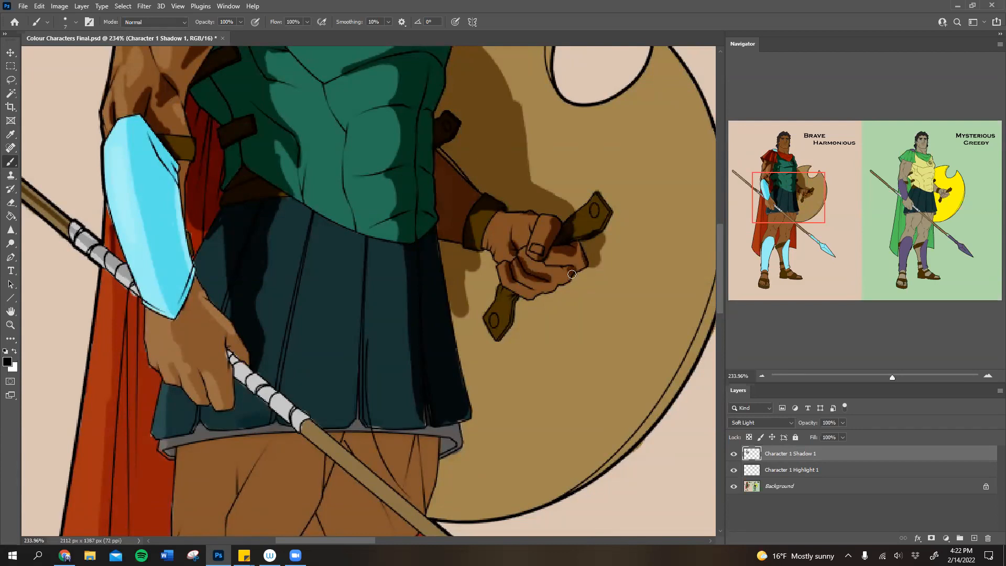
Step: Paint black shadow on the shield beneath the hand, over the handle's lower end and down beside the skirt
mouse_move(521, 319)
left_mouse_down()
mouse_move(524, 299)
mouse_move(580, 276)
left_mouse_up()
mouse_move(496, 277)
left_mouse_down()
mouse_move(473, 292)
mouse_move(488, 259)
mouse_move(461, 362)
mouse_move(469, 399)
mouse_move(476, 285)
left_mouse_up()
left_click_drag(456, 331, 454, 316)
left_click_drag(474, 395, 471, 411)
mouse_move(495, 283)
left_mouse_down()
mouse_move(483, 252)
mouse_move(495, 312)
mouse_move(482, 348)
mouse_move(485, 393)
mouse_move(475, 381)
mouse_move(463, 401)
mouse_move(471, 442)
left_mouse_up()
left_click_drag(784, 195, 781, 209)
mouse_move(466, 309)
left_mouse_down()
mouse_move(493, 322)
mouse_move(469, 367)
mouse_move(464, 349)
mouse_move(452, 380)
mouse_move(488, 314)
left_mouse_up()
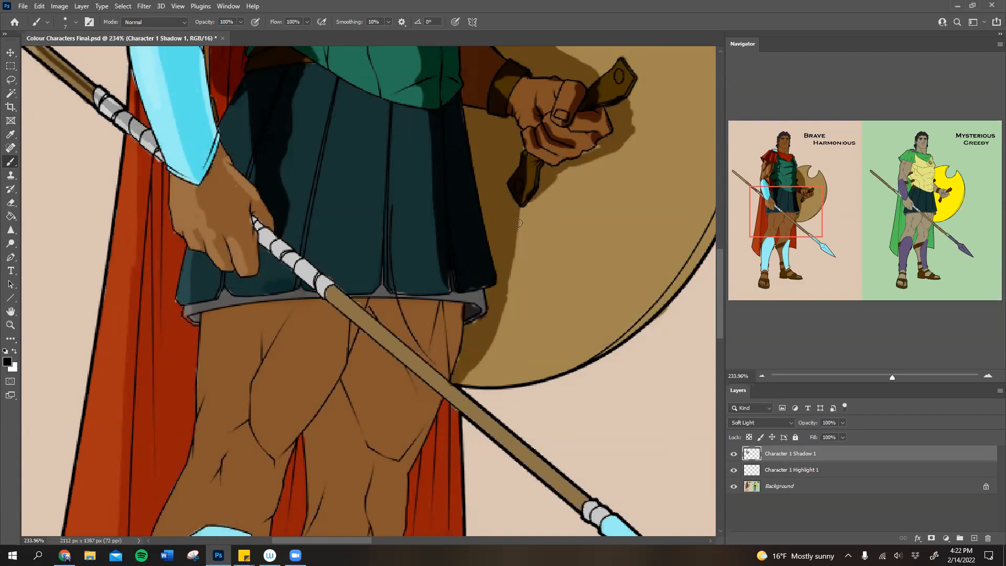
Step: Paint white highlights on the breastplate's shoulder edge, shield rim, shield hand and skirt, using the Character 1 Highlight 1 layer
left_click_drag(797, 209, 802, 187)
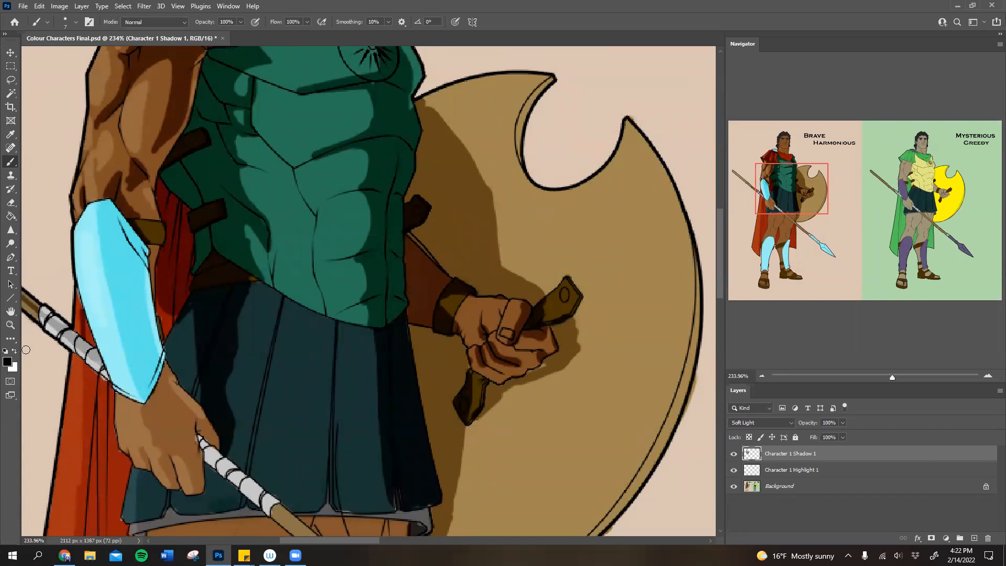
left_click(15, 351)
left_click_drag(799, 193, 801, 179)
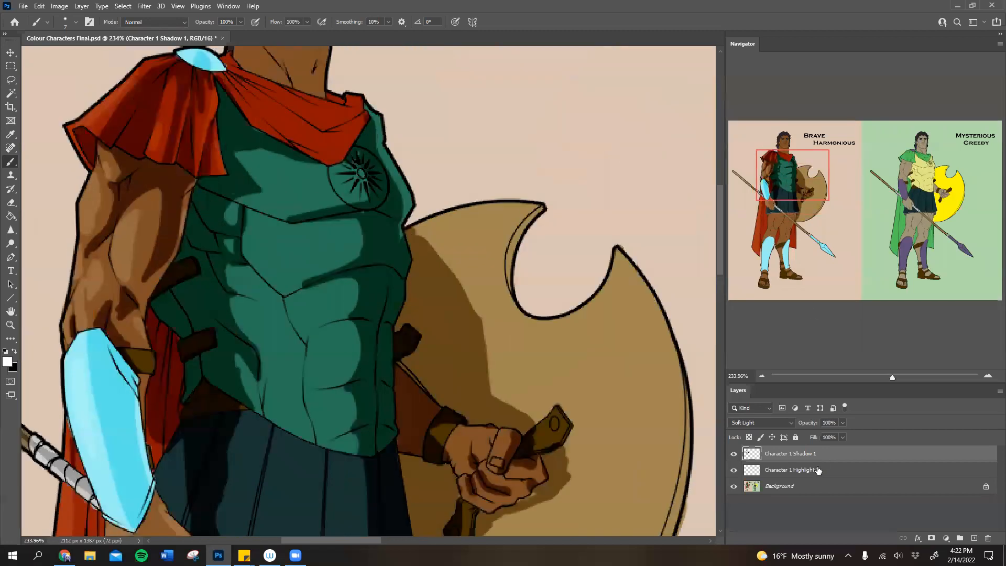
left_click(817, 470)
mouse_move(378, 117)
left_mouse_down()
mouse_move(409, 199)
mouse_move(532, 207)
mouse_move(509, 274)
left_mouse_up()
mouse_move(757, 193)
left_mouse_down()
mouse_move(758, 215)
mouse_move(757, 204)
left_mouse_up()
mouse_move(475, 348)
left_mouse_down()
mouse_move(471, 371)
mouse_move(452, 362)
mouse_move(477, 391)
mouse_move(443, 399)
mouse_move(459, 413)
left_mouse_up()
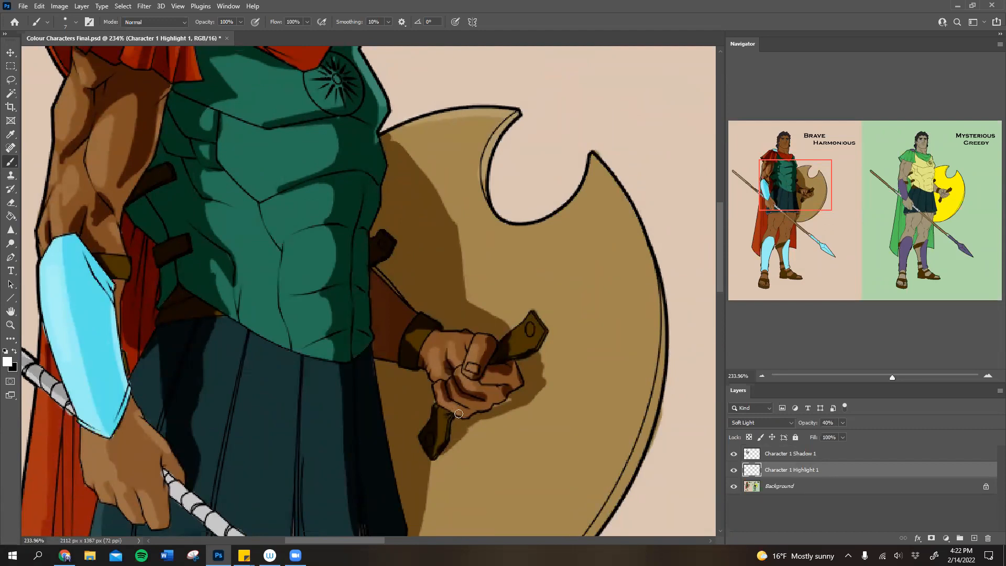
left_click_drag(145, 386, 151, 422)
Step: Shade the cape's inner folds and the skirt below the hand and spear with black on the Character 1 Shadow 1 layer
left_click_drag(775, 187, 771, 217)
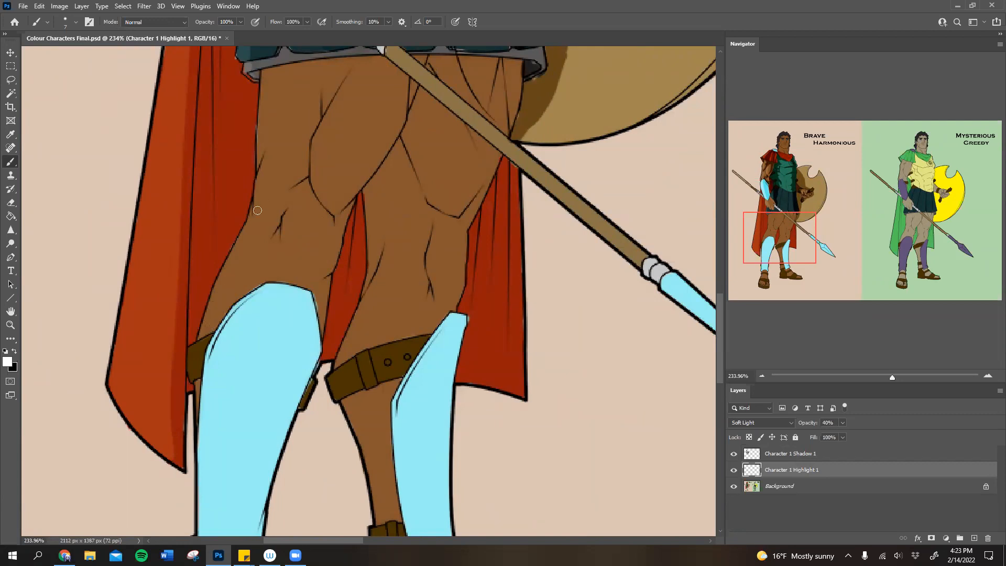
left_click(795, 454)
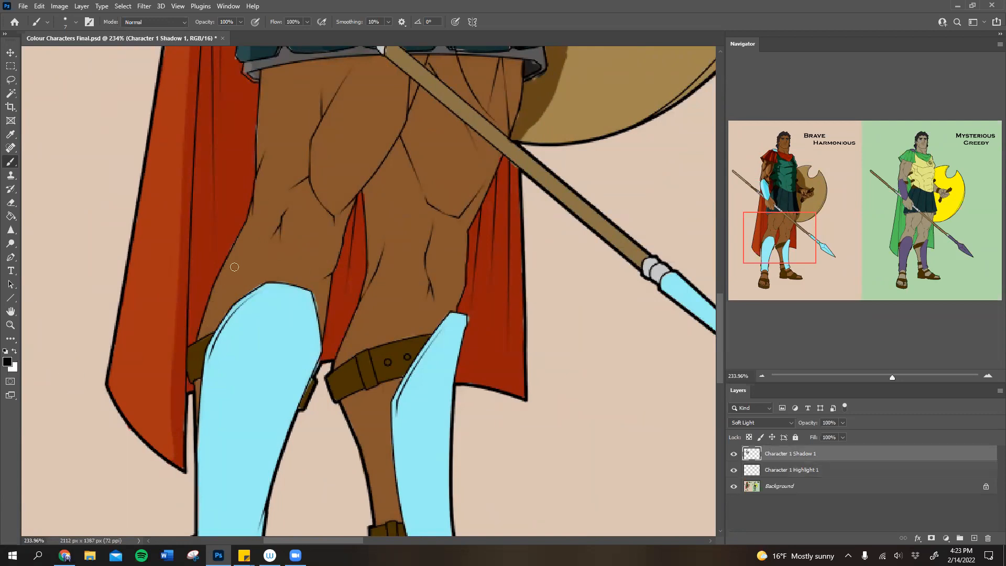
mouse_move(224, 262)
left_mouse_down()
mouse_move(219, 314)
mouse_move(198, 334)
mouse_move(193, 314)
mouse_move(192, 343)
mouse_move(207, 338)
mouse_move(194, 380)
mouse_move(204, 225)
mouse_move(198, 231)
mouse_move(234, 215)
mouse_move(224, 256)
left_mouse_up()
mouse_move(208, 150)
left_mouse_down()
mouse_move(195, 275)
mouse_move(206, 101)
mouse_move(223, 117)
mouse_move(224, 233)
mouse_move(244, 150)
mouse_move(248, 199)
mouse_move(254, 86)
mouse_move(236, 74)
mouse_move(243, 88)
mouse_move(226, 55)
mouse_move(209, 110)
mouse_move(206, 48)
mouse_move(232, 147)
mouse_move(242, 110)
mouse_move(243, 194)
left_mouse_up()
left_click_drag(786, 225, 787, 192)
mouse_move(211, 294)
left_mouse_down()
mouse_move(198, 342)
mouse_move(195, 314)
mouse_move(201, 365)
mouse_move(225, 315)
mouse_move(203, 294)
mouse_move(203, 231)
mouse_move(196, 304)
mouse_move(211, 299)
mouse_move(208, 236)
mouse_move(214, 262)
left_mouse_up()
mouse_move(263, 153)
left_mouse_down()
mouse_move(265, 173)
mouse_move(279, 149)
mouse_move(266, 188)
left_mouse_up()
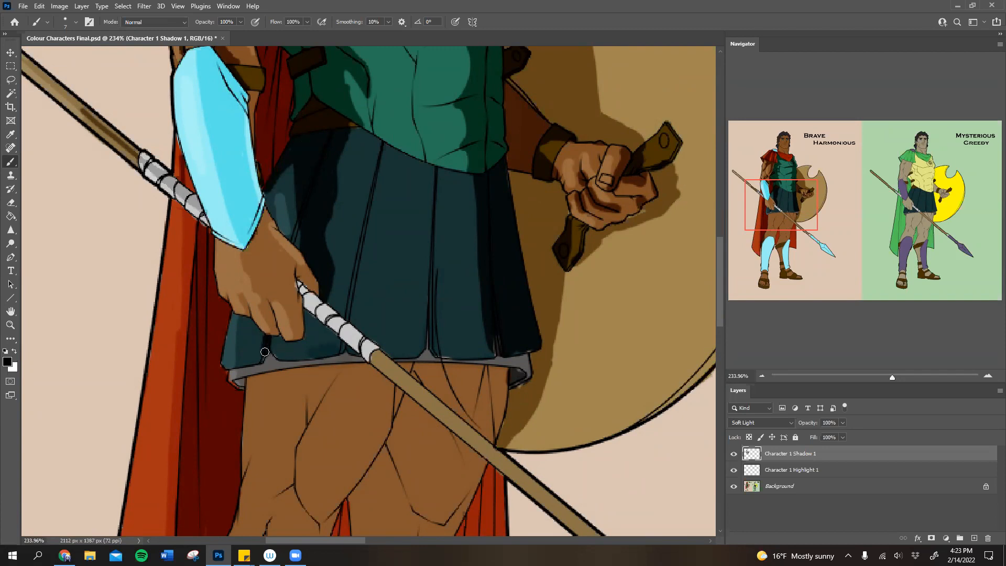
mouse_move(306, 314)
left_mouse_down()
mouse_move(400, 350)
mouse_move(328, 297)
mouse_move(396, 350)
mouse_move(342, 315)
left_mouse_up()
Step: Add black shadows to the breastplate's waist, following the outline of the abdominal muscles on the spear-arm side
left_click_drag(784, 205, 752, 178)
mouse_move(393, 155)
left_mouse_down()
mouse_move(421, 294)
mouse_move(421, 248)
left_mouse_up()
left_click_drag(407, 182, 421, 246)
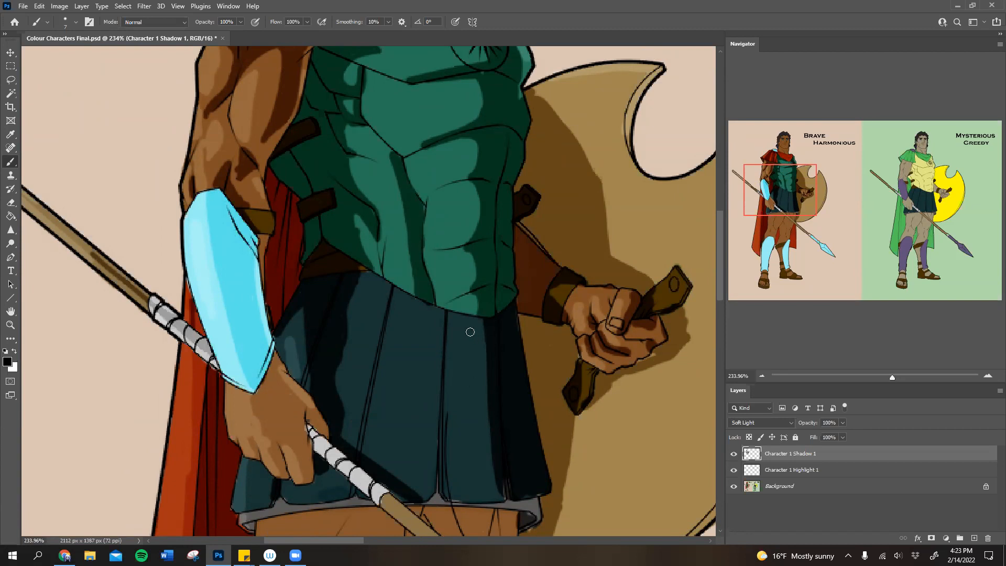
mouse_move(368, 156)
left_mouse_down()
mouse_move(362, 126)
mouse_move(395, 165)
mouse_move(375, 159)
mouse_move(415, 268)
left_mouse_up()
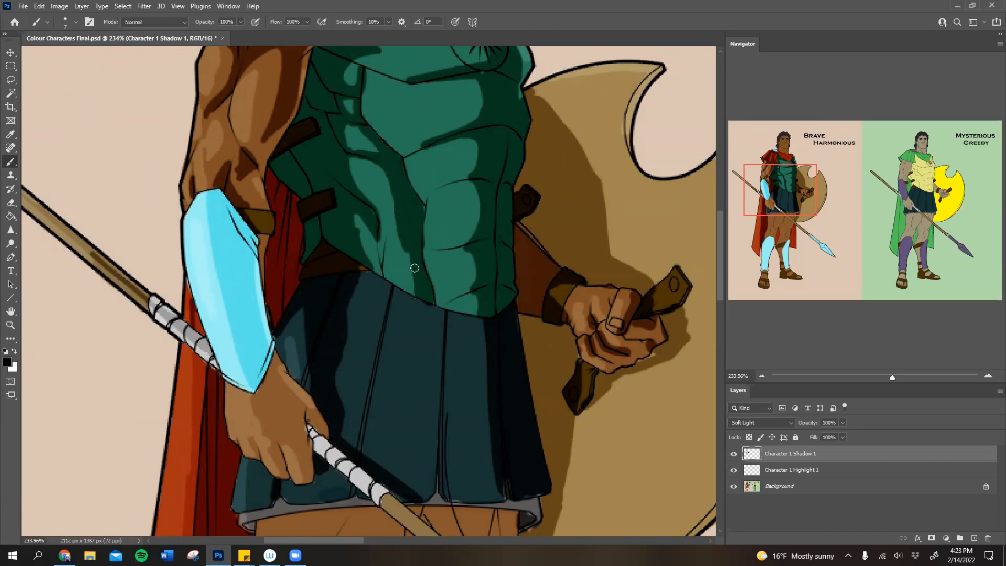
left_click_drag(379, 232, 385, 266)
Step: Set the brush size to 6 px and paint black fold shadows across the red scarf around the neck
left_click_drag(788, 180, 788, 155)
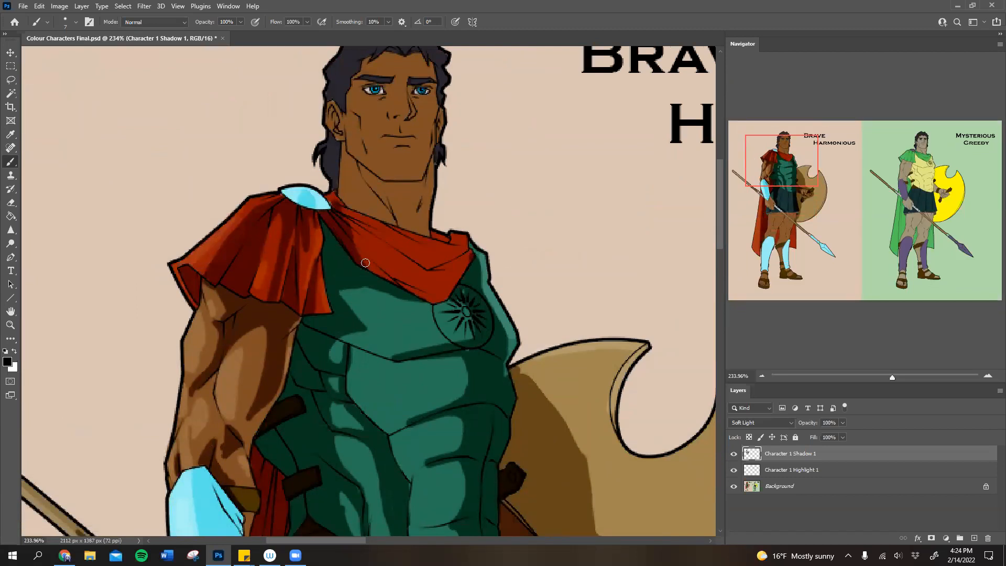
right_click(386, 236)
left_click(441, 263)
left_click(339, 245)
mouse_move(351, 223)
left_mouse_down()
mouse_move(420, 263)
mouse_move(374, 231)
mouse_move(402, 244)
mouse_move(397, 275)
mouse_move(432, 299)
left_mouse_up()
left_click_drag(417, 259, 468, 250)
Step: Draw two arrows on the background pointing at the head from either side, a small one and a larger one
left_click_drag(804, 164, 802, 151)
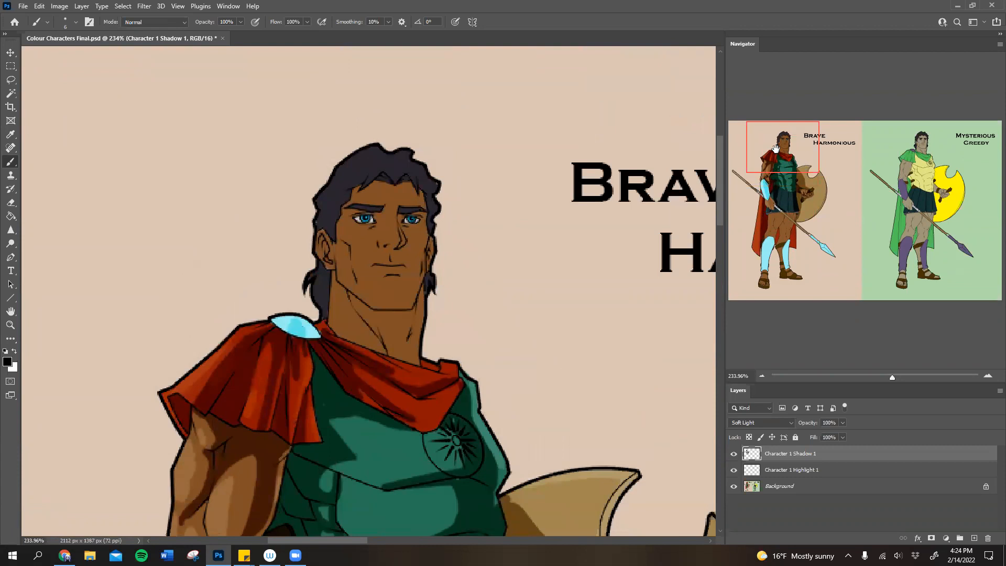
left_click_drag(135, 209, 172, 212)
mouse_move(156, 197)
left_mouse_down()
mouse_move(158, 227)
mouse_move(122, 216)
mouse_move(169, 216)
left_mouse_up()
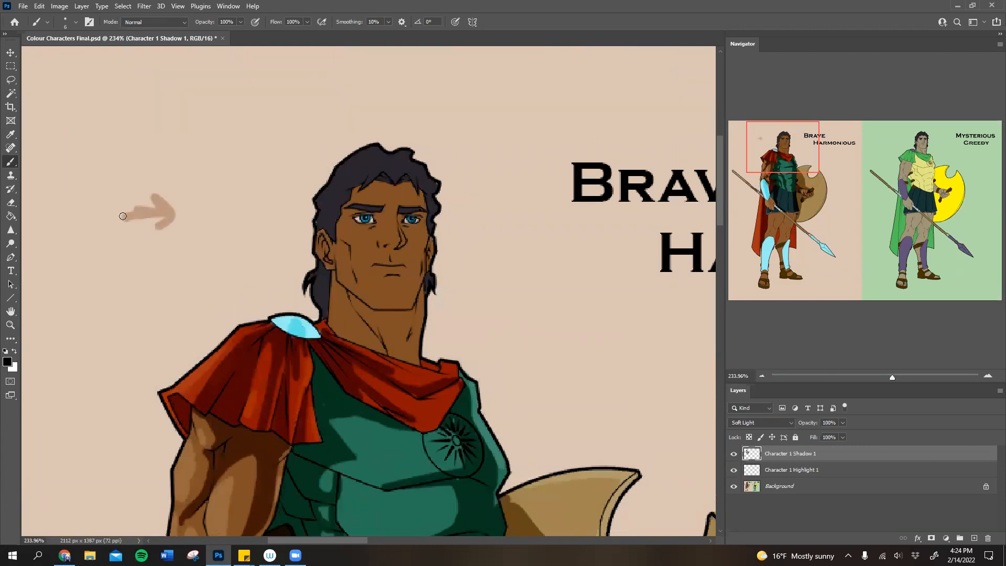
left_click_drag(516, 184, 516, 277)
mouse_move(516, 185)
left_mouse_down()
mouse_move(513, 215)
mouse_move(532, 225)
left_mouse_up()
mouse_move(516, 277)
left_mouse_down()
mouse_move(513, 239)
mouse_move(527, 237)
left_mouse_up()
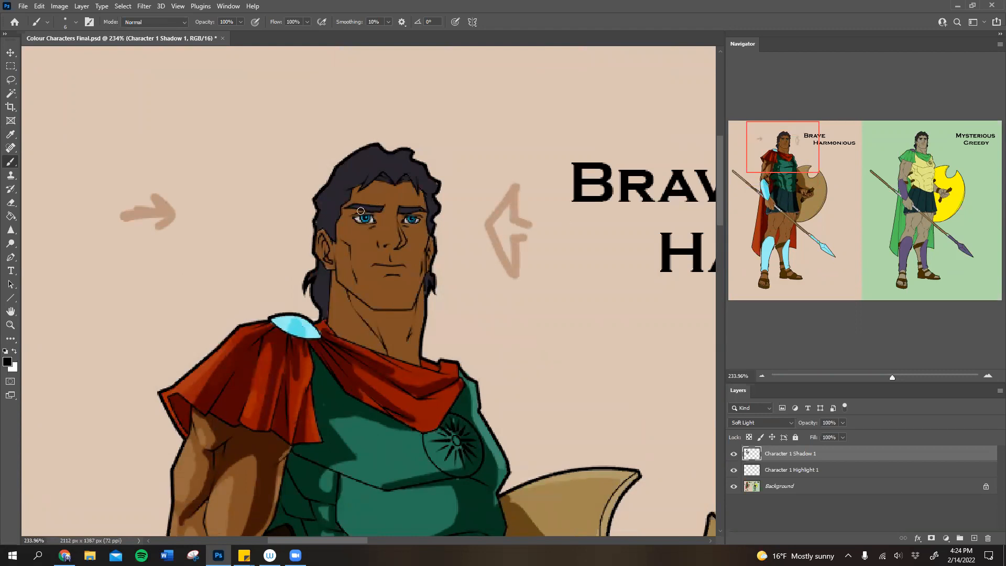
Step: Paint white highlights on the hair's crown and spear-arm side, using the Character 1 Highlight 1 layer
left_click(791, 470)
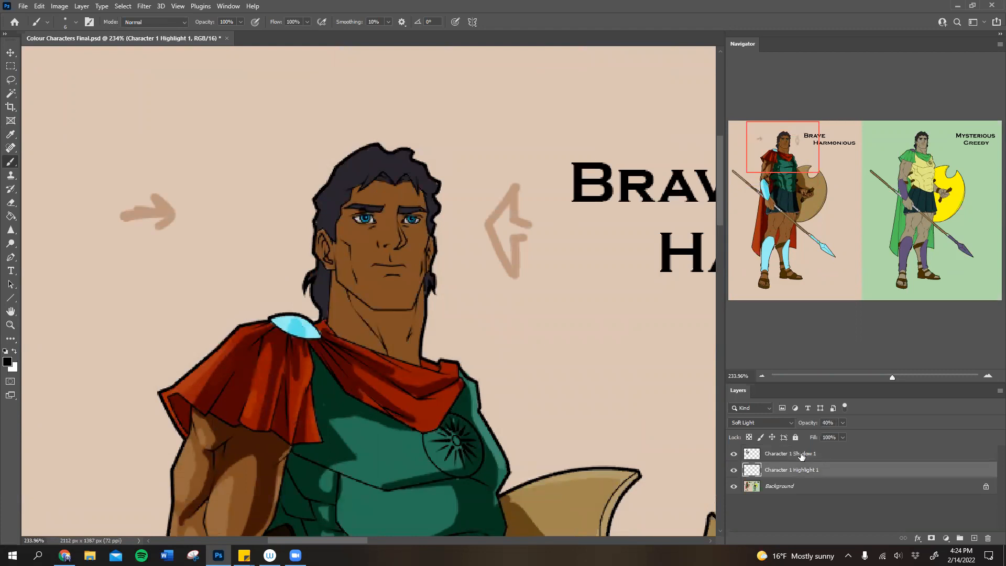
left_click(14, 352)
mouse_move(342, 185)
left_mouse_down()
mouse_move(349, 163)
mouse_move(335, 187)
mouse_move(380, 160)
mouse_move(322, 212)
mouse_move(332, 232)
left_mouse_up()
left_click_drag(364, 156, 351, 161)
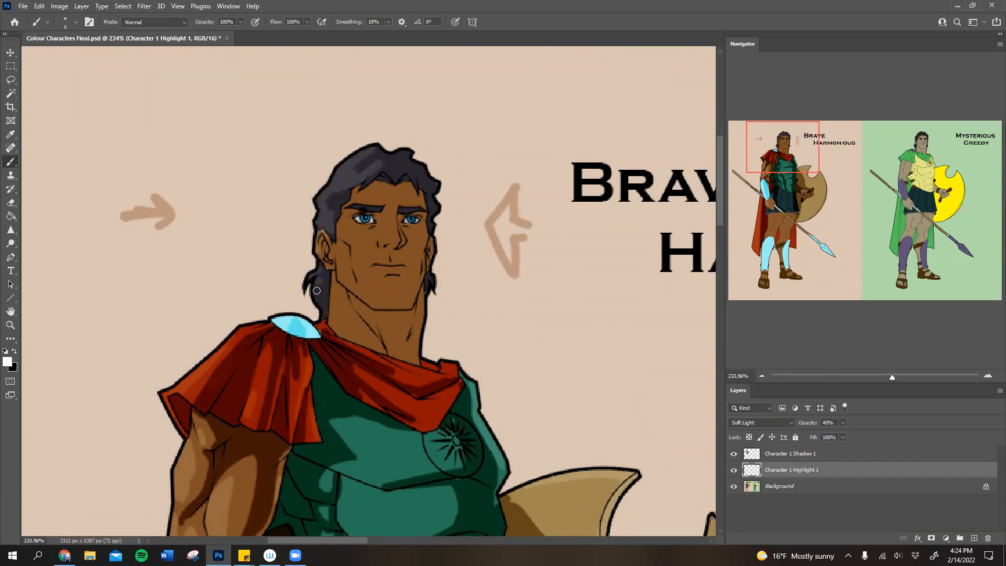
Step: Paint white highlights on the face's cheeks, nose, forehead and chin, and on the ear and neck
left_click_drag(340, 262, 364, 299)
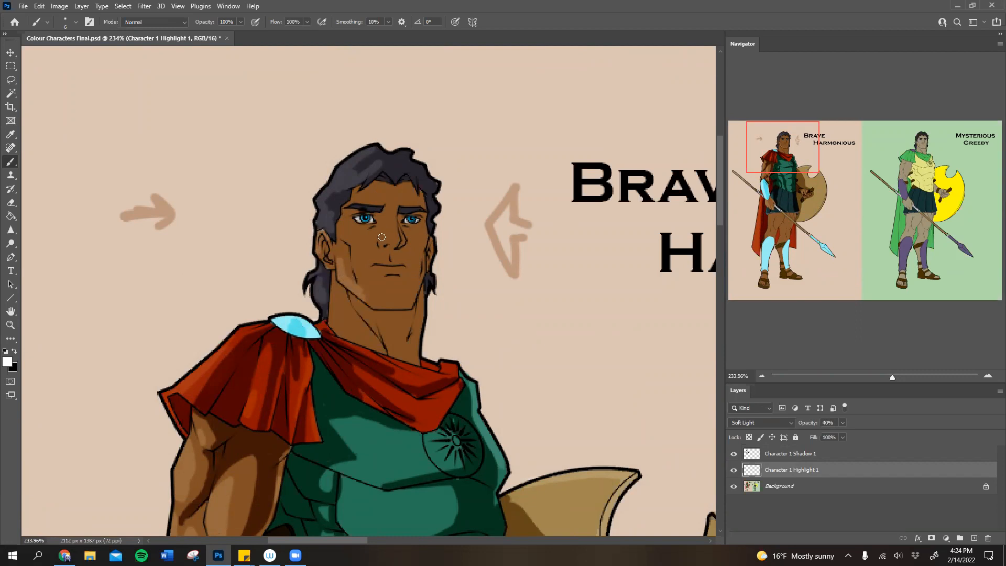
mouse_move(385, 218)
left_mouse_down()
mouse_move(385, 215)
mouse_move(383, 249)
mouse_move(350, 245)
mouse_move(334, 228)
mouse_move(362, 248)
mouse_move(358, 293)
mouse_move(337, 251)
mouse_move(355, 297)
mouse_move(341, 244)
left_mouse_up()
mouse_move(389, 291)
left_mouse_down()
mouse_move(367, 298)
mouse_move(414, 303)
mouse_move(367, 317)
mouse_move(340, 286)
mouse_move(337, 300)
mouse_move(334, 276)
mouse_move(342, 317)
left_mouse_up()
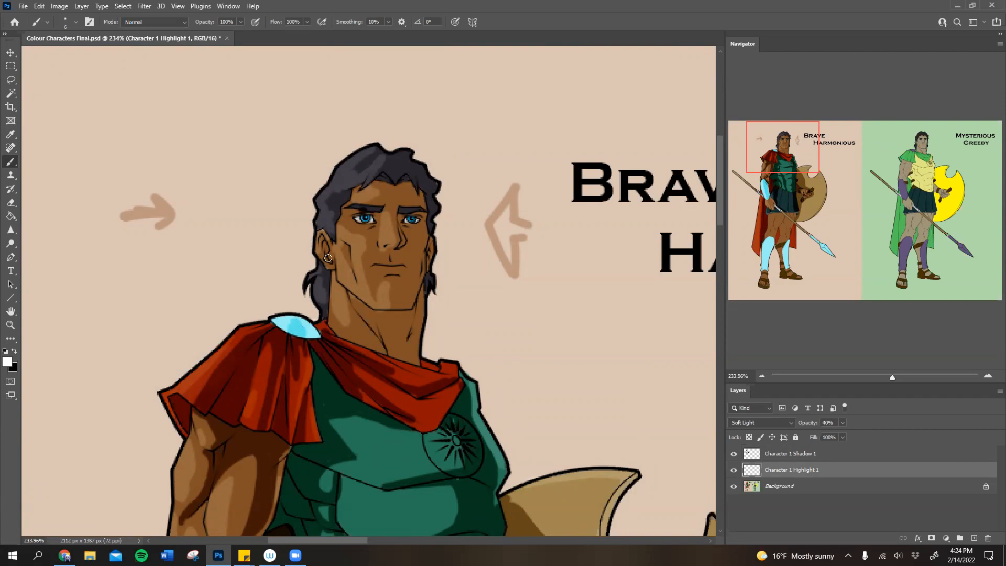
mouse_move(351, 207)
left_mouse_down()
mouse_move(349, 229)
mouse_move(350, 219)
left_mouse_up()
mouse_move(430, 240)
left_mouse_down()
mouse_move(417, 373)
mouse_move(410, 318)
mouse_move(402, 345)
mouse_move(396, 326)
mouse_move(425, 348)
mouse_move(383, 333)
left_mouse_up()
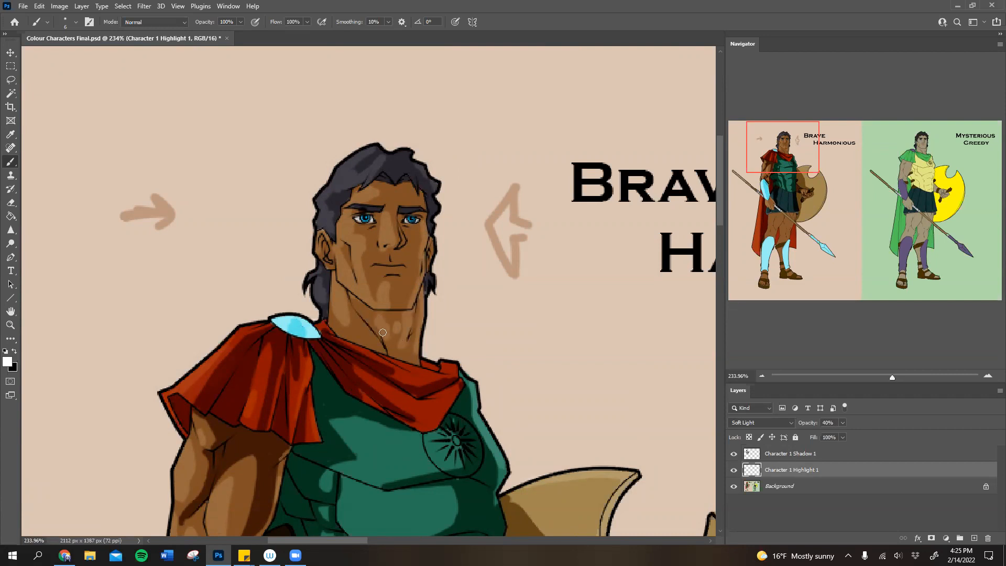
Step: Add white highlights to the top and shield side of the hair
left_click_drag(423, 197, 425, 212)
left_click_drag(406, 167, 412, 175)
left_click_drag(799, 156, 801, 154)
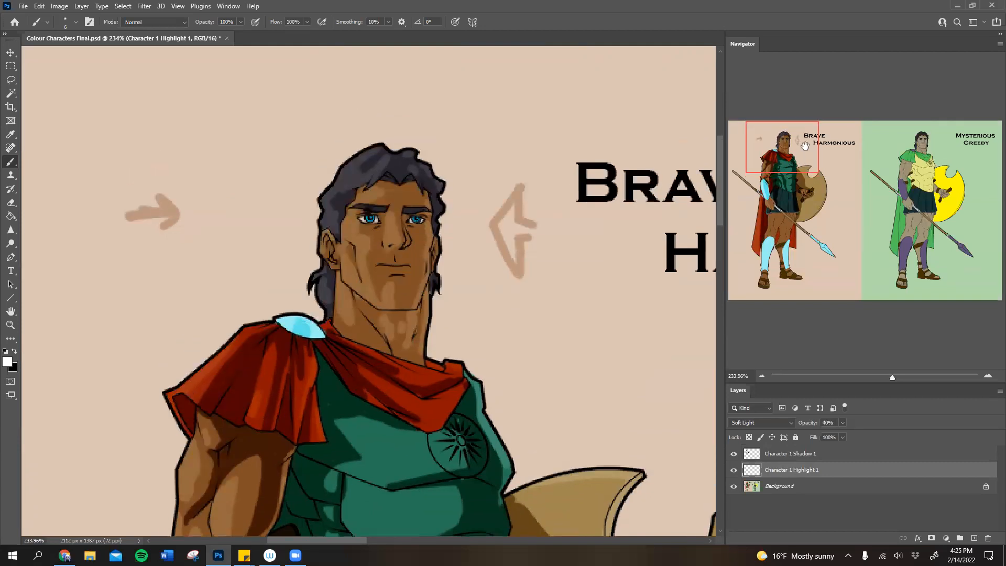
Step: Paint black shadows on the hair and the shield side of the face, around the eyes and nose, using the Character 1 Shadow 1 layer
left_click(794, 455)
key("x")
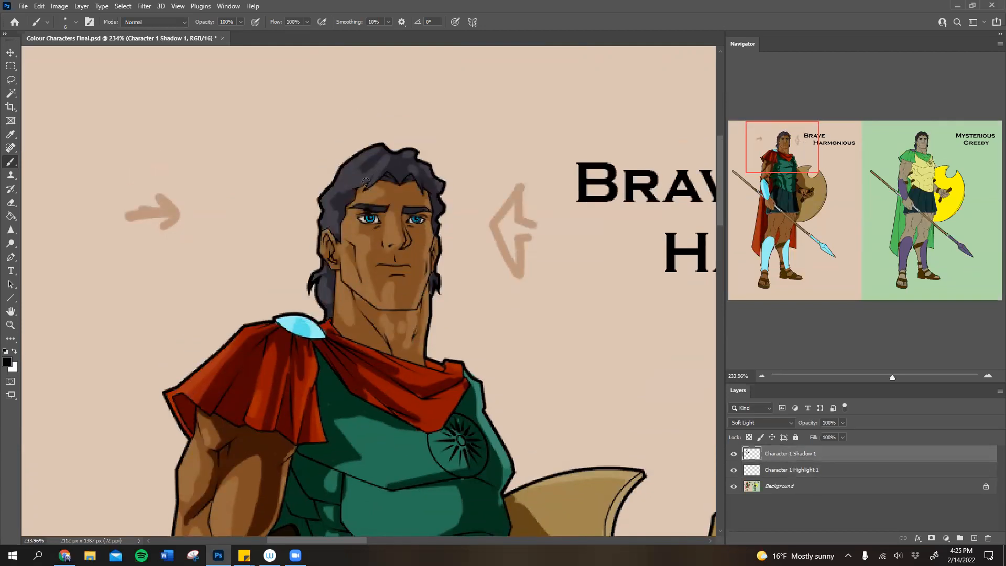
left_click_drag(387, 172, 388, 171)
right_click(402, 222)
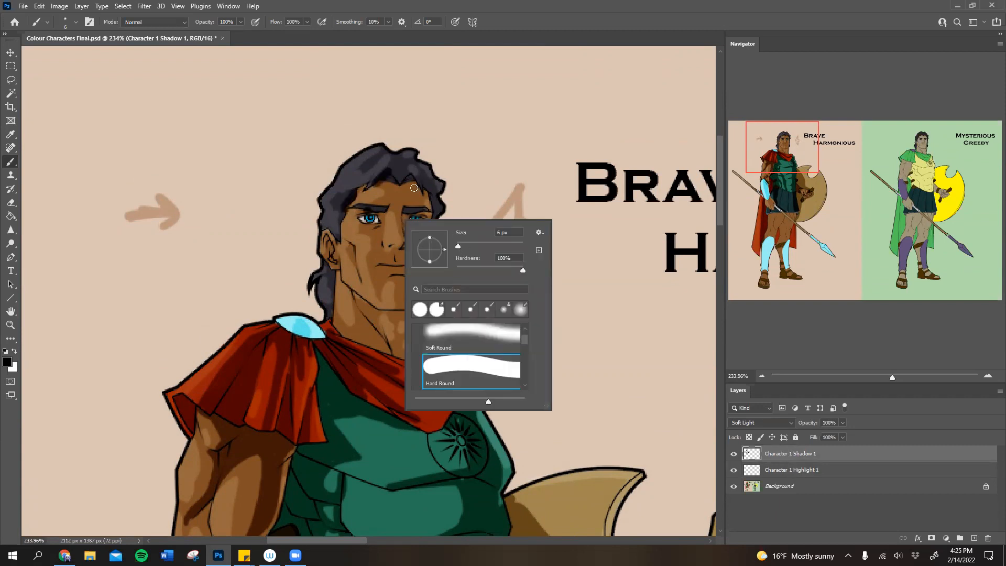
left_click(377, 216)
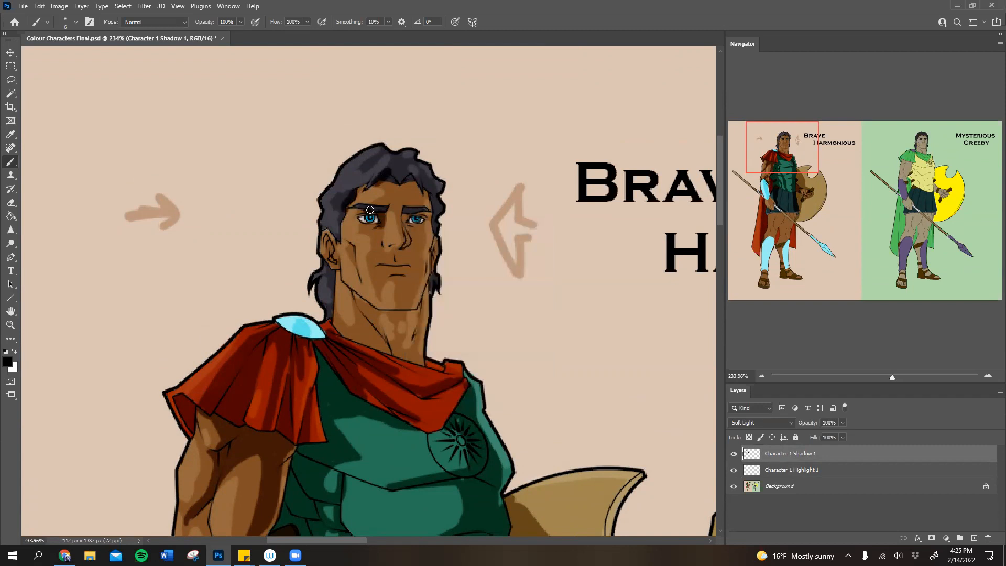
mouse_move(400, 182)
left_mouse_down()
mouse_move(404, 238)
mouse_move(408, 186)
mouse_move(375, 155)
mouse_move(397, 158)
mouse_move(408, 183)
mouse_move(424, 179)
mouse_move(430, 192)
mouse_move(430, 205)
mouse_move(415, 199)
mouse_move(407, 220)
mouse_move(418, 245)
mouse_move(382, 247)
mouse_move(410, 253)
mouse_move(395, 260)
mouse_move(410, 307)
mouse_move(417, 270)
mouse_move(408, 253)
left_mouse_up()
Step: Add black shadows to the neck below the chin, the cheek beside the ear and the shield-side hair
mouse_move(401, 318)
left_mouse_down()
mouse_move(392, 312)
mouse_move(370, 340)
mouse_move(350, 335)
mouse_move(414, 361)
mouse_move(419, 324)
mouse_move(414, 357)
left_mouse_up()
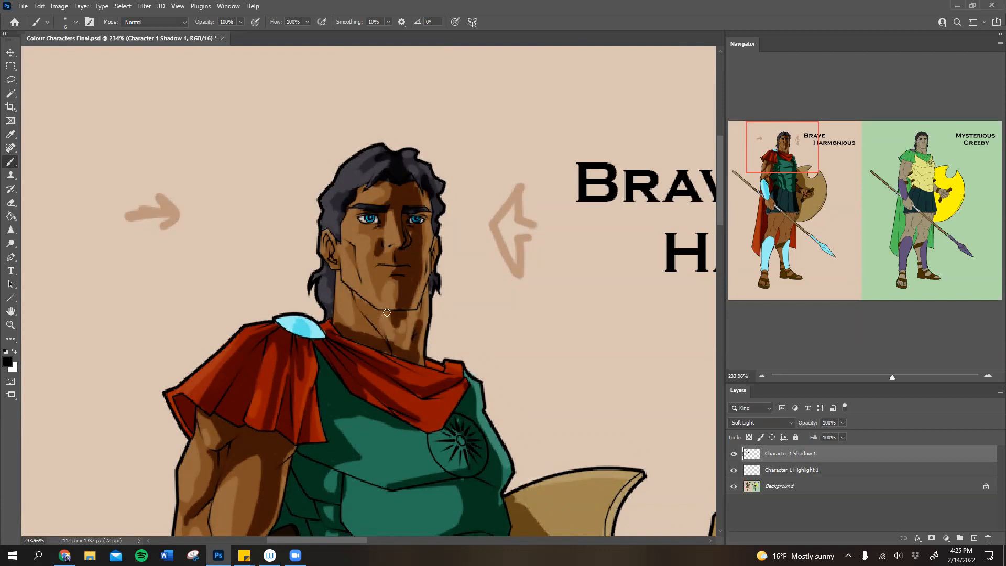
mouse_move(394, 312)
left_mouse_down()
mouse_move(423, 295)
mouse_move(418, 341)
left_mouse_up()
mouse_move(356, 250)
left_mouse_down()
mouse_move(329, 247)
mouse_move(337, 248)
left_mouse_up()
left_click_drag(433, 250, 434, 274)
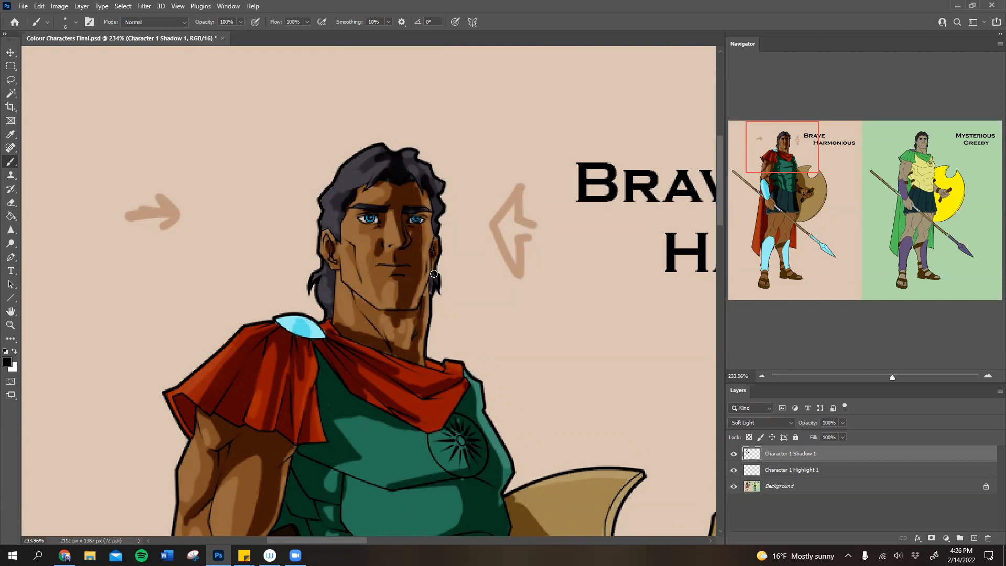
Step: Darken the sun emblem on the chest armour and the scarf fold beside it with black shadow strokes
left_click(879, 376)
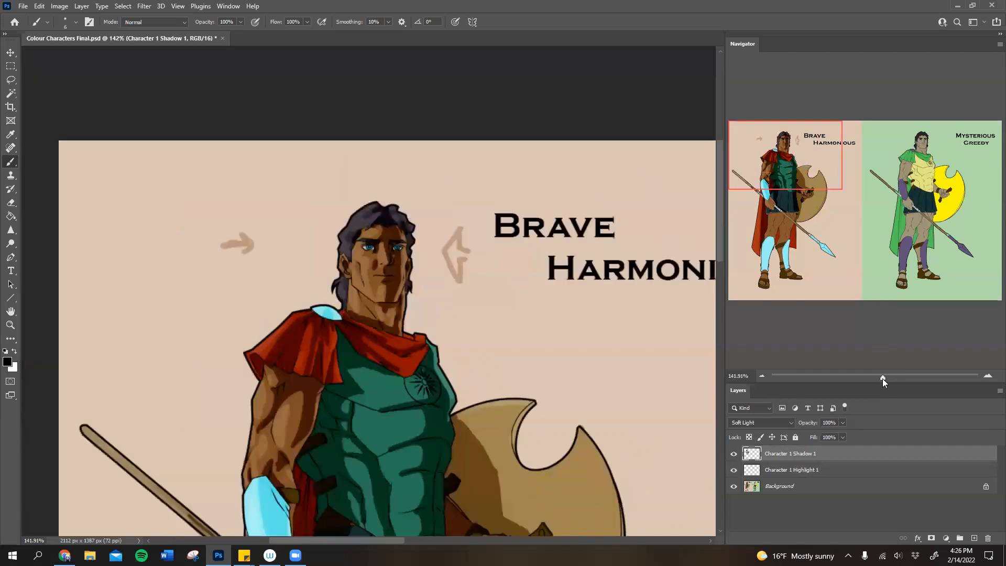
left_click(876, 380)
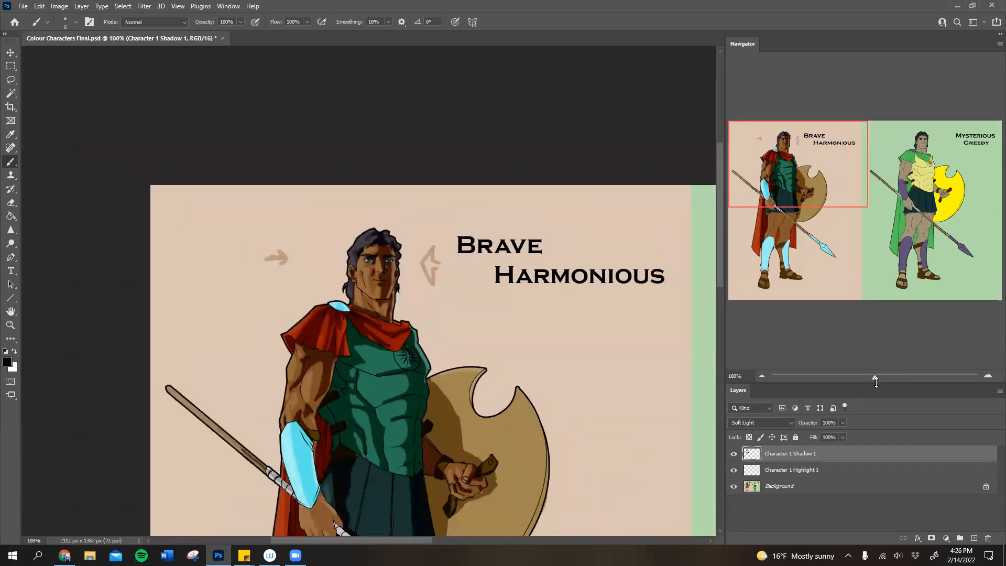
left_click(881, 374)
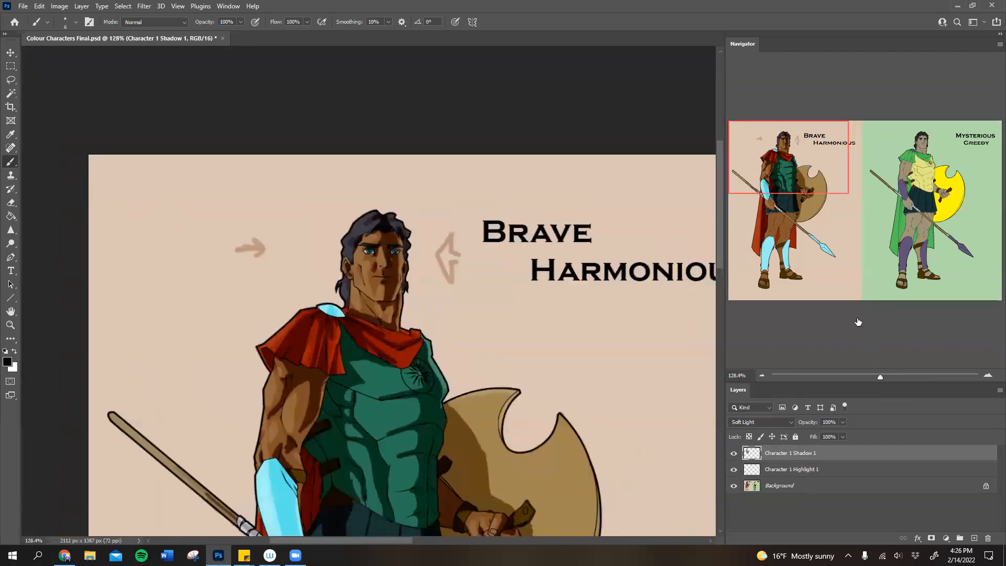
left_click(785, 177)
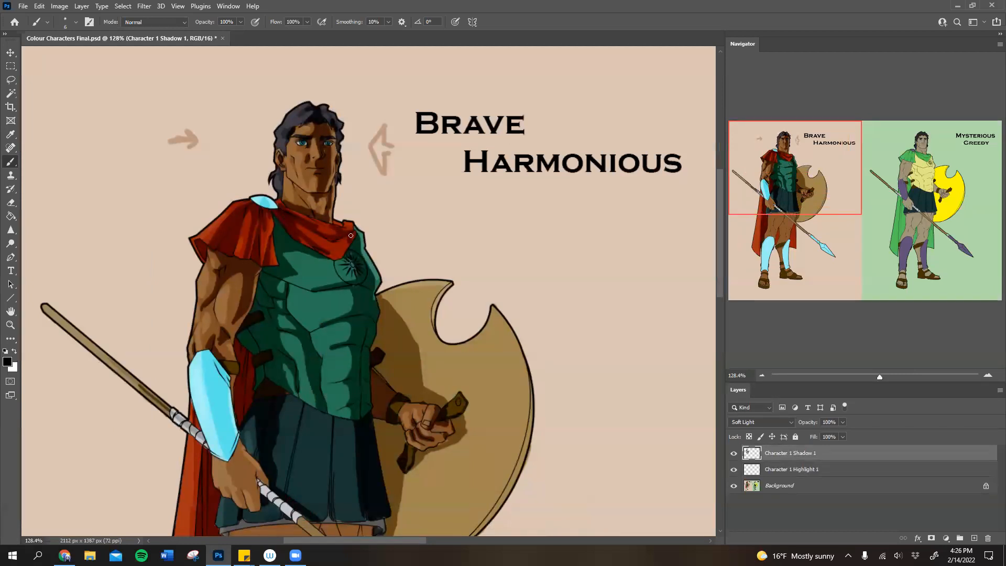
left_click_drag(355, 279, 351, 249)
left_click_drag(340, 259, 344, 249)
Step: Paint white highlights on the breastplate's chest and abdominal muscles, using the Character 1 Highlight 1 layer
key("x")
left_click(759, 464)
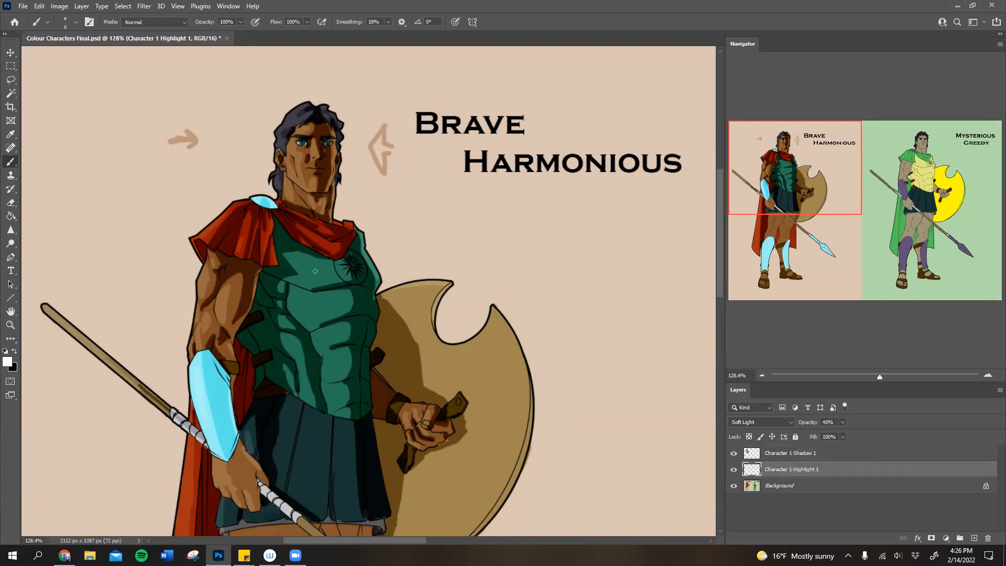
left_click_drag(319, 272, 331, 268)
left_click_drag(318, 314, 306, 295)
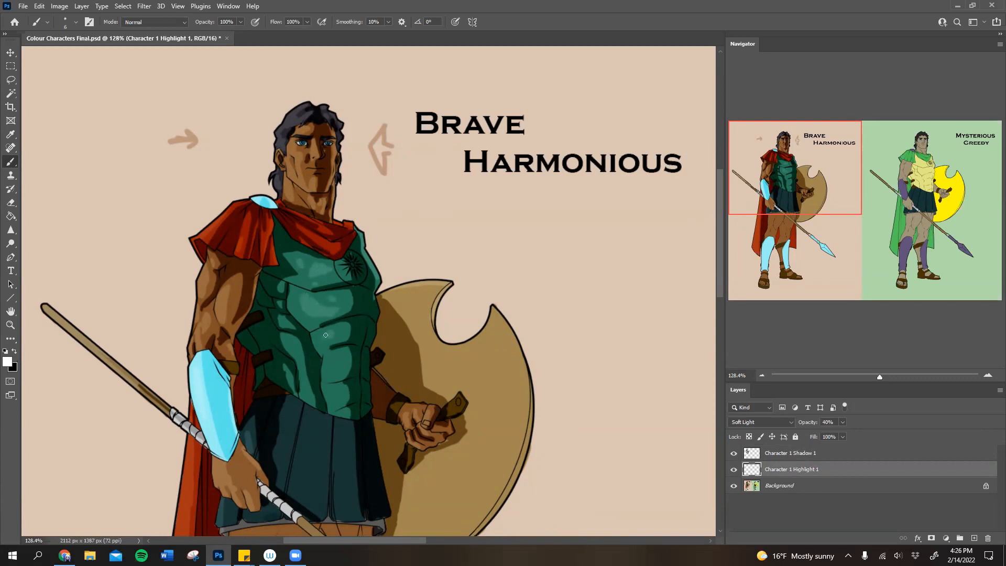
left_click_drag(334, 388, 333, 402)
left_click(734, 453)
left_click(734, 454)
Step: Erase parts of the shadow on the spear arm's forearm guard with a small eraser, using the Character 1 Shadow 1 layer
left_click(788, 453)
key("e")
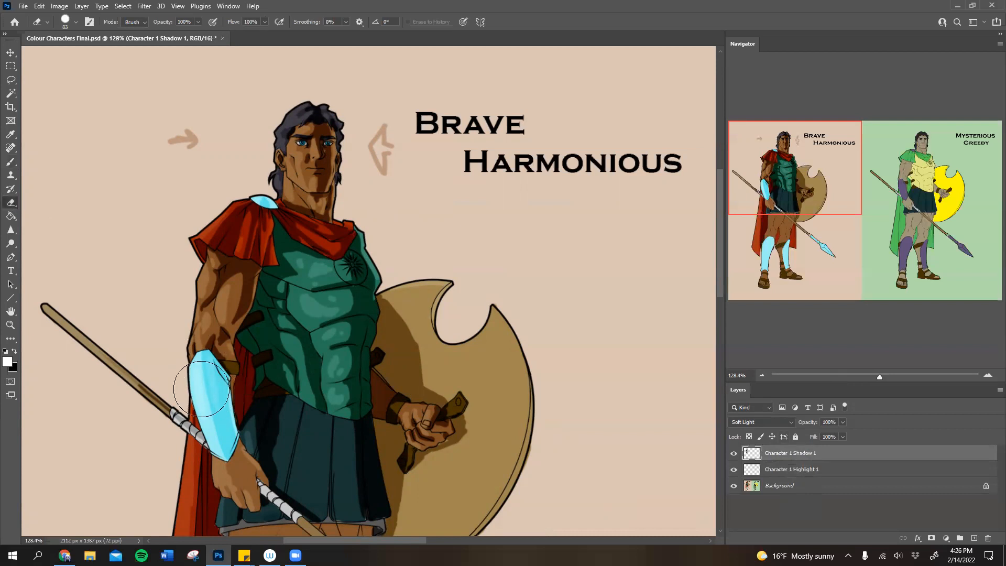
left_click_drag(212, 367, 219, 448)
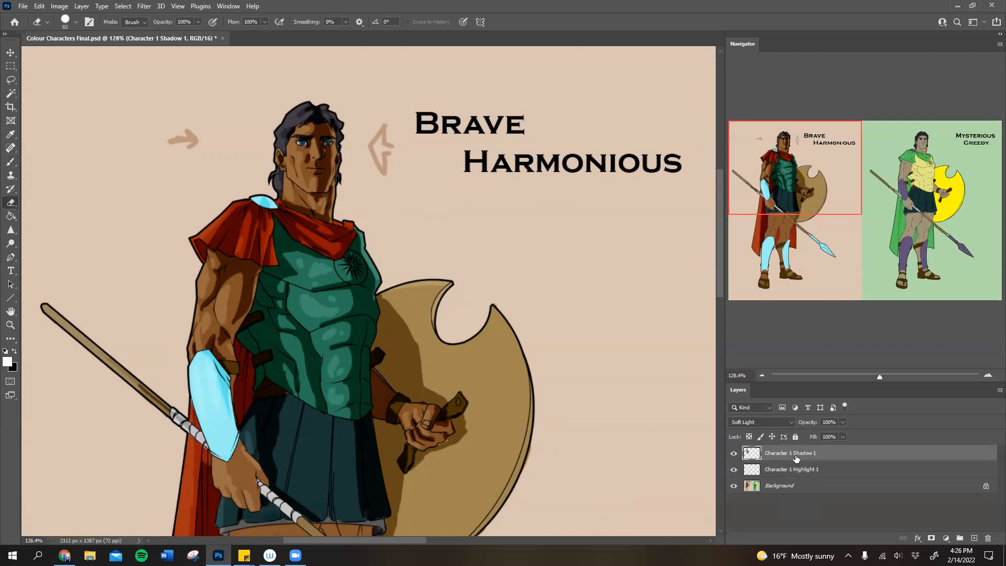
key("ctrl+z")
right_click(331, 360)
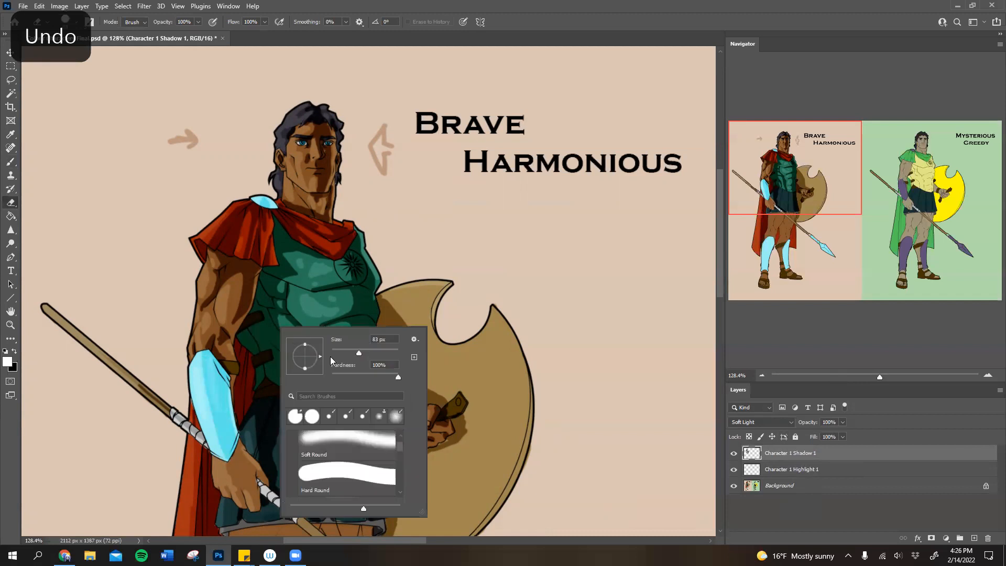
left_click(335, 353)
left_click(202, 367)
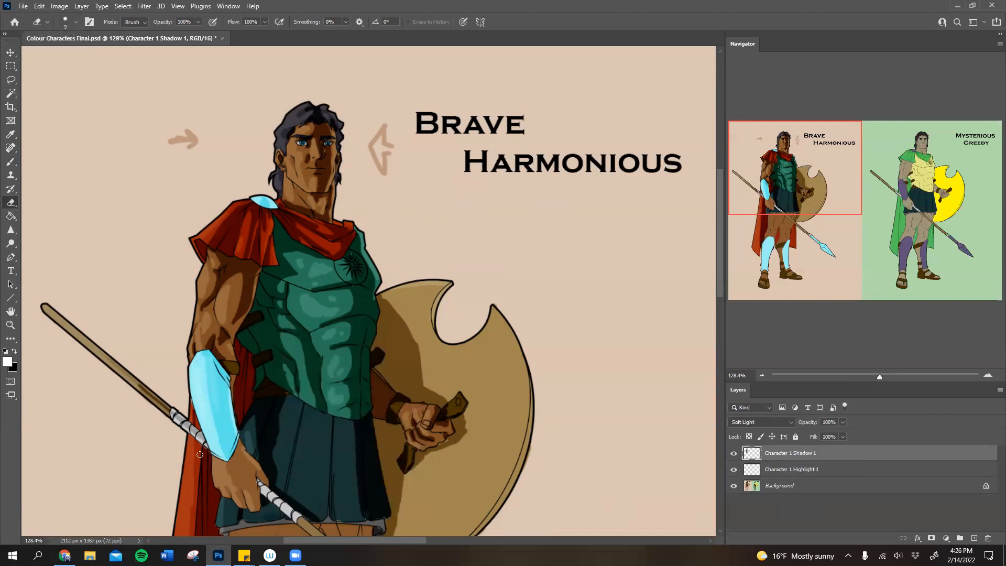
mouse_move(205, 408)
left_mouse_down()
mouse_move(205, 369)
mouse_move(223, 404)
left_mouse_up()
key("ctrl+z")
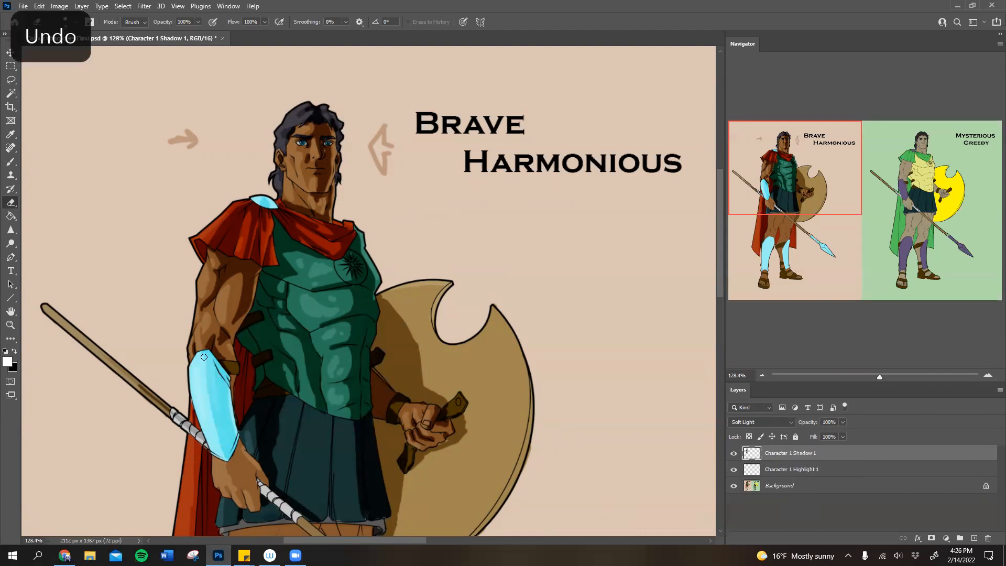
left_click_drag(213, 365, 220, 417)
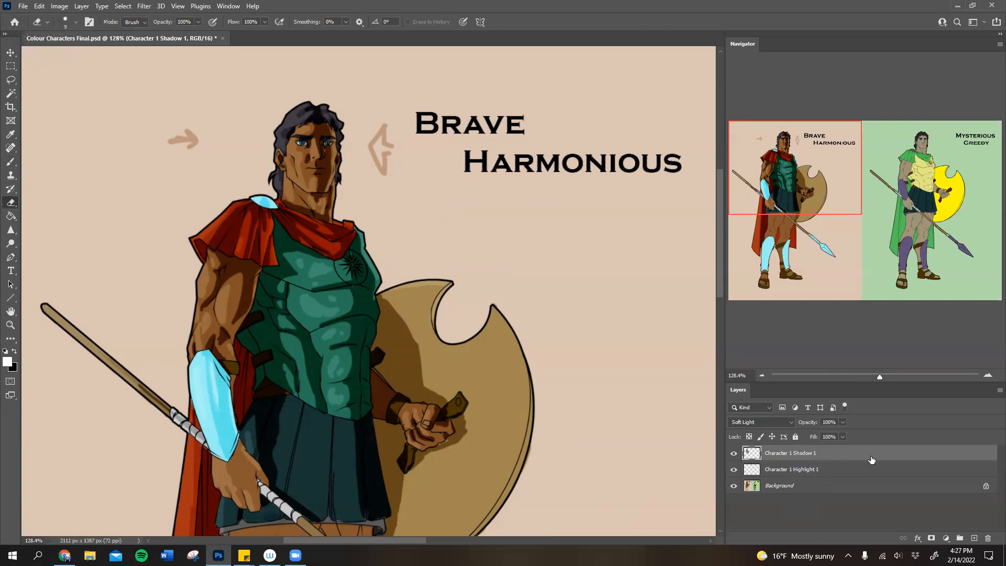
Step: Create a new layer named Character 1 Highlight 2 and place it directly below the Character 1 Shadow 1 layer
left_click(975, 537)
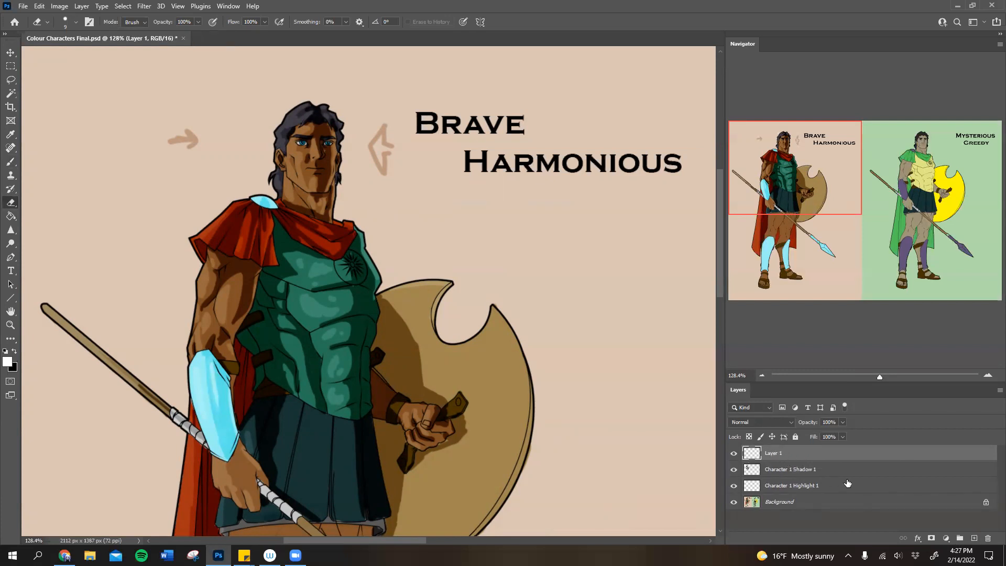
double_click(773, 453)
type("Character 1 Highlight 1")
double_click(819, 453)
type("2")
key("Return")
left_click_drag(813, 460, 814, 478)
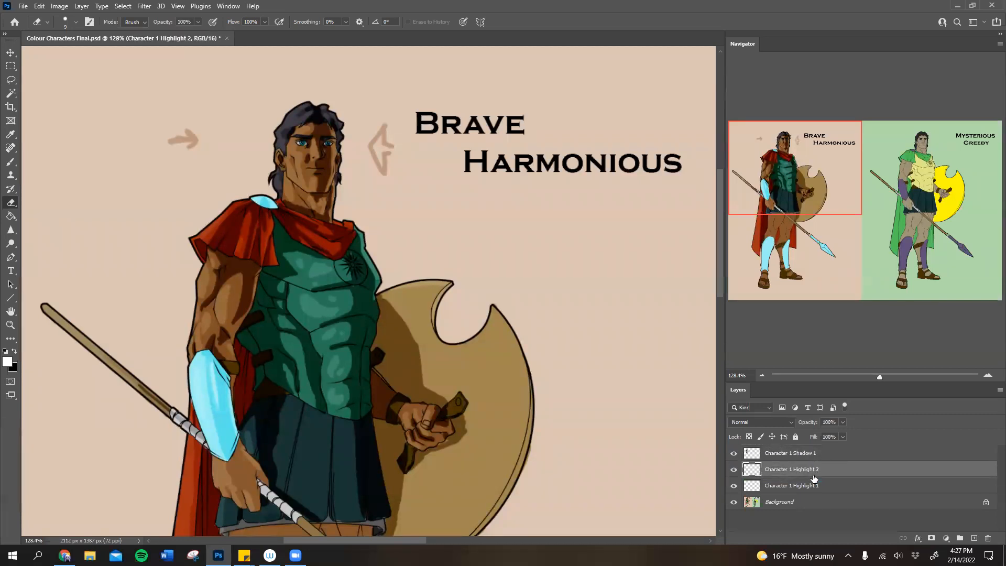
Step: Brush bright white glints onto the breastplate's chest, the shoulder clasp and the forearm guard on the Character 1 Highlight 2 layer
left_click(11, 161)
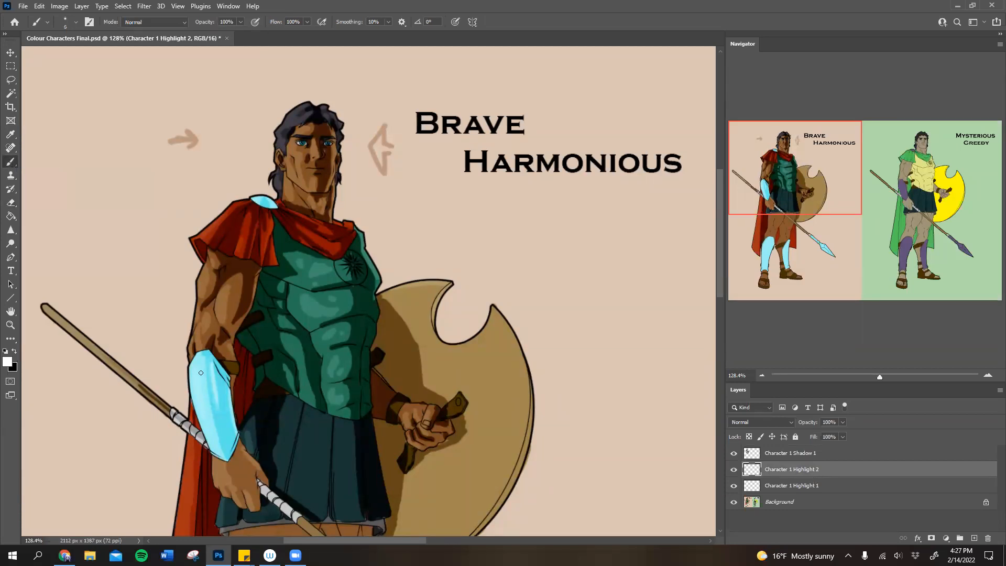
left_click_drag(306, 300, 317, 315)
left_click_drag(316, 271, 318, 264)
left_click_drag(256, 199, 261, 198)
mouse_move(196, 363)
left_mouse_down()
mouse_move(207, 425)
mouse_move(207, 385)
mouse_move(216, 378)
left_mouse_up()
left_click_drag(209, 434, 214, 443)
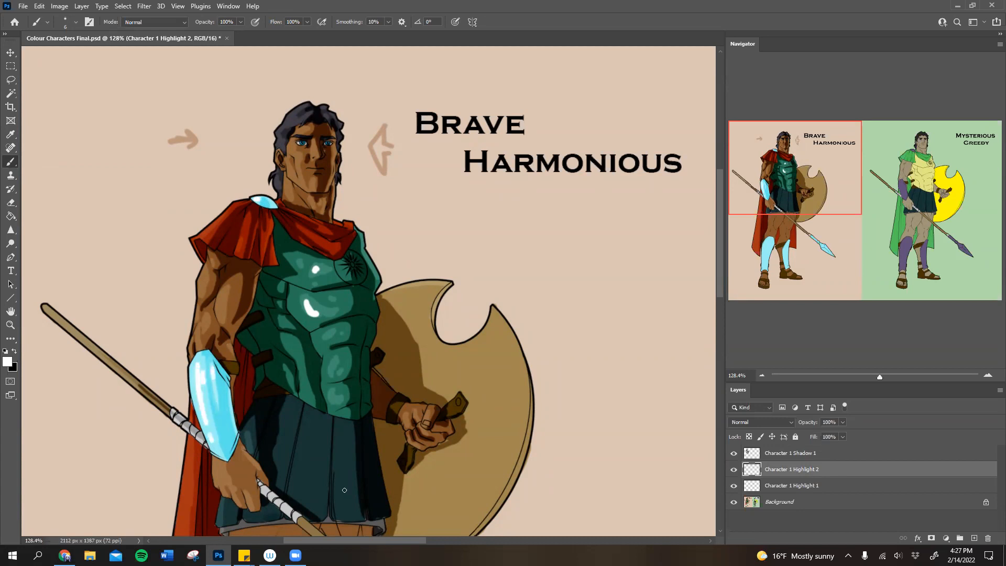
Step: Add white glints to the breastplate's abdominal muscles and shield-side edge, and more to the shoulder clasp
left_click_drag(331, 331, 326, 339)
left_click_drag(374, 267, 375, 271)
left_click_drag(255, 197, 264, 199)
left_click_drag(336, 360, 332, 376)
left_click(341, 371)
left_click_drag(328, 309, 331, 316)
left_click_drag(329, 390, 335, 402)
Step: Paint white glints on the spearhead and its metal socket, using the Character 1 Highlight 2 layer
left_click_drag(818, 195, 833, 249)
left_click(794, 488)
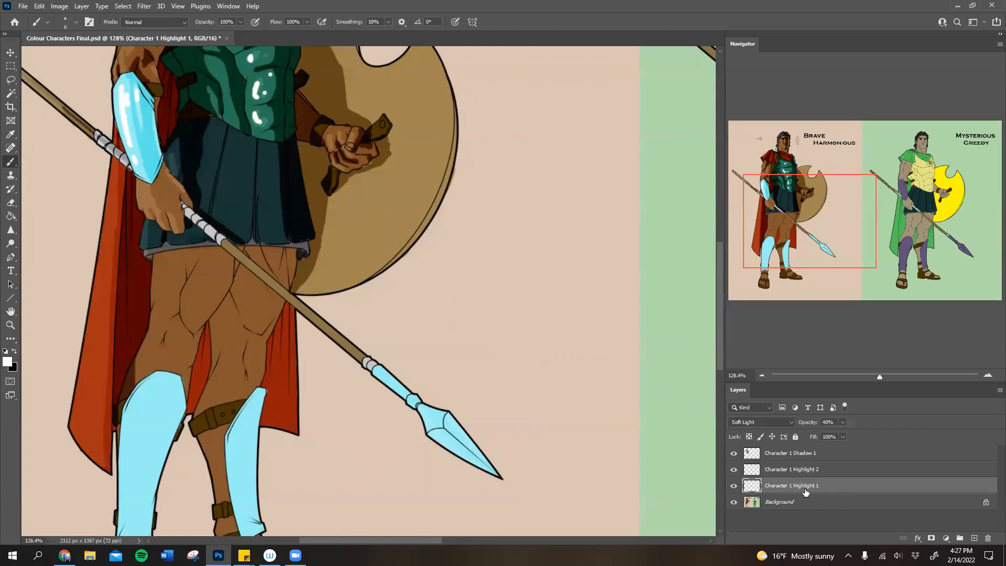
left_click(776, 470)
left_click_drag(379, 373, 400, 391)
mouse_move(455, 421)
left_mouse_down()
mouse_move(492, 473)
mouse_move(430, 433)
left_mouse_up()
Step: Set the Character 1 Highlight 2 layer to Soft Light blending at 66% opacity
left_click_drag(839, 217, 827, 199)
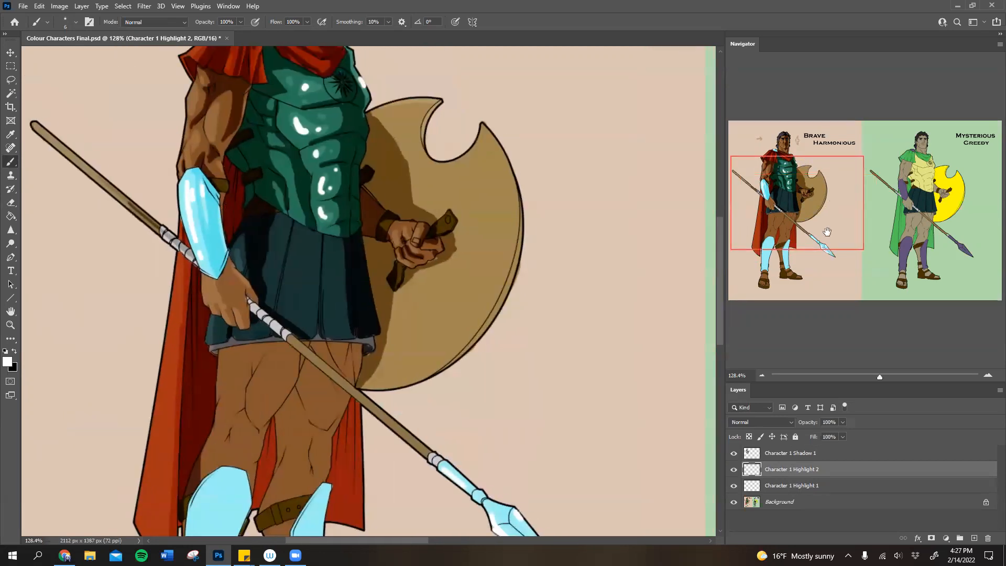
left_click(813, 486)
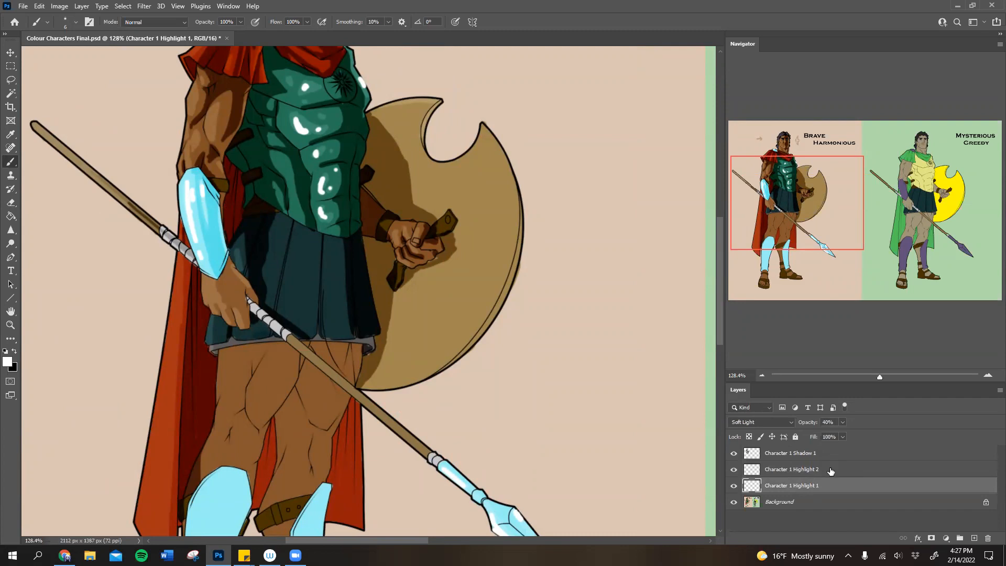
left_click(827, 471)
left_click(791, 422)
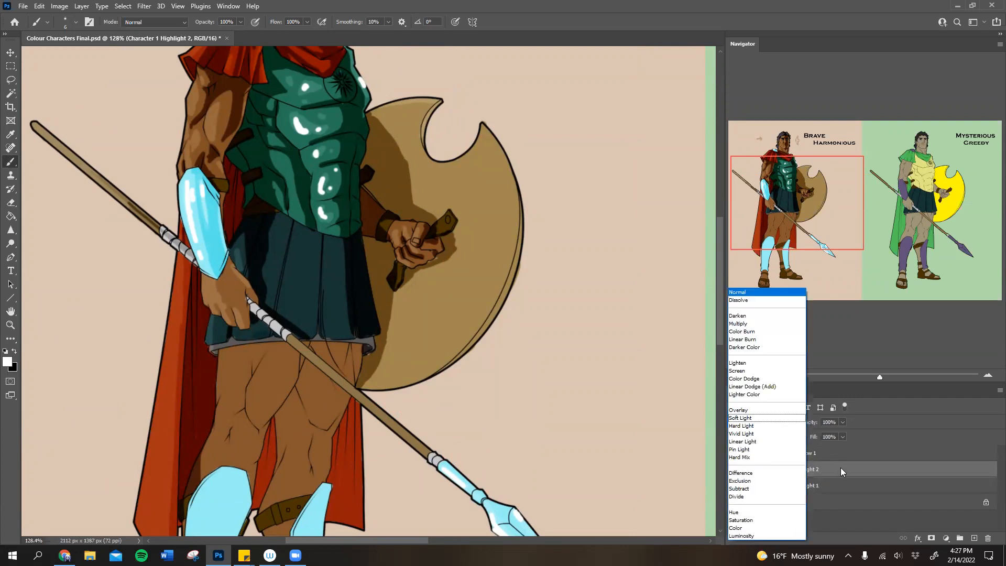
left_click(879, 428)
left_click(791, 422)
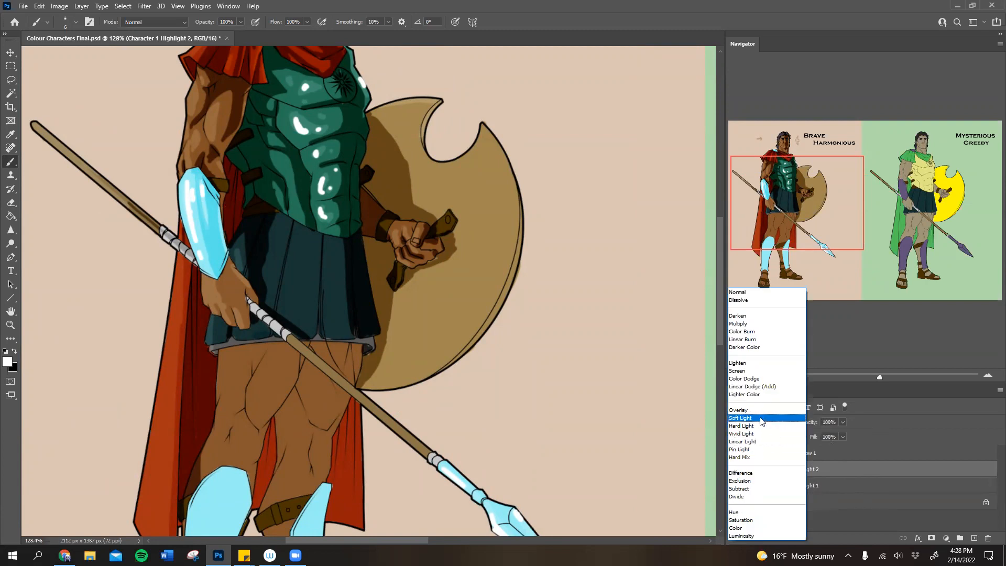
left_click(766, 418)
left_click_drag(806, 199, 804, 170)
left_click(843, 423)
left_click_drag(846, 434, 821, 437)
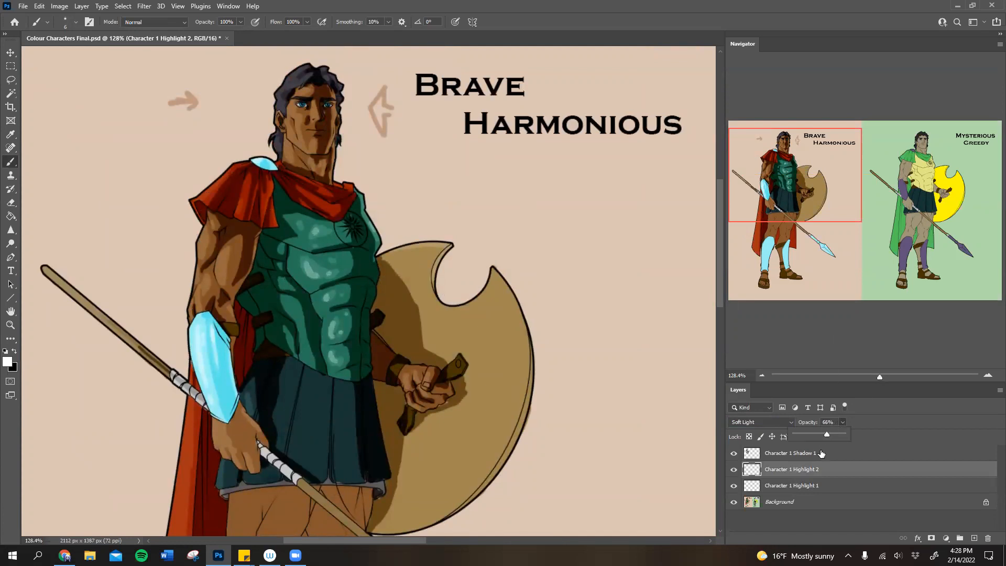
Step: Add white highlights to the breastplate, the spear shaft's blunt end and the cape's outer edge, using the Character 1 Highlight 2 layer
left_click(820, 453)
left_click_drag(880, 377, 872, 378)
left_click_drag(835, 191, 834, 201)
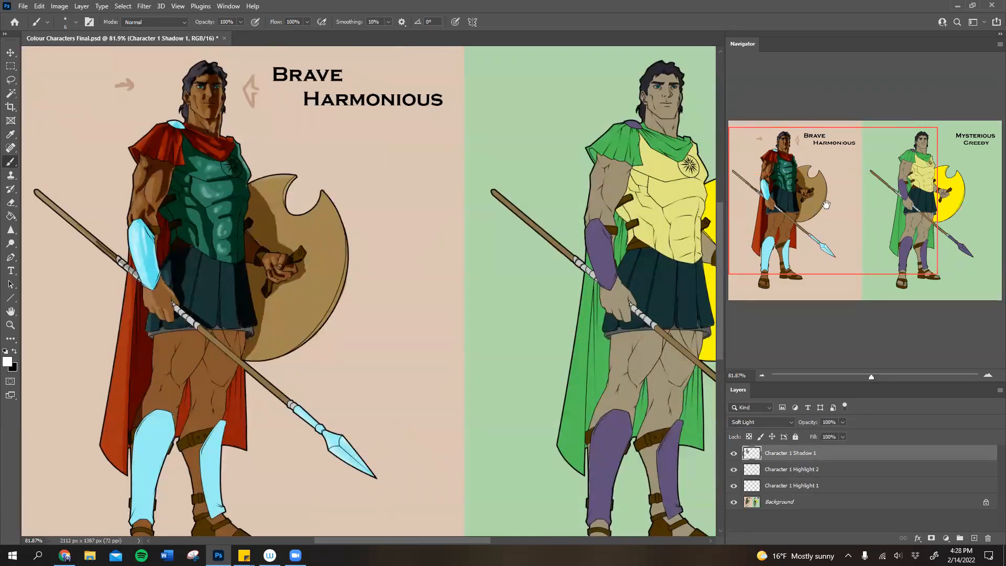
left_click(813, 486)
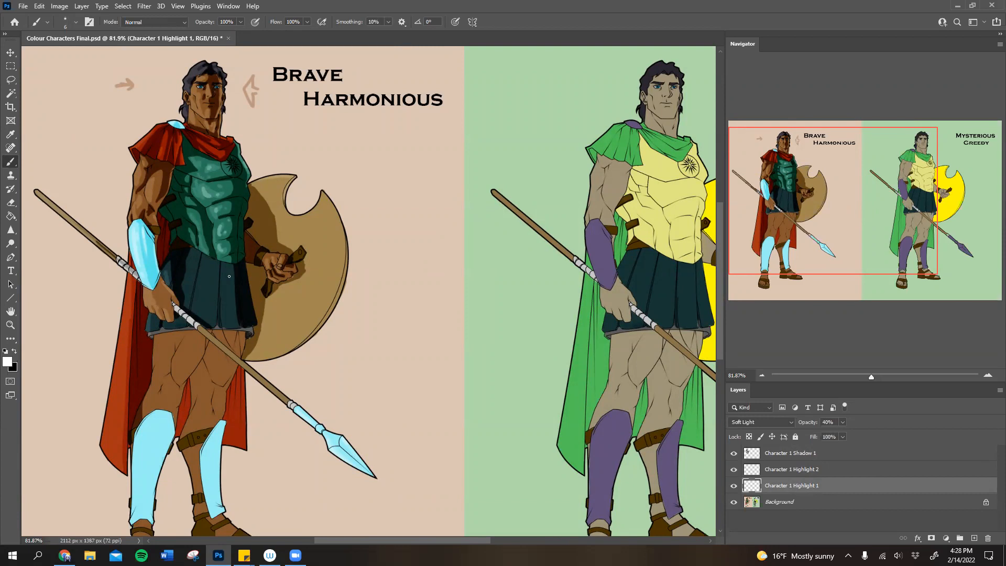
left_click(790, 470)
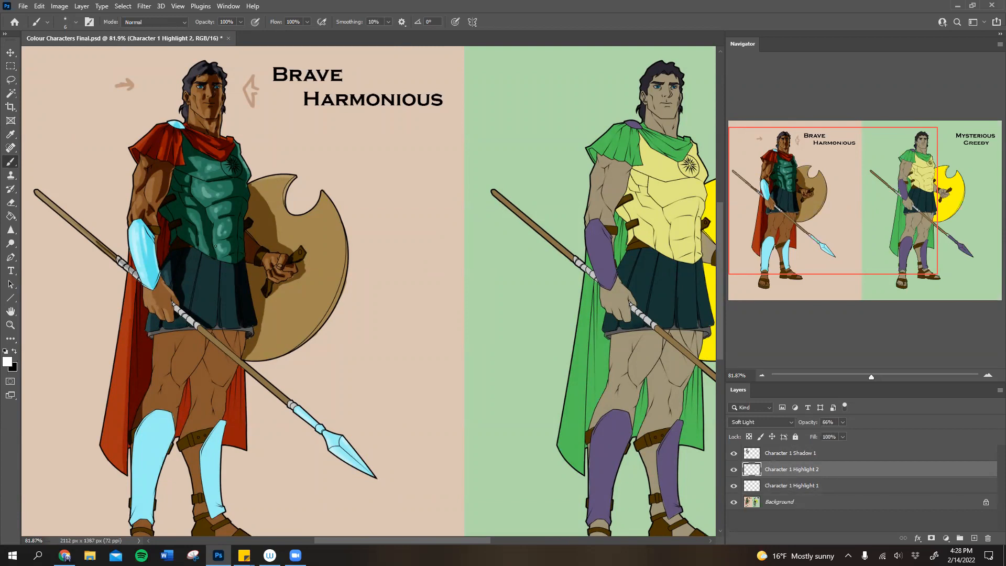
left_click_drag(203, 186, 203, 197)
left_click_drag(195, 162, 201, 165)
key("ctrl")
left_click_drag(39, 192, 52, 207)
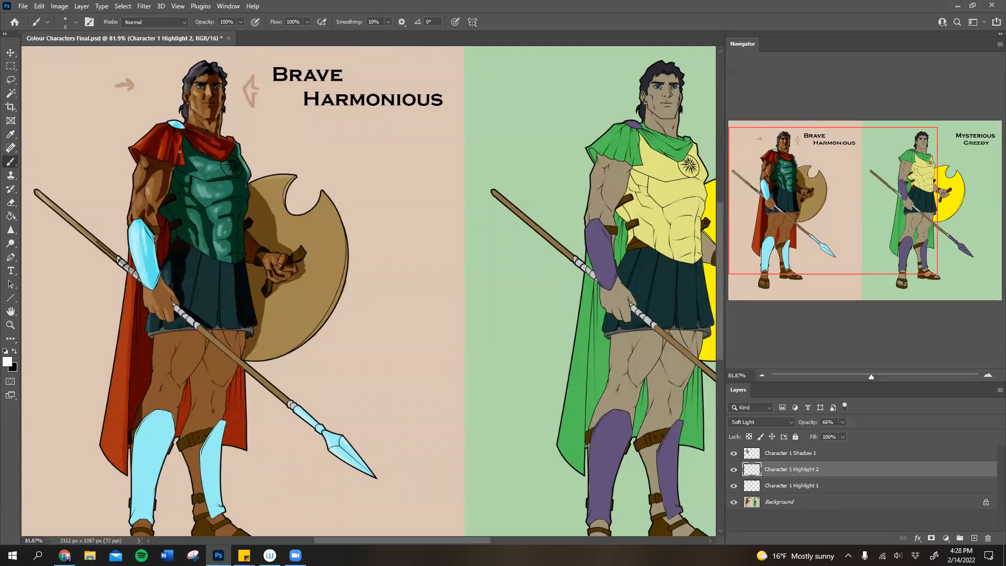
mouse_move(114, 361)
left_mouse_down()
mouse_move(109, 460)
mouse_move(104, 424)
left_mouse_up()
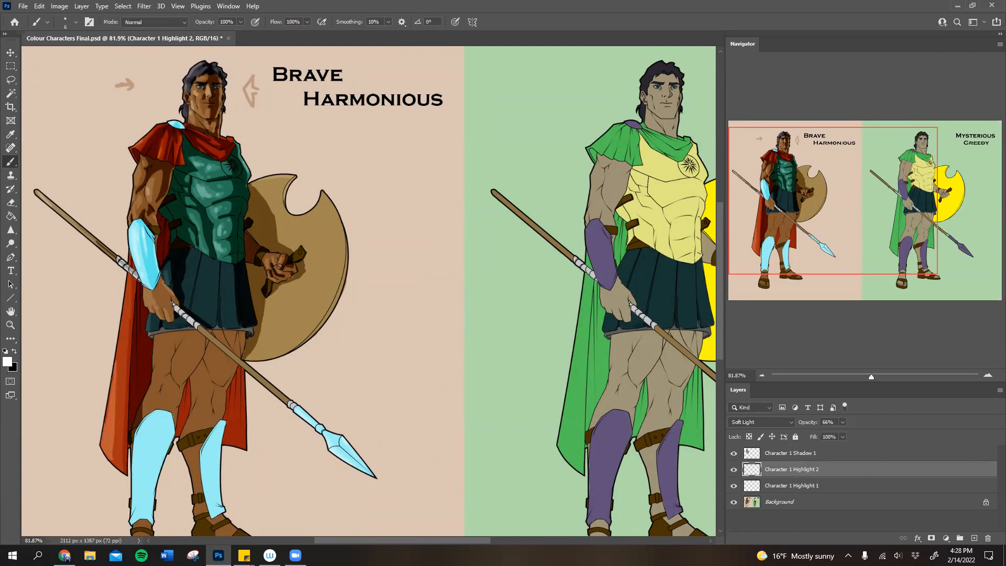
Step: Lower the Character 1 Highlight 2 layer's opacity to 42% and make Character 1 Highlight 1 the active layer
left_click(826, 485)
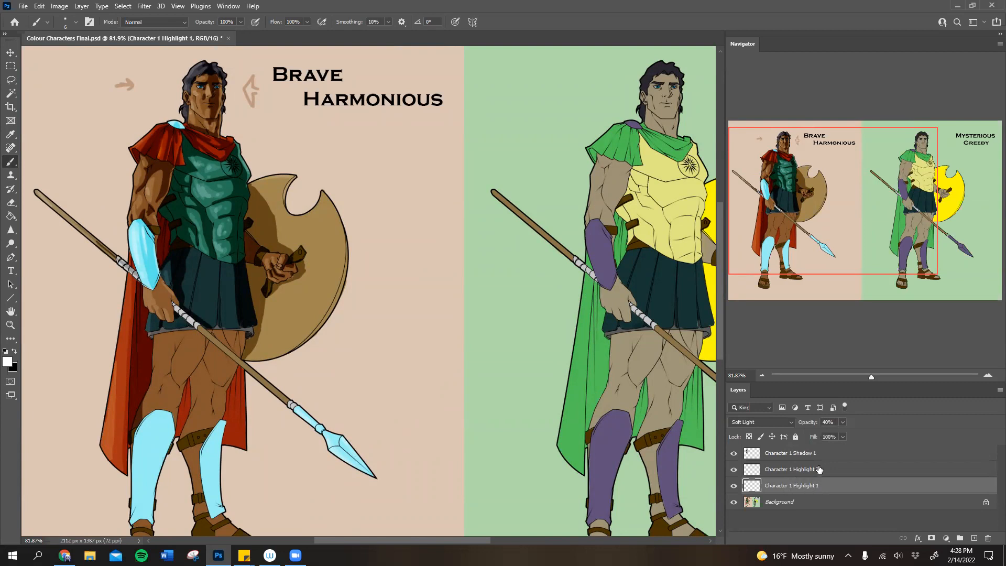
left_click(810, 469)
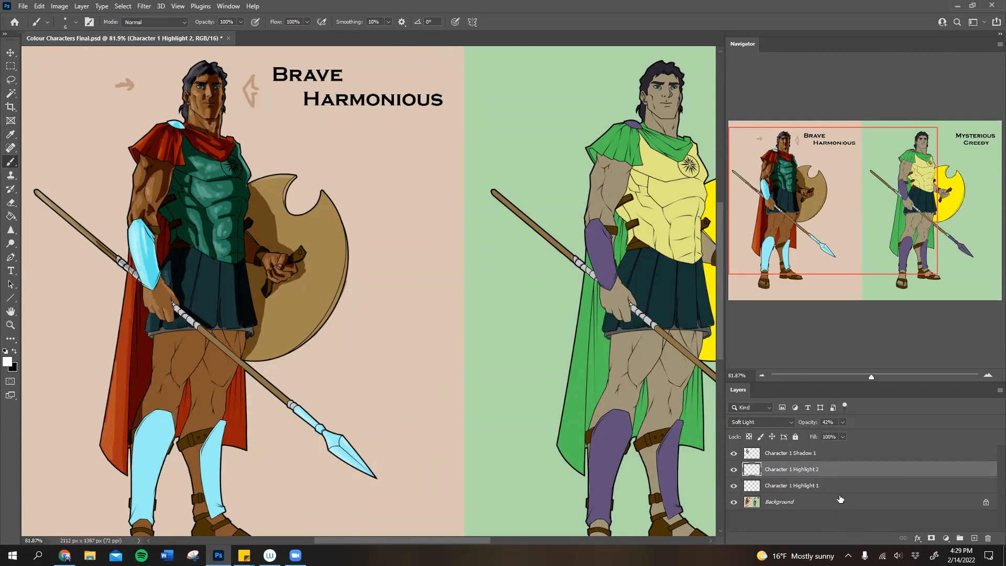
left_click(827, 486)
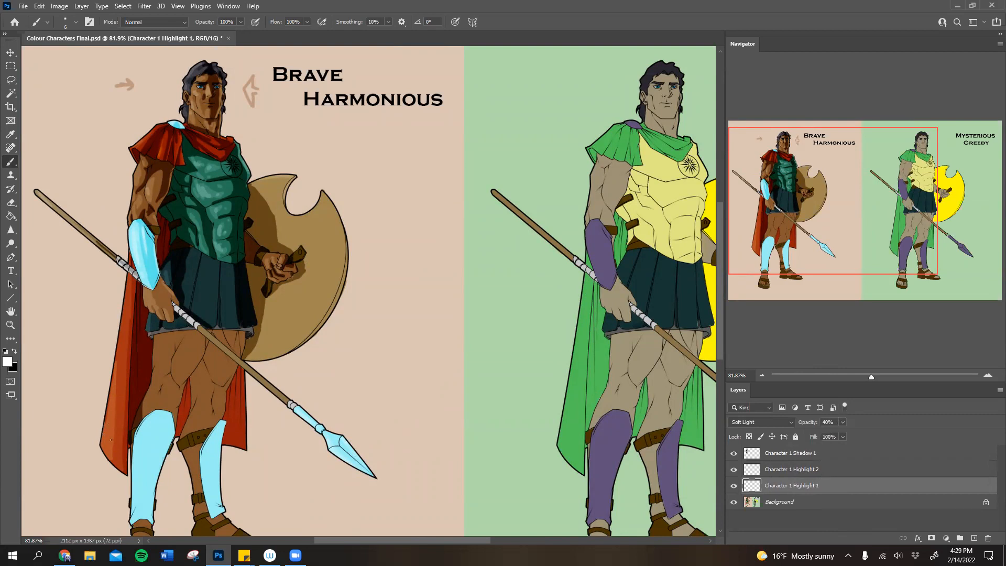
Step: Erase the highlight along the cape's outer edge on the Character 1 Highlight 2 layer
left_click(829, 470)
key("e")
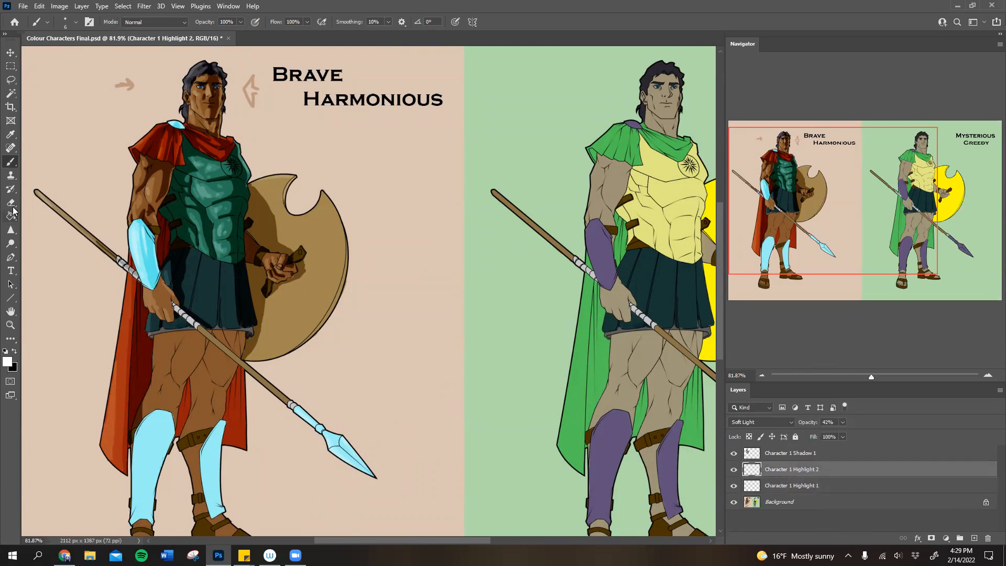
left_click_drag(114, 371, 110, 459)
left_click(829, 485)
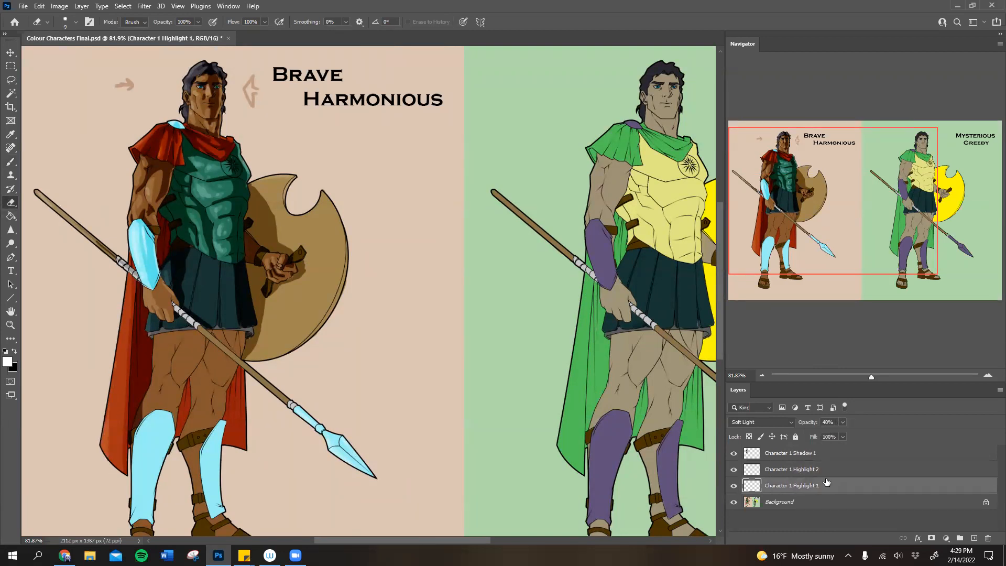
left_click(11, 162)
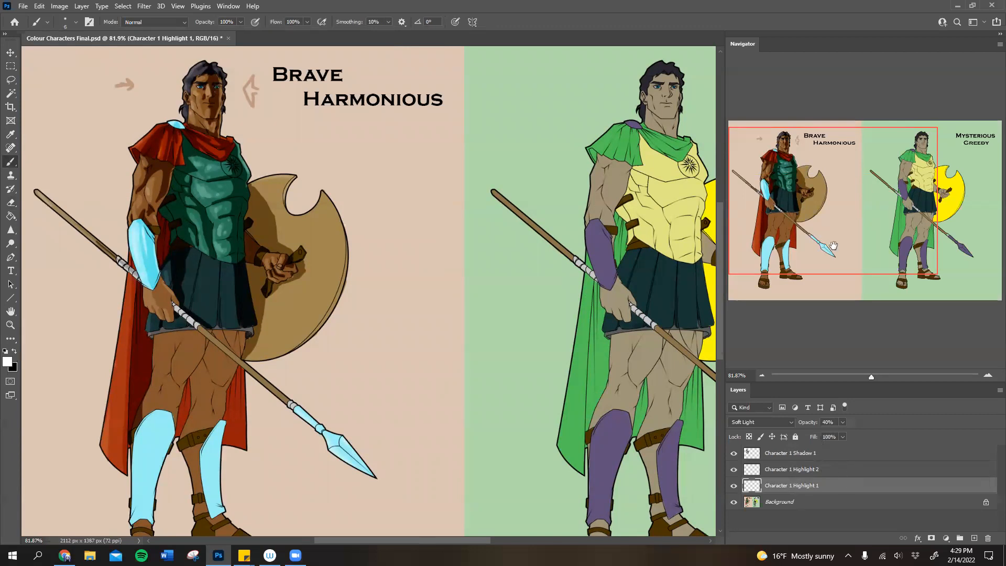
Step: Add a new layer above Character 1 Shadow 1 and name it Character 1 Shadow 2
mouse_move(808, 231)
left_mouse_down()
mouse_move(801, 225)
mouse_move(797, 238)
left_mouse_up()
left_click(802, 453)
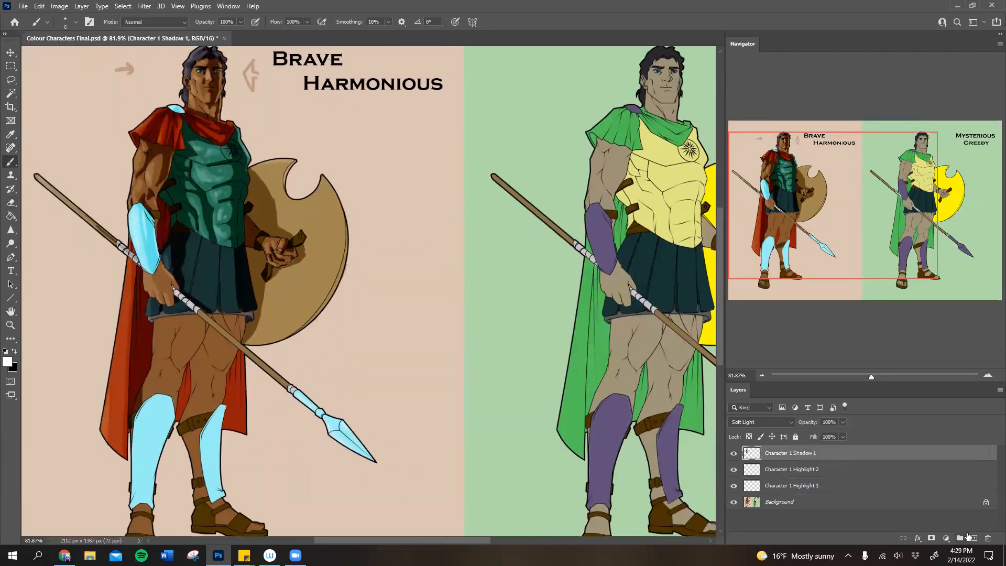
left_click(973, 538)
double_click(776, 452)
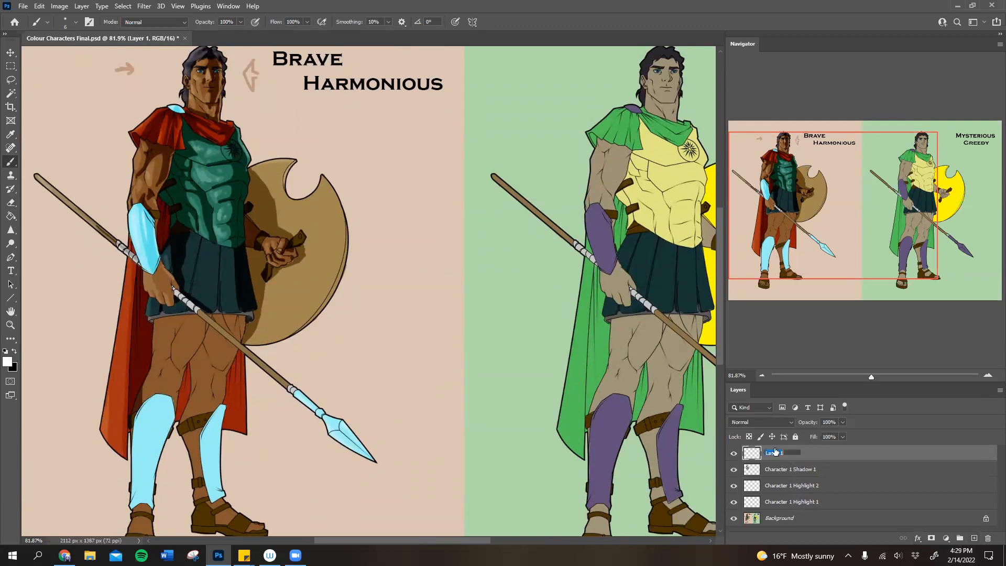
type("Character 1 Shadow 2")
key("Return")
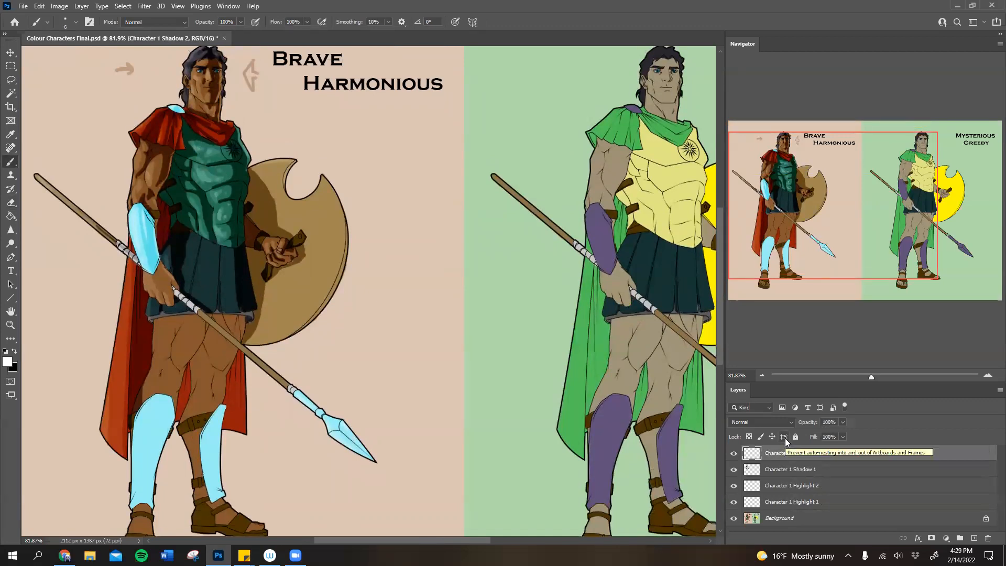
Step: Switch the painting colour to black and set the Character 1 Shadow 2 layer to Soft Light blending
left_click(14, 351)
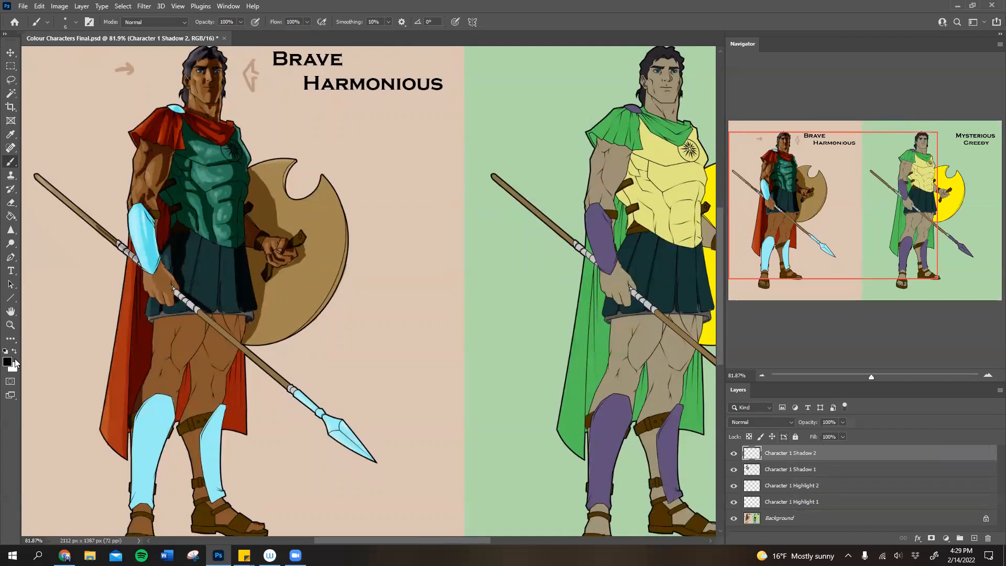
left_click(842, 422)
left_click_drag(819, 434, 818, 434)
left_click(761, 422)
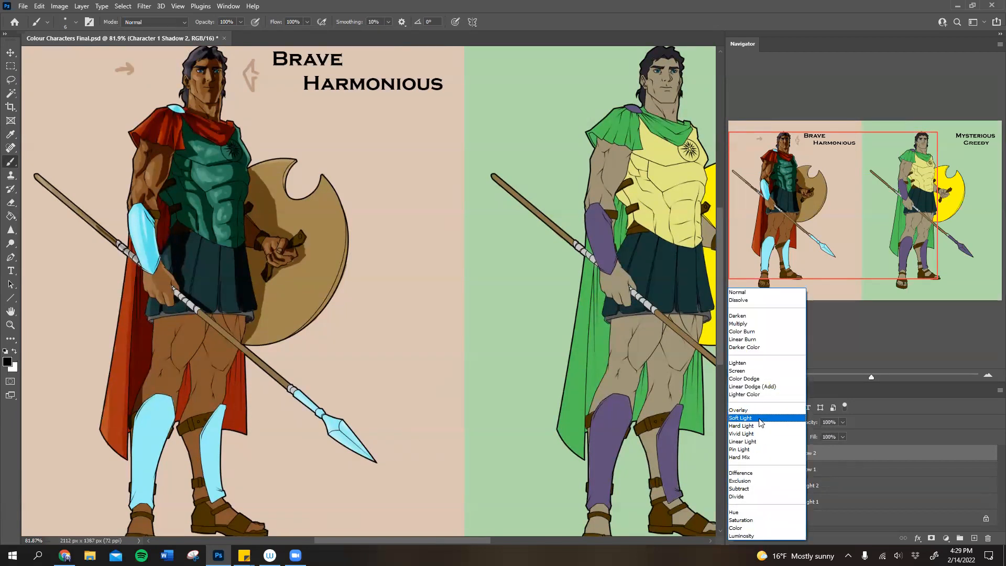
left_click(760, 419)
Step: Paint deeper black shadows between the spear arm and breastplate, covering the side straps and inner cape, on the Character 1 Shadow 2 layer
left_click(880, 377)
left_click_drag(799, 211, 769, 199)
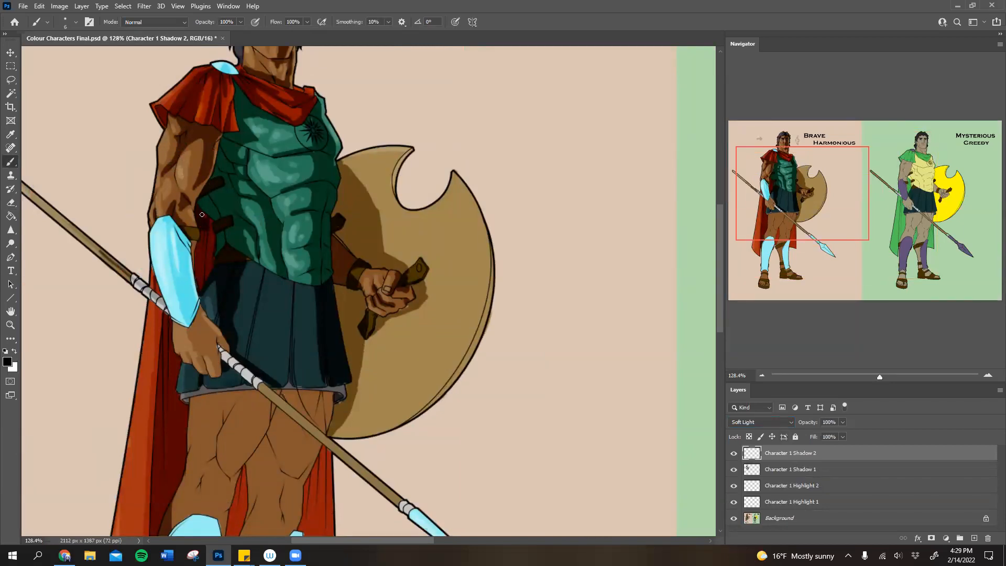
left_click_drag(208, 232, 199, 258)
mouse_move(196, 264)
left_mouse_down()
mouse_move(206, 283)
mouse_move(207, 252)
mouse_move(215, 261)
mouse_move(222, 234)
mouse_move(206, 196)
mouse_move(199, 208)
left_mouse_up()
mouse_move(216, 174)
left_mouse_down()
mouse_move(226, 135)
mouse_move(223, 147)
left_mouse_up()
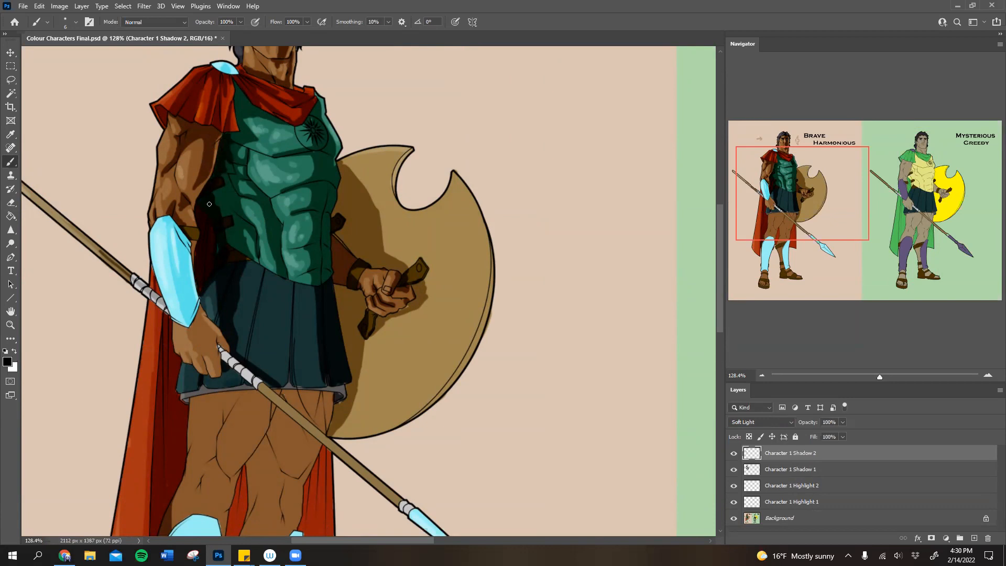
mouse_move(218, 186)
left_mouse_down()
mouse_move(214, 194)
mouse_move(255, 237)
left_mouse_up()
left_click_drag(227, 228, 239, 271)
Step: Deepen the shadows on the forearm guard, upper arm, shoulder cape and lower cape, and lower the Character 1 Shadow 2 layer's opacity to 47%
mouse_move(183, 263)
left_mouse_down()
mouse_move(192, 311)
mouse_move(189, 297)
left_mouse_up()
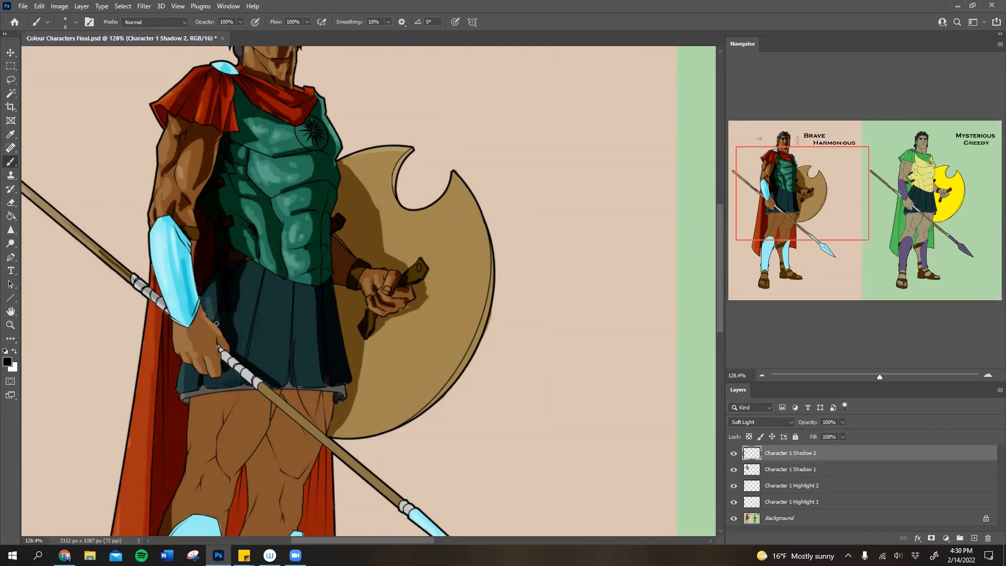
left_click_drag(182, 120, 214, 133)
mouse_move(193, 93)
left_mouse_down()
mouse_move(182, 115)
mouse_move(237, 106)
mouse_move(218, 119)
mouse_move(217, 100)
mouse_move(211, 128)
mouse_move(279, 89)
mouse_move(252, 110)
mouse_move(236, 109)
mouse_move(232, 81)
left_mouse_up()
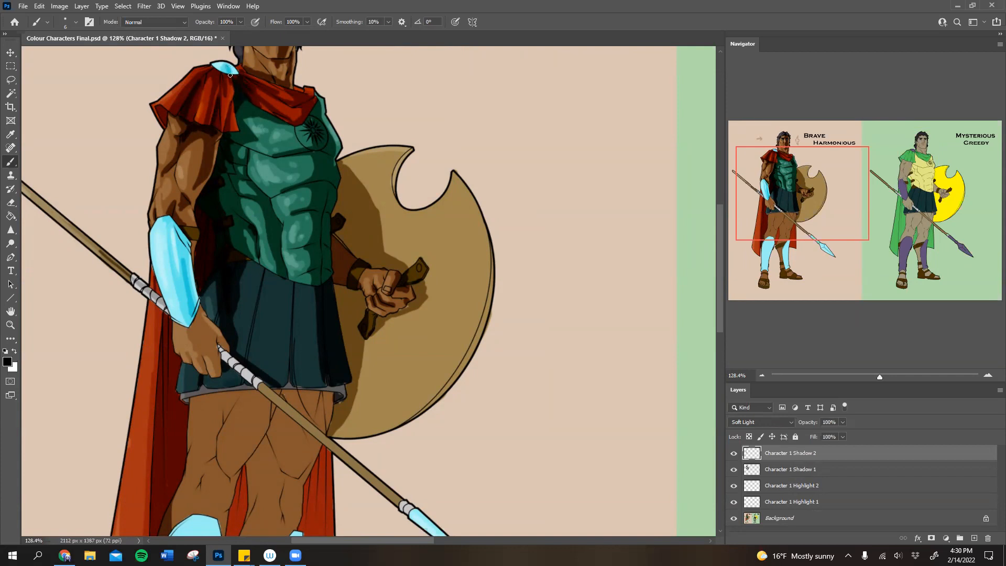
mouse_move(169, 324)
left_mouse_down()
mouse_move(168, 430)
mouse_move(164, 380)
mouse_move(155, 458)
mouse_move(163, 347)
mouse_move(177, 475)
mouse_move(187, 408)
mouse_move(183, 424)
mouse_move(179, 357)
left_mouse_up()
left_click(843, 422)
left_click_drag(826, 434, 823, 434)
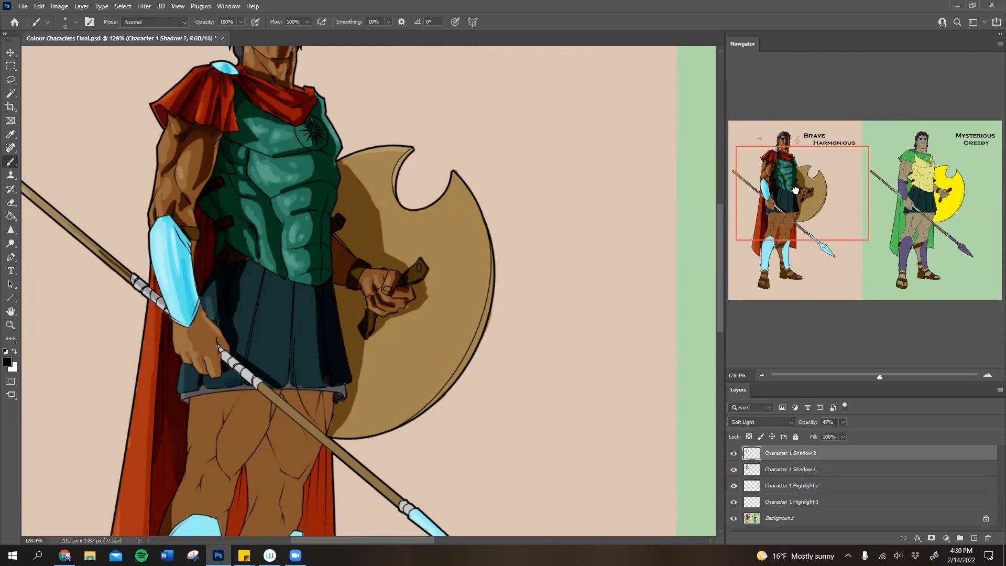
Step: Shade the shield arm on the Character 1 Shadow 2 layer and the skirt's waistline on the Character 1 Shadow 1 layer
left_click_drag(791, 180, 785, 159)
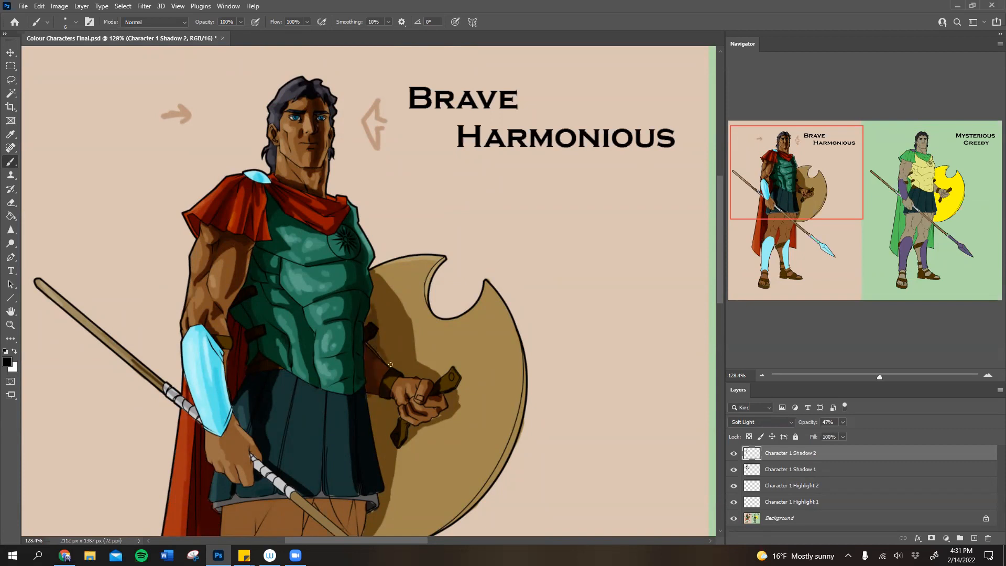
mouse_move(387, 399)
left_mouse_down()
mouse_move(378, 417)
mouse_move(374, 404)
left_mouse_up()
key("alt+bracketleft")
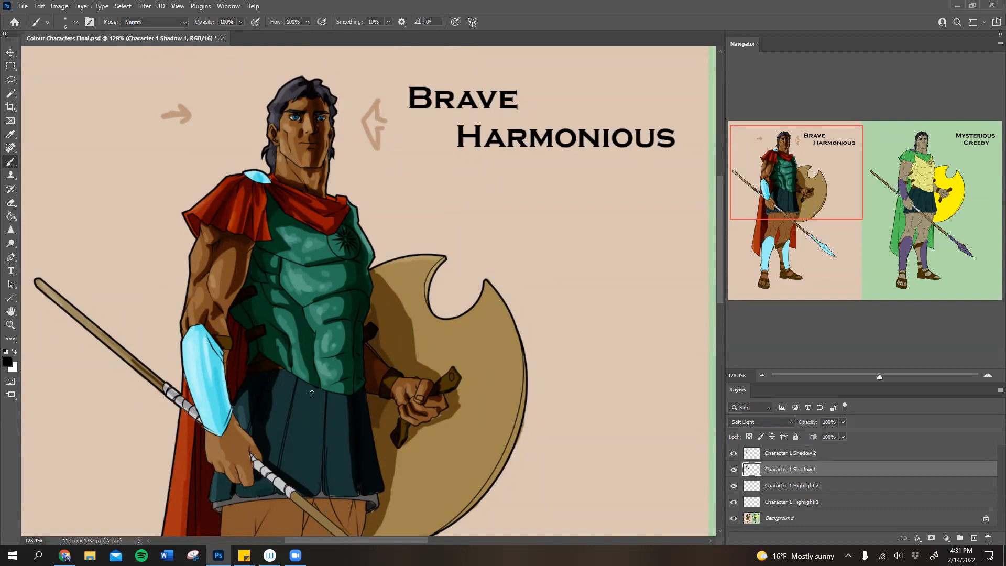
mouse_move(300, 380)
left_mouse_down()
mouse_move(343, 402)
mouse_move(337, 396)
left_mouse_up()
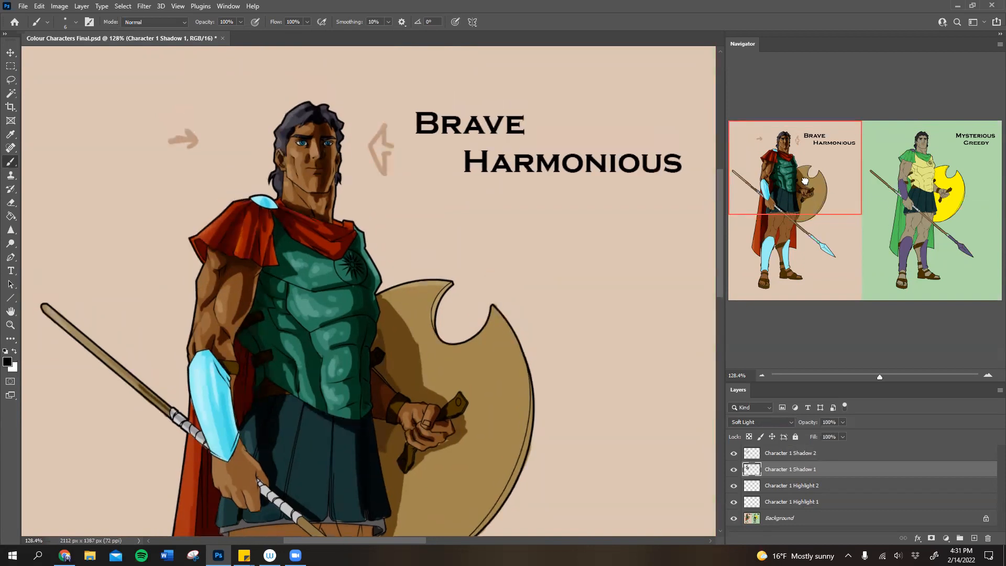
Step: Write "3D" with a right-pointing arrow beneath it on the backdrop beside the cape, using the Character 1 Shadow 1 layer
left_click_drag(805, 189, 799, 231)
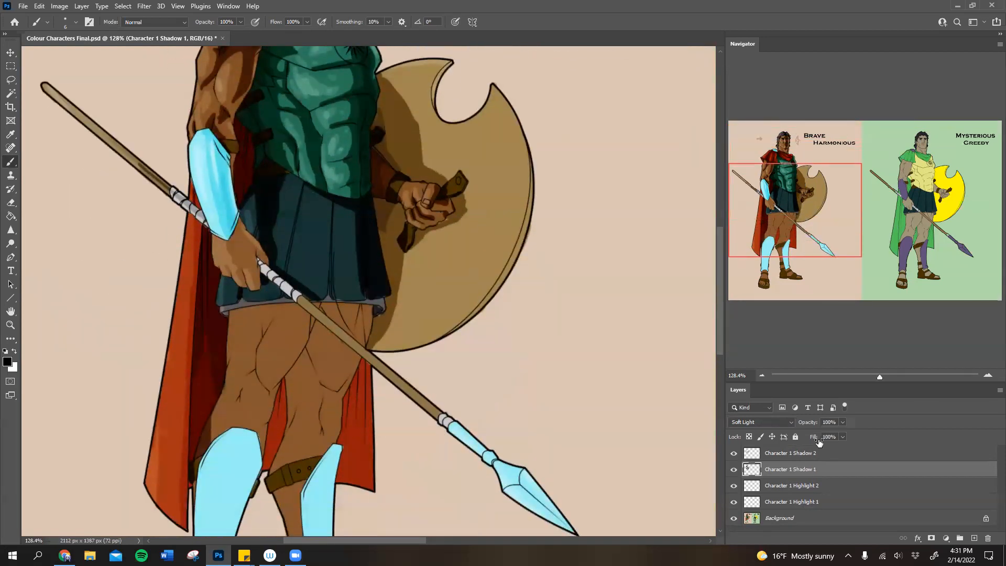
mouse_move(791, 208)
left_mouse_down()
mouse_move(786, 191)
mouse_move(781, 238)
left_mouse_up()
left_click(810, 455)
left_click(810, 466)
mouse_move(50, 235)
left_mouse_down()
mouse_move(63, 231)
mouse_move(49, 268)
left_mouse_up()
mouse_move(72, 230)
left_mouse_down()
mouse_move(52, 268)
mouse_move(77, 259)
left_mouse_up()
left_click_drag(69, 230, 75, 262)
mouse_move(40, 308)
left_mouse_down()
mouse_move(87, 296)
mouse_move(74, 315)
left_mouse_up()
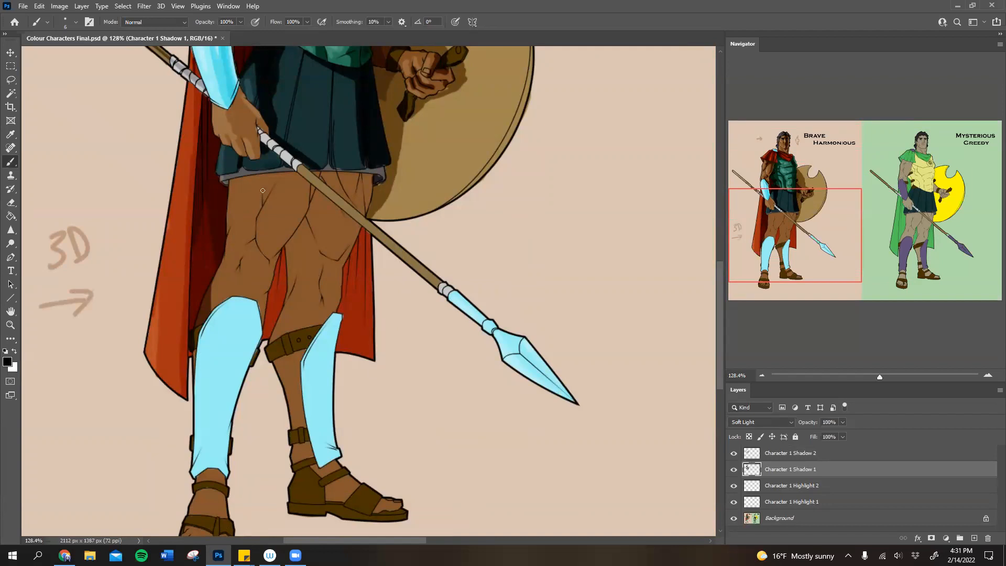
Step: Paint black shadows on the warrior's right thigh, under the skirt hem and around the knee, on the Character 1 Shadow 1 layer
mouse_move(248, 241)
left_mouse_down()
mouse_move(257, 194)
mouse_move(248, 244)
left_mouse_up()
left_click_drag(283, 184, 268, 250)
mouse_move(293, 214)
left_mouse_down()
mouse_move(271, 254)
mouse_move(308, 184)
mouse_move(283, 176)
mouse_move(285, 208)
mouse_move(296, 180)
mouse_move(298, 192)
mouse_move(288, 215)
mouse_move(315, 171)
mouse_move(274, 243)
left_mouse_up()
mouse_move(230, 182)
left_mouse_down()
mouse_move(280, 190)
mouse_move(277, 175)
mouse_move(239, 178)
mouse_move(278, 185)
mouse_move(278, 174)
left_mouse_up()
mouse_move(253, 281)
left_mouse_down()
mouse_move(257, 247)
mouse_move(266, 278)
mouse_move(262, 287)
mouse_move(260, 272)
mouse_move(249, 283)
mouse_move(249, 295)
mouse_move(261, 292)
mouse_move(260, 308)
mouse_move(248, 295)
mouse_move(267, 311)
mouse_move(322, 239)
mouse_move(267, 308)
mouse_move(284, 279)
mouse_move(268, 302)
mouse_move(283, 273)
left_mouse_up()
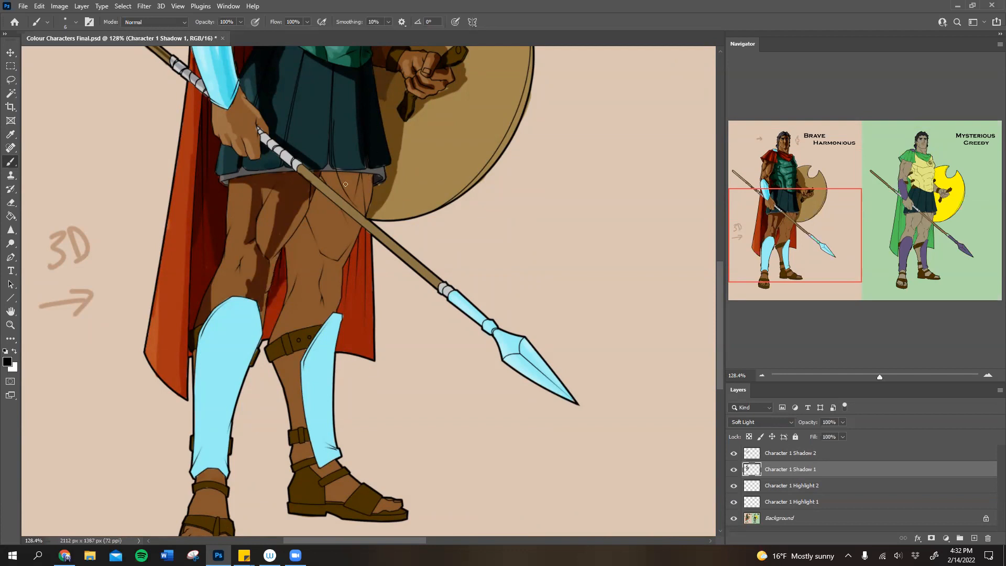
mouse_move(263, 276)
left_mouse_down()
mouse_move(247, 283)
mouse_move(238, 260)
mouse_move(233, 275)
left_mouse_up()
Step: Paint shadows on the warrior's left thigh and knee, undoing the strokes that run over the greave
mouse_move(287, 277)
left_mouse_down()
mouse_move(298, 248)
mouse_move(293, 313)
mouse_move(296, 249)
mouse_move(290, 300)
mouse_move(302, 282)
mouse_move(308, 292)
mouse_move(310, 264)
mouse_move(333, 254)
mouse_move(312, 310)
mouse_move(308, 401)
left_mouse_up()
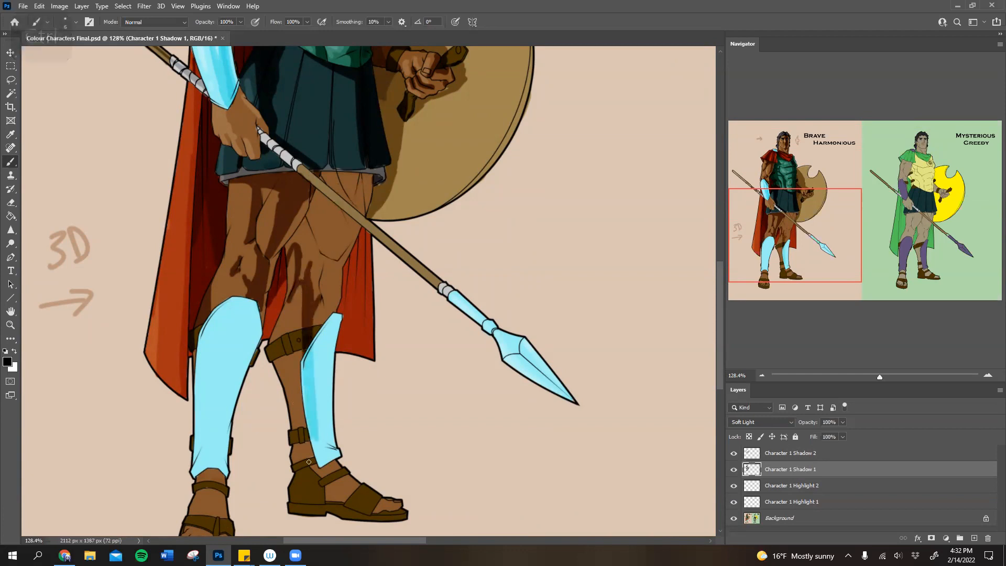
key("ctrl+z")
key("ctrl+z")
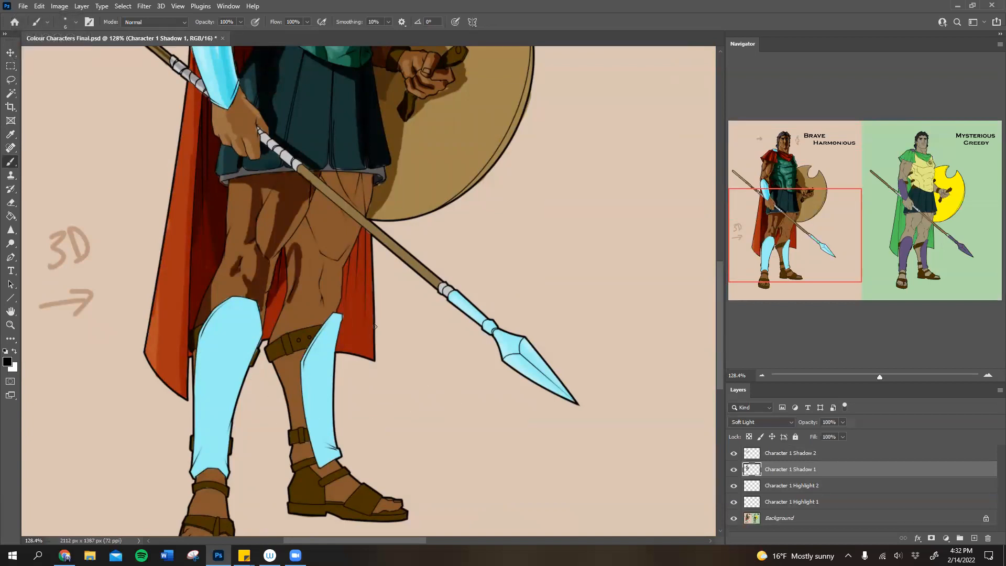
mouse_move(323, 198)
left_mouse_down()
mouse_move(317, 245)
mouse_move(301, 264)
mouse_move(302, 239)
mouse_move(286, 253)
mouse_move(316, 202)
mouse_move(308, 246)
mouse_move(314, 200)
mouse_move(323, 196)
mouse_move(316, 222)
mouse_move(331, 182)
mouse_move(318, 175)
mouse_move(339, 189)
mouse_move(357, 177)
mouse_move(326, 173)
mouse_move(340, 183)
mouse_move(347, 174)
mouse_move(345, 190)
mouse_move(366, 176)
mouse_move(372, 206)
mouse_move(359, 173)
left_mouse_up()
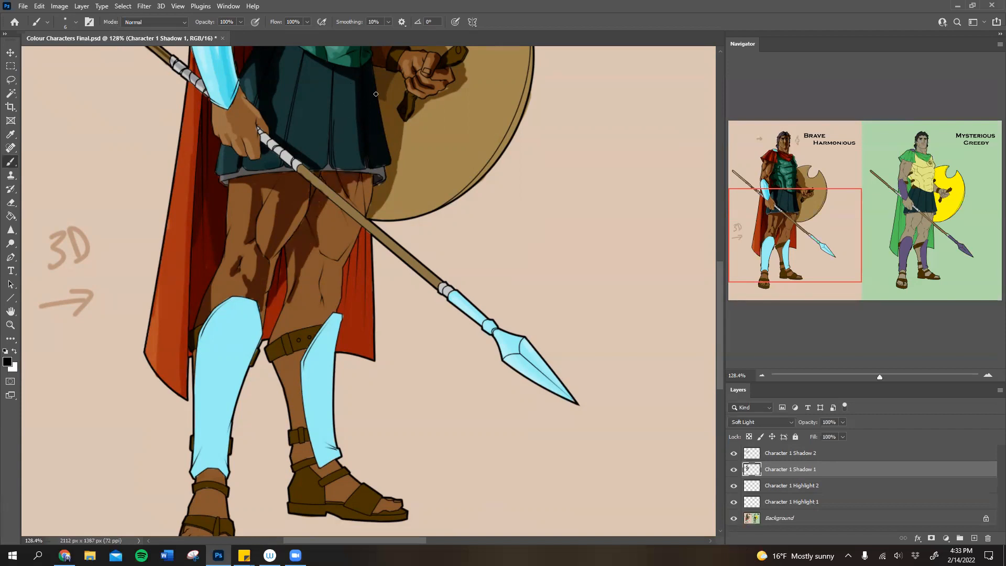
left_click_drag(320, 275, 321, 303)
Step: Shade the knee strap, calf and ankle of the warrior's left leg beside the greave
left_click_drag(282, 360, 305, 351)
left_click_drag(300, 388, 303, 420)
left_click_drag(295, 357, 301, 380)
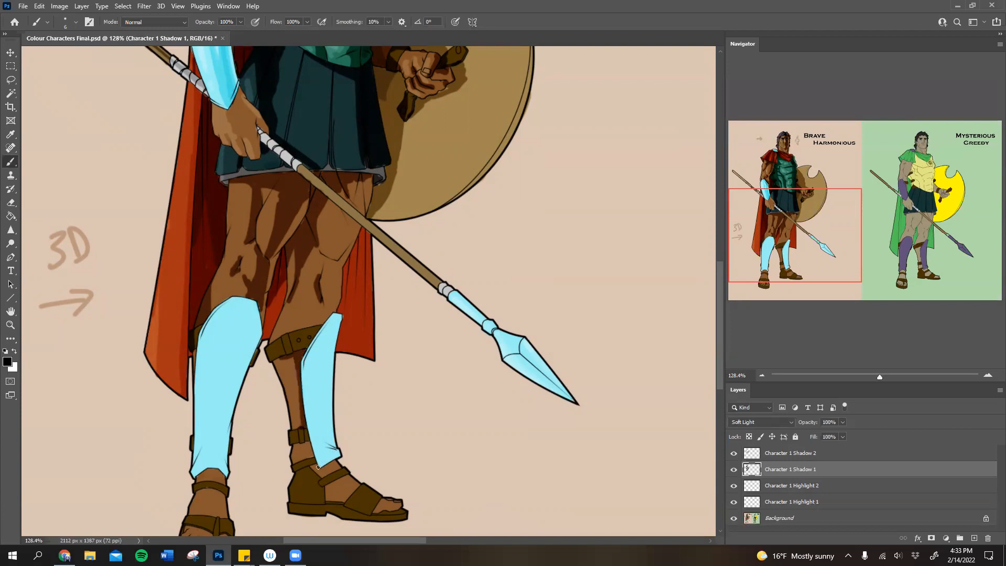
mouse_move(300, 444)
left_mouse_down()
mouse_move(312, 455)
mouse_move(303, 470)
mouse_move(320, 466)
left_mouse_up()
Step: Add black shadows to both feet, around the toes, ankles and sandal straps, on the Character 1 Shadow 1 layer
scroll(328, 392, "down", 3)
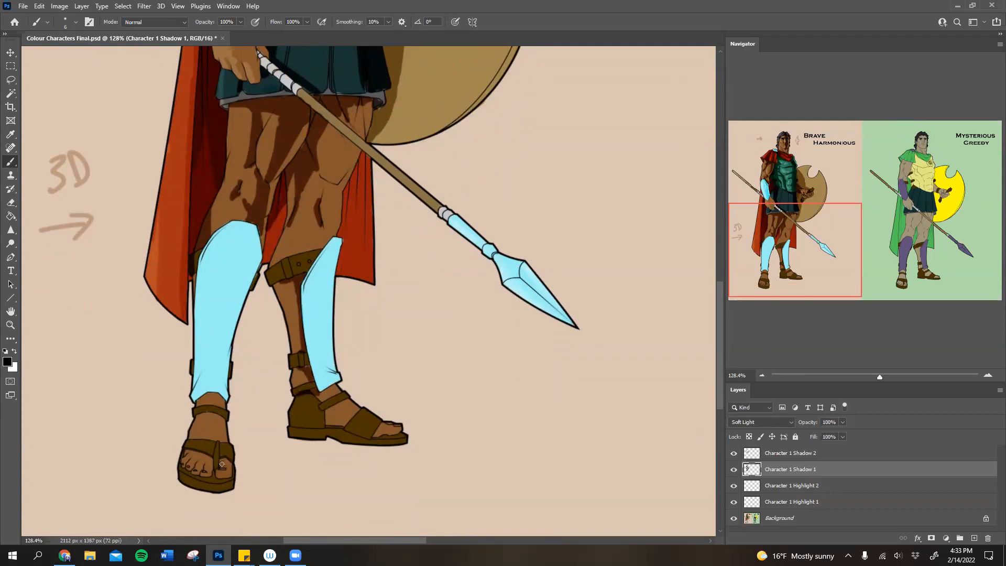
left_click_drag(227, 468, 226, 476)
left_click_drag(197, 404, 224, 402)
mouse_move(204, 466)
left_mouse_down()
mouse_move(188, 461)
mouse_move(216, 475)
mouse_move(187, 469)
left_mouse_up()
mouse_move(381, 425)
left_mouse_down()
mouse_move(384, 437)
mouse_move(399, 435)
left_mouse_up()
mouse_move(335, 425)
left_mouse_down()
mouse_move(327, 413)
mouse_move(344, 425)
mouse_move(329, 424)
mouse_move(320, 397)
mouse_move(339, 381)
left_mouse_up()
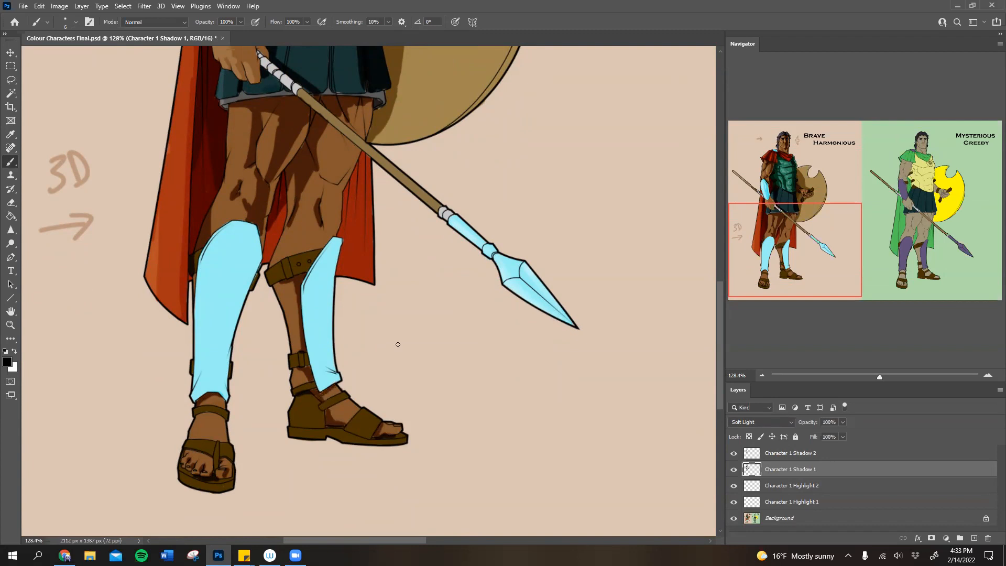
Step: Paint shadows on the spearhead, the spear shaft below the grip and the length of the right leg's greave
mouse_move(499, 256)
left_mouse_down()
mouse_move(517, 268)
mouse_move(511, 280)
left_mouse_up()
left_click_drag(299, 91, 332, 117)
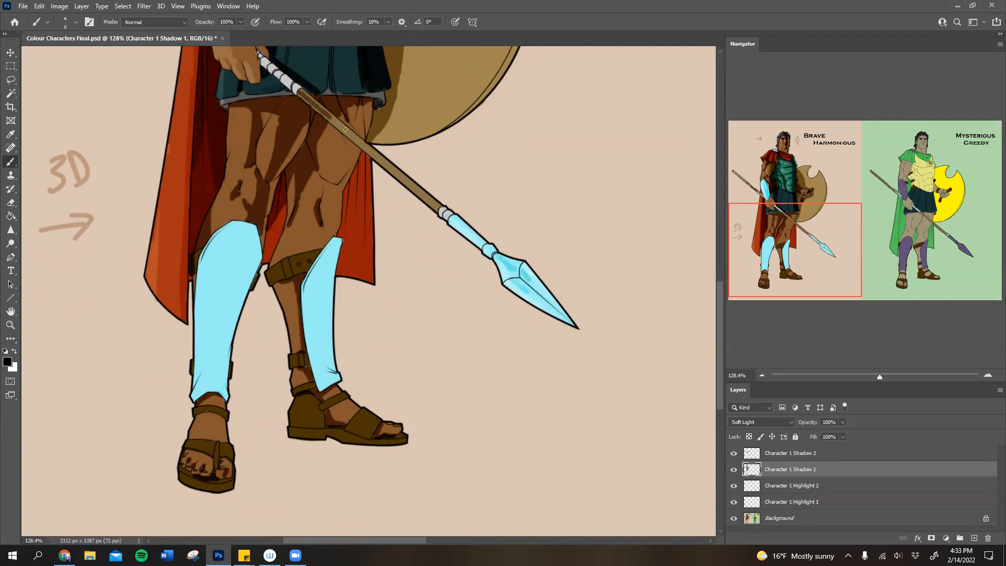
left_click_drag(246, 231, 223, 333)
left_click_drag(253, 235, 226, 331)
mouse_move(216, 282)
left_mouse_down()
mouse_move(237, 242)
mouse_move(226, 268)
left_mouse_up()
mouse_move(246, 231)
left_mouse_down()
mouse_move(235, 259)
mouse_move(242, 238)
left_mouse_up()
left_click_drag(222, 337, 220, 384)
Step: Add white highlights to the right greave on Character 1 Highlight 1 and to the feet, sandals and left shin on Character 1 Highlight 2
left_click(817, 502)
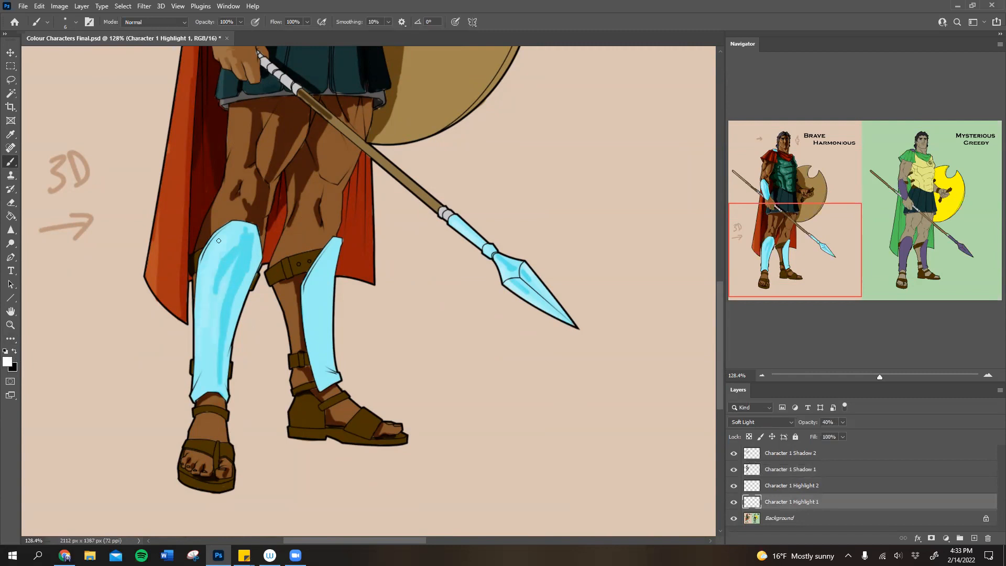
left_click(812, 486)
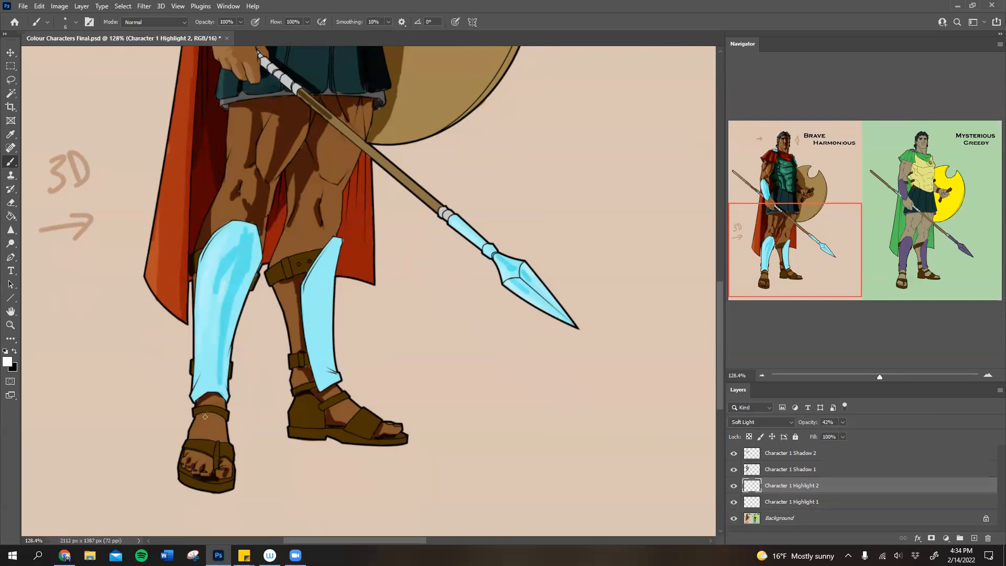
mouse_move(196, 428)
left_mouse_down()
mouse_move(205, 418)
mouse_move(208, 428)
left_mouse_up()
mouse_move(182, 470)
left_mouse_down()
mouse_move(209, 489)
mouse_move(233, 477)
mouse_move(224, 417)
left_mouse_up()
mouse_move(295, 399)
left_mouse_down()
mouse_move(294, 432)
mouse_move(304, 439)
left_mouse_up()
left_click_drag(280, 297, 292, 362)
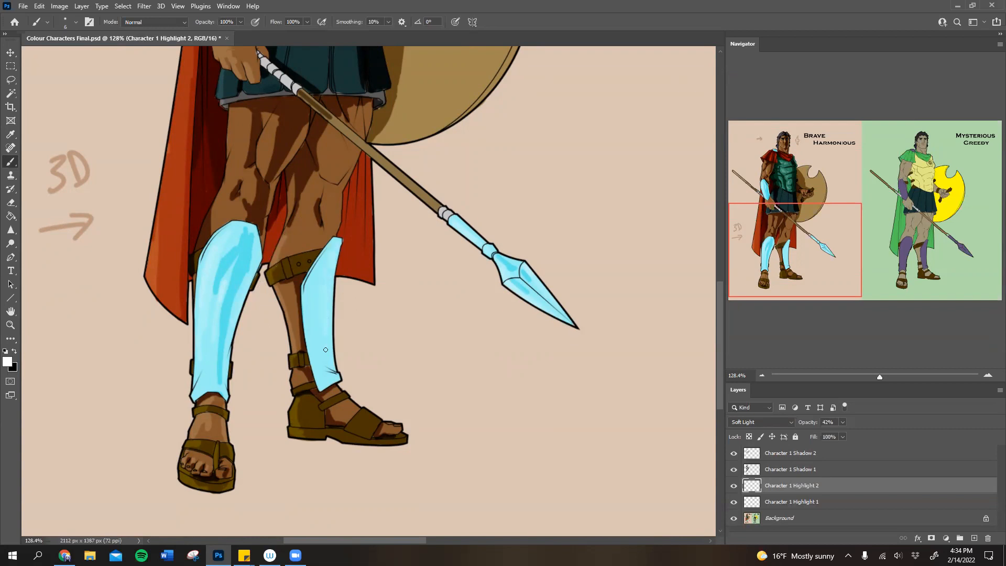
Step: Undo the stray highlight strokes and highlight the left leg's greave in white on the Character 1 Highlight 1 layer
key("ctrl+z")
left_click(810, 502)
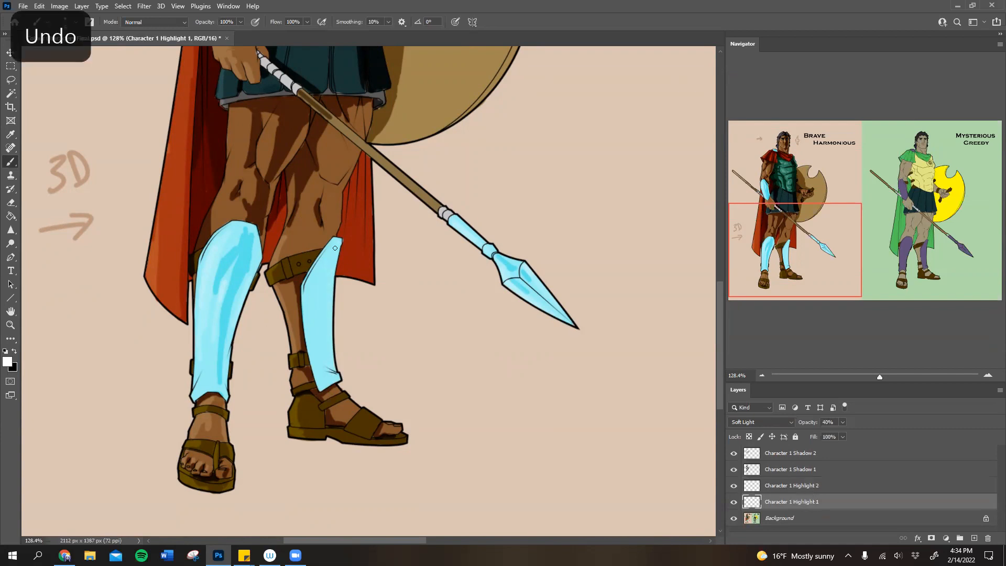
key("ctrl+z")
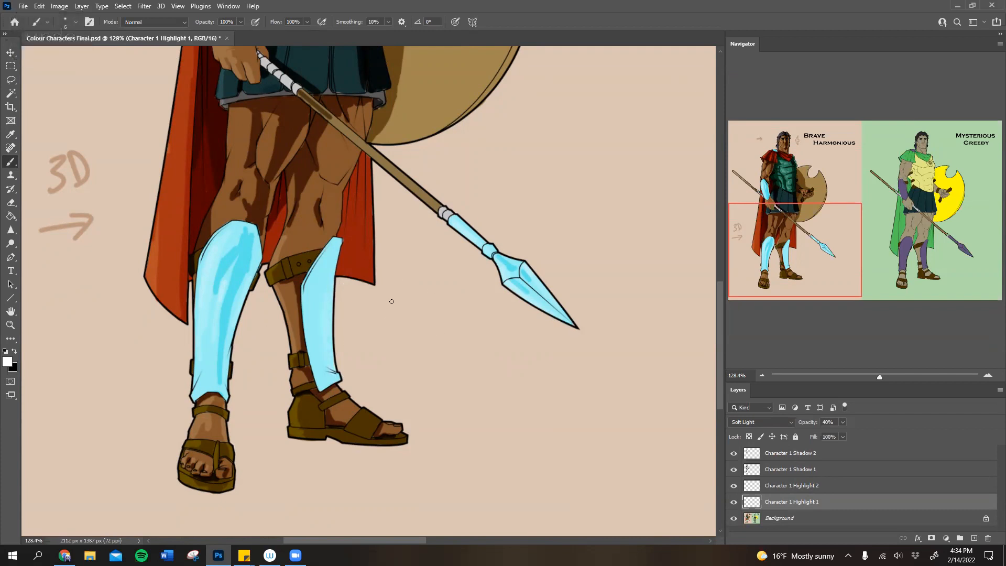
left_click(802, 486)
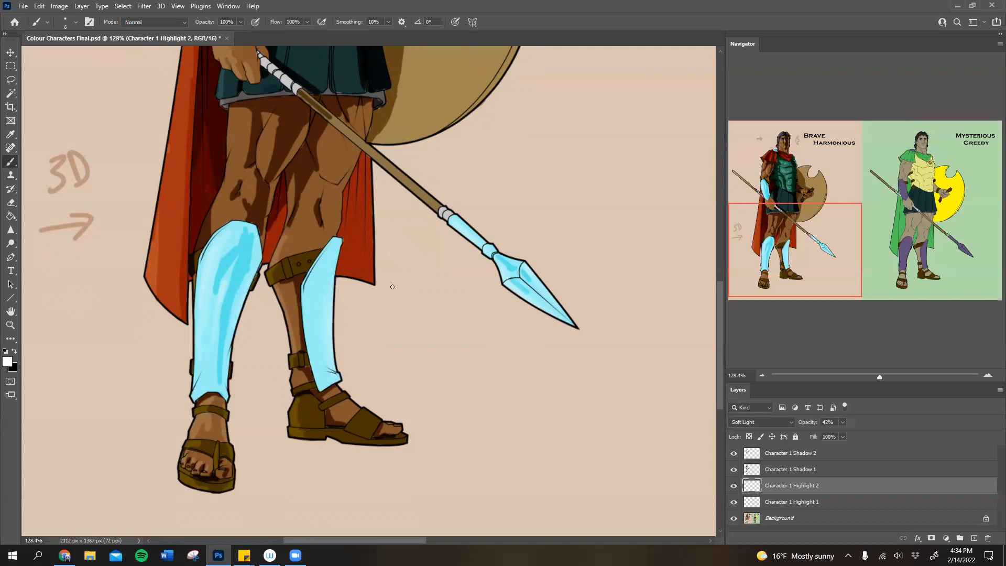
key("ctrl+z")
Step: Paint black fold shadows on the cape behind the left leg, using the Character 1 Shadow 1 layer and undoing the white stroke
left_click(813, 465)
mouse_move(355, 198)
left_mouse_down()
mouse_move(348, 222)
mouse_move(347, 196)
left_mouse_up()
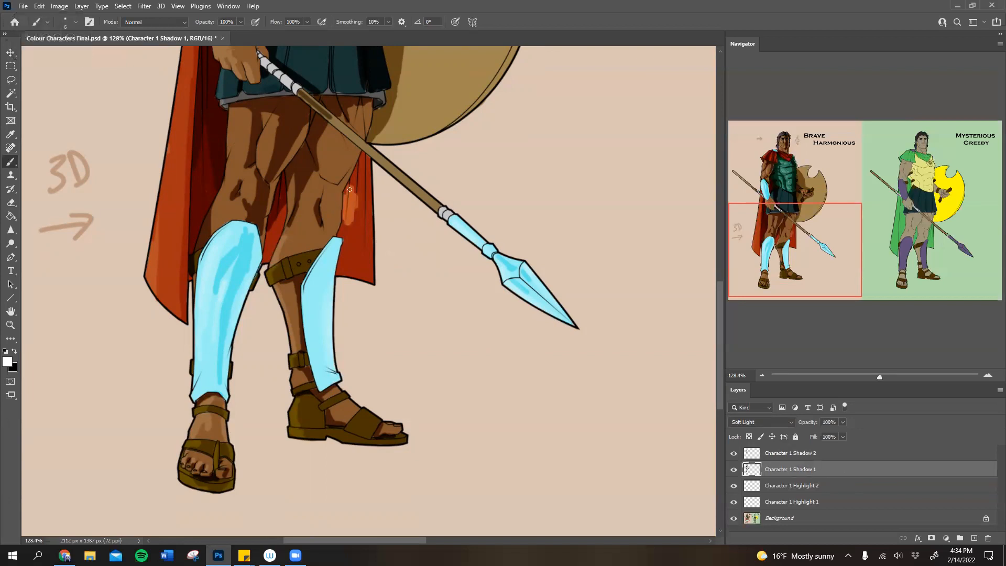
key("ctrl")
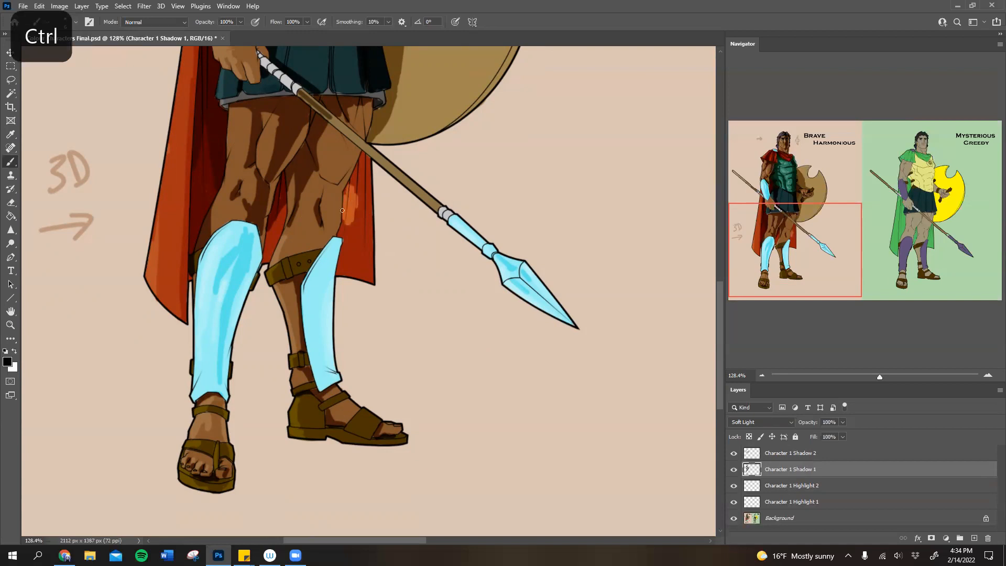
key("ctrl+z")
mouse_move(353, 194)
left_mouse_down()
mouse_move(348, 227)
mouse_move(345, 193)
mouse_move(344, 209)
mouse_move(367, 156)
mouse_move(345, 271)
mouse_move(354, 249)
left_mouse_up()
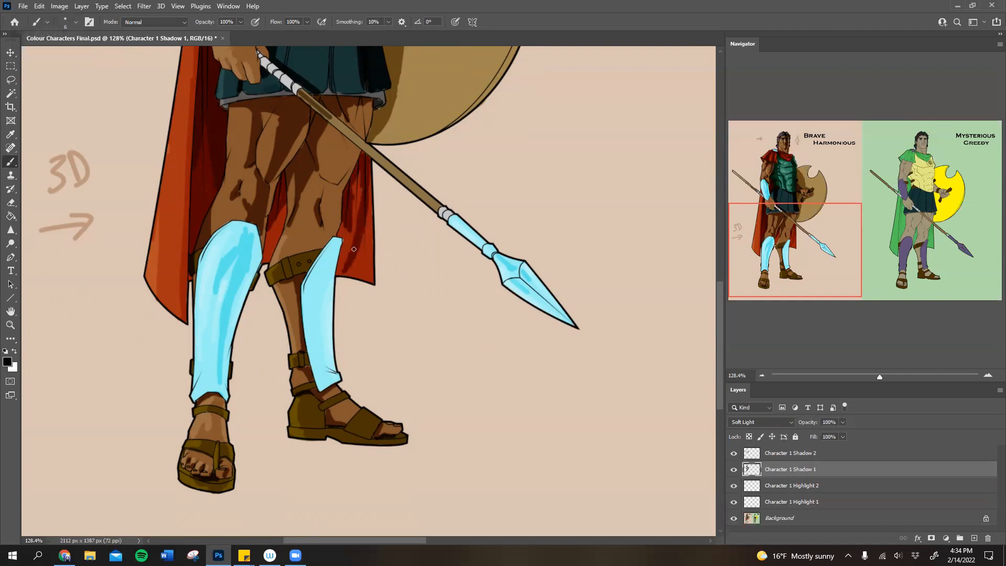
Step: Undo the last stroke and paint black shadows on the cape folds around the left leg and down the left greave on Character 1 Shadow 1
key("ctrl+z")
mouse_move(275, 215)
left_mouse_down()
mouse_move(268, 242)
mouse_move(286, 204)
left_mouse_up()
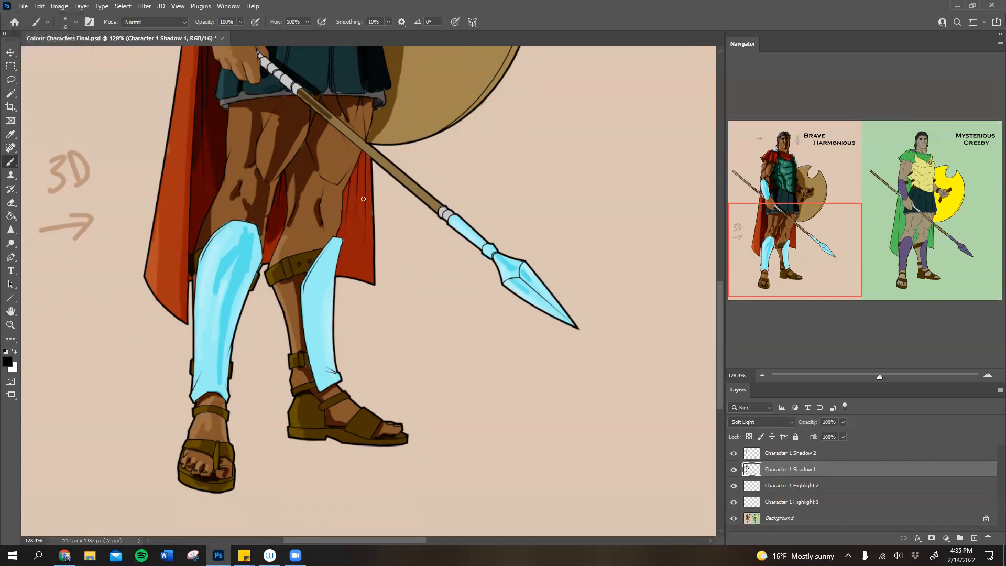
mouse_move(339, 234)
left_mouse_down()
mouse_move(370, 163)
mouse_move(349, 186)
mouse_move(345, 217)
left_mouse_up()
left_click_drag(365, 161, 363, 153)
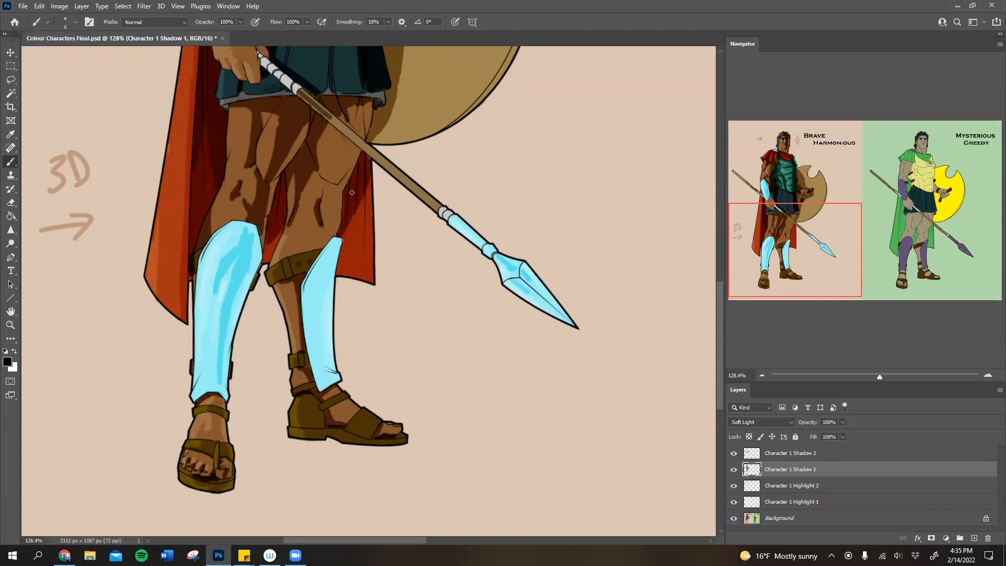
left_click_drag(339, 115, 361, 131)
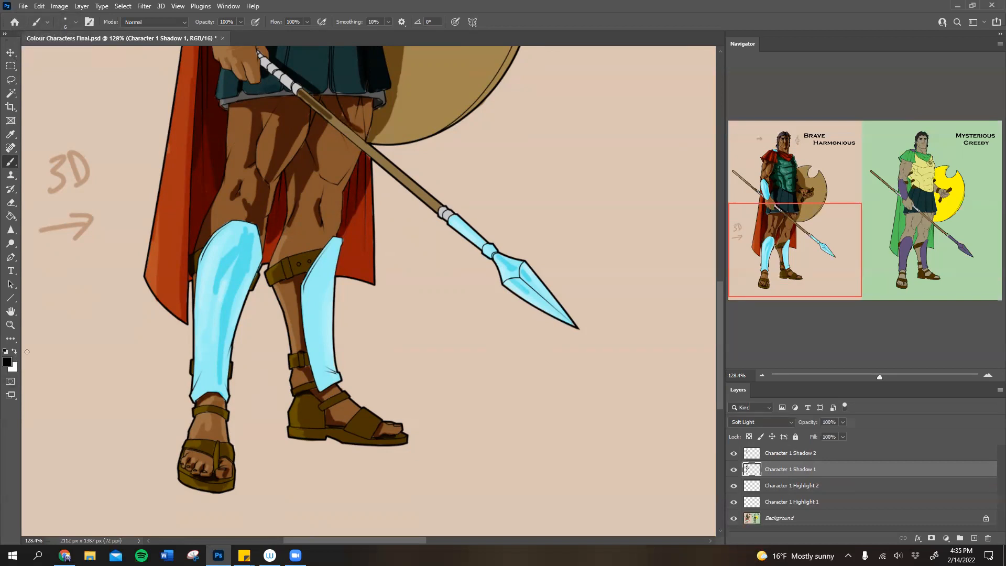
left_click_drag(362, 197, 342, 262)
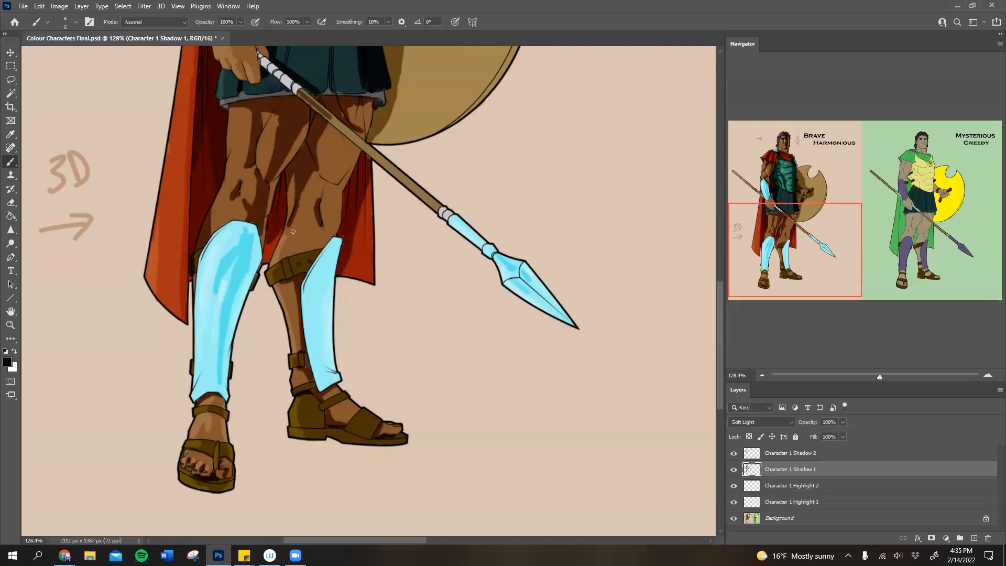
left_click_drag(269, 251, 281, 229)
mouse_move(326, 280)
left_mouse_down()
mouse_move(331, 251)
mouse_move(320, 344)
mouse_move(322, 286)
mouse_move(328, 379)
left_mouse_up()
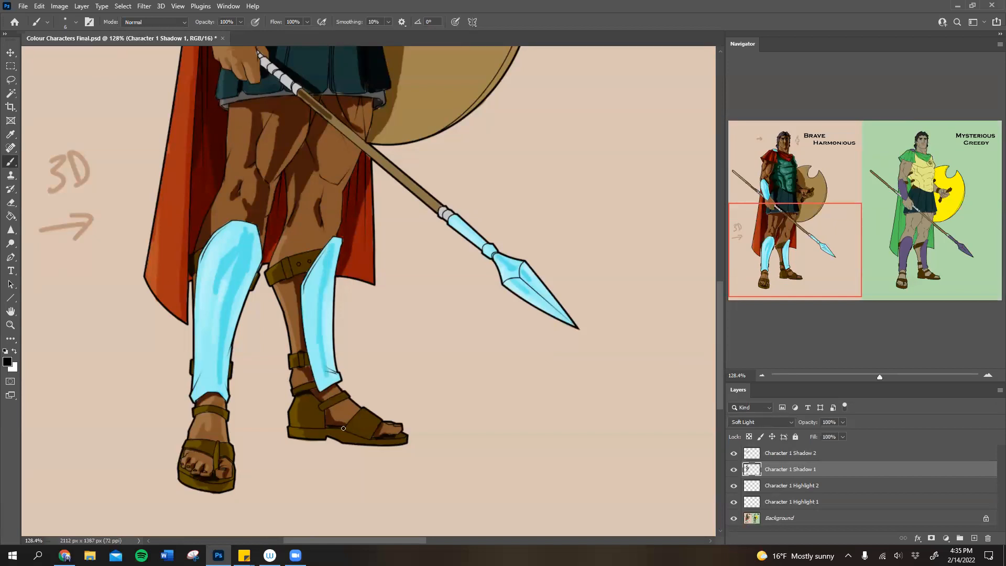
Step: Paint white highlights on the right knee and the cape beside the left leg on the Character 1 Highlight 2 layer
left_click(794, 485)
left_click(15, 349)
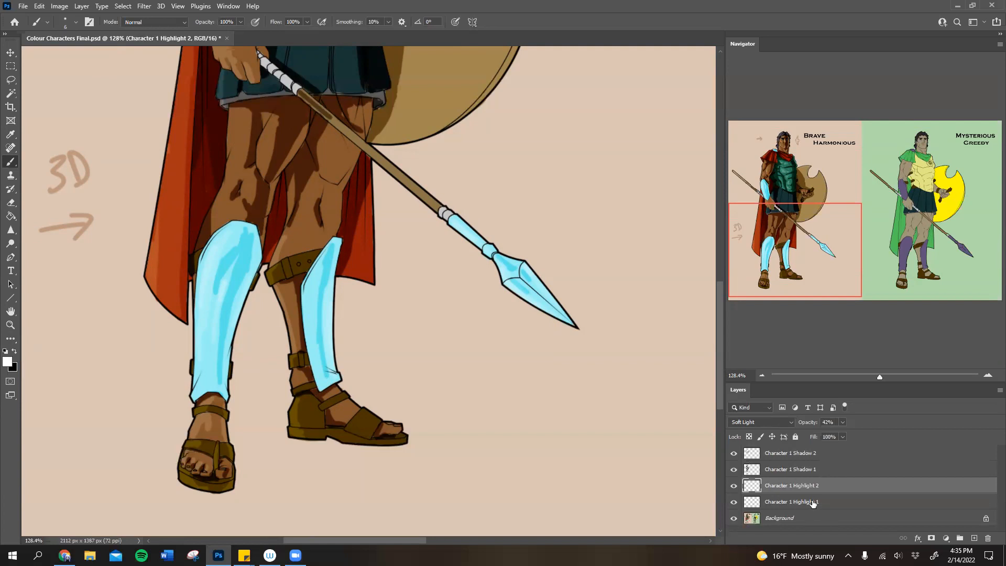
left_click(814, 503)
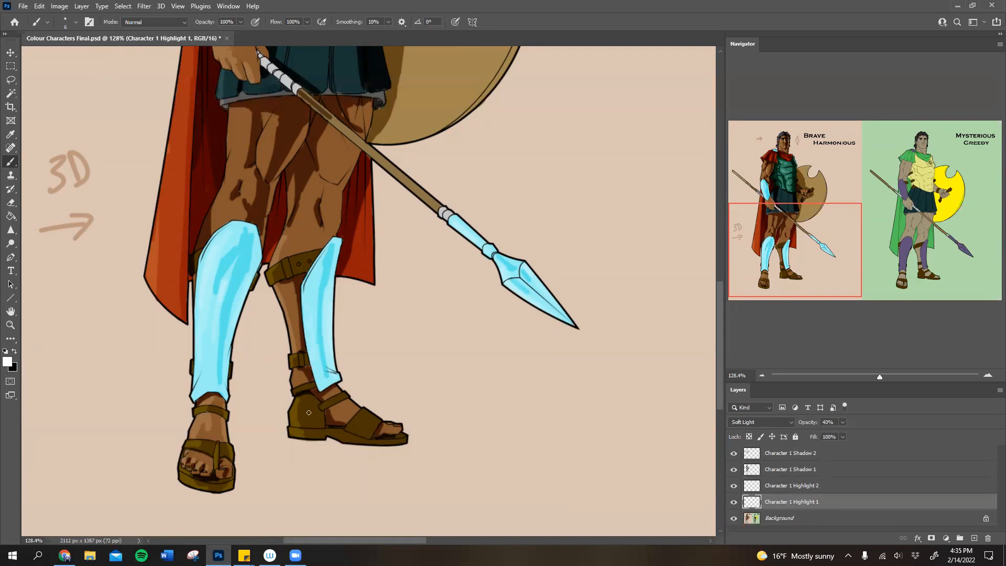
key("x")
key("ctrl+z")
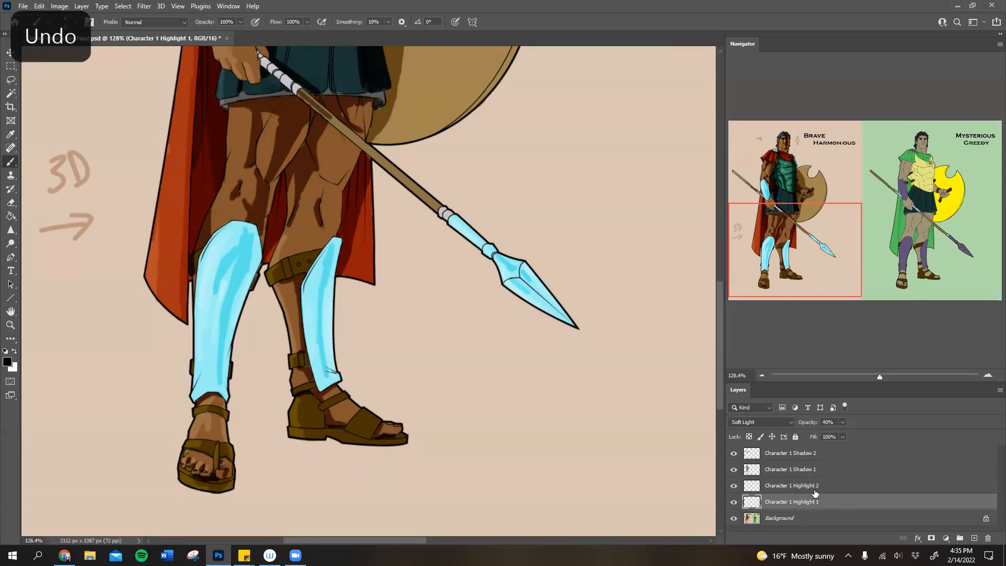
left_click(15, 350)
key("alt+bracketright")
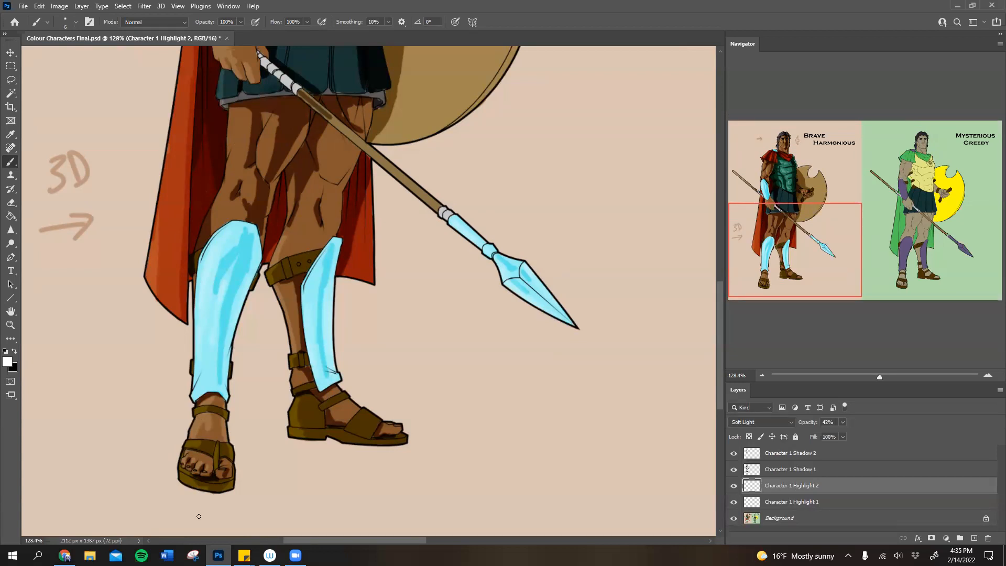
left_click_drag(227, 207, 226, 219)
left_click_drag(247, 180, 250, 199)
mouse_move(339, 212)
left_mouse_down()
mouse_move(348, 233)
mouse_move(376, 226)
mouse_move(368, 272)
left_mouse_up()
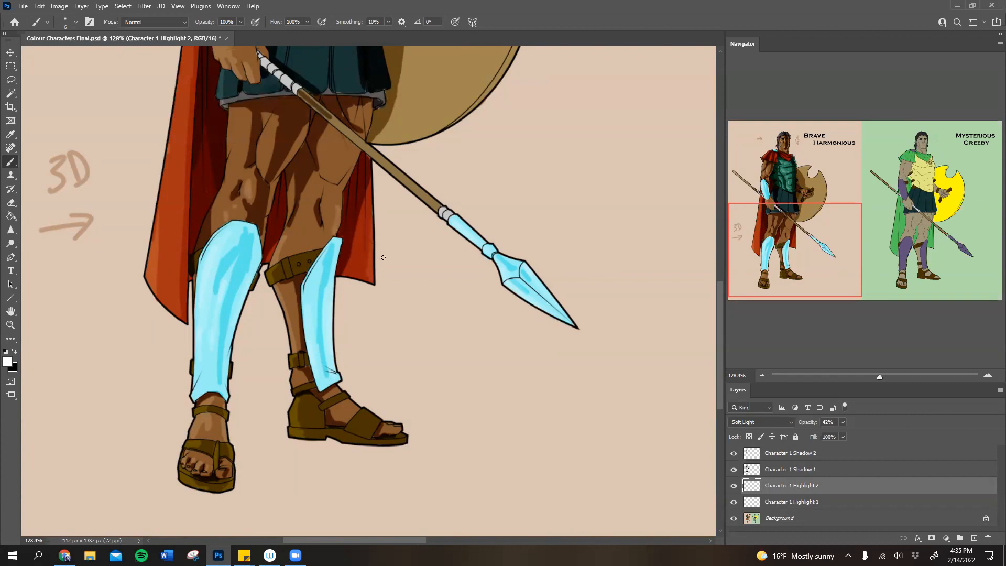
Step: Circle the Brave Harmonious title with a white brush stroke and undo it
left_click_drag(814, 239, 831, 156)
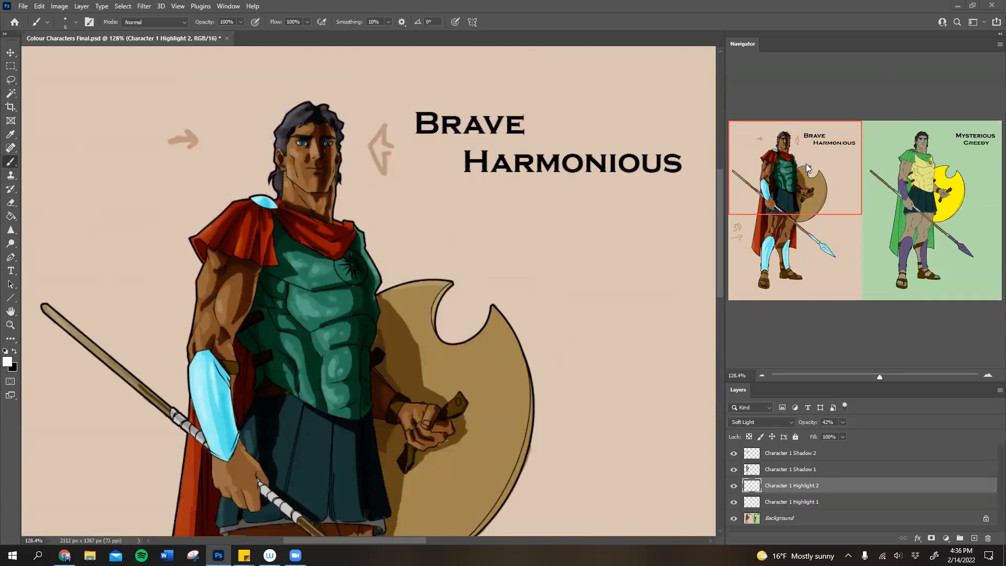
left_click_drag(806, 173, 809, 173)
mouse_move(598, 85)
left_mouse_down()
mouse_move(461, 78)
mouse_move(694, 185)
left_mouse_up()
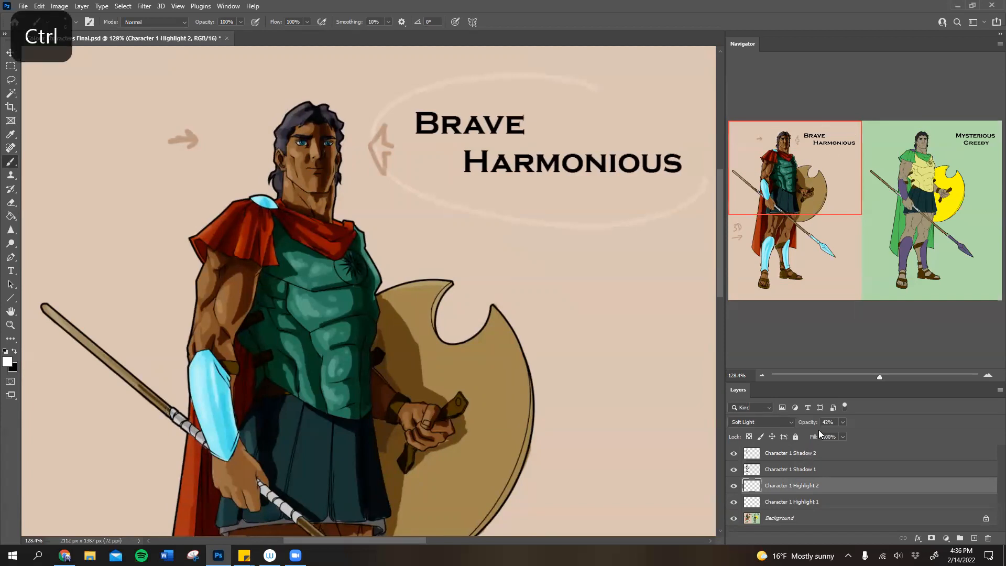
key("ctrl+z")
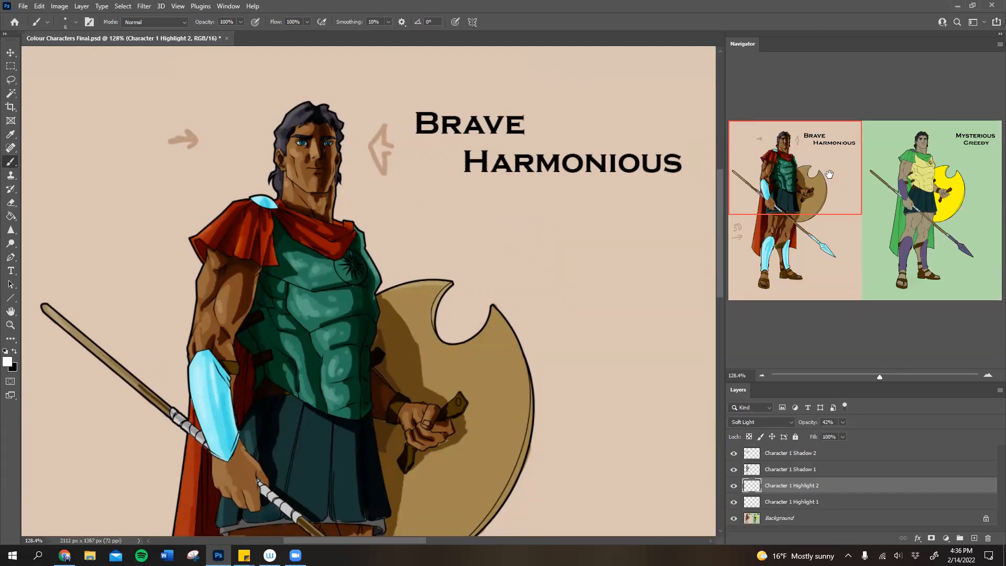
Step: Sketch light-direction arrows beside the Mysterious Greedy character on the Character 1 Shadow 2 layer and undo them all
left_click_drag(800, 189, 943, 174)
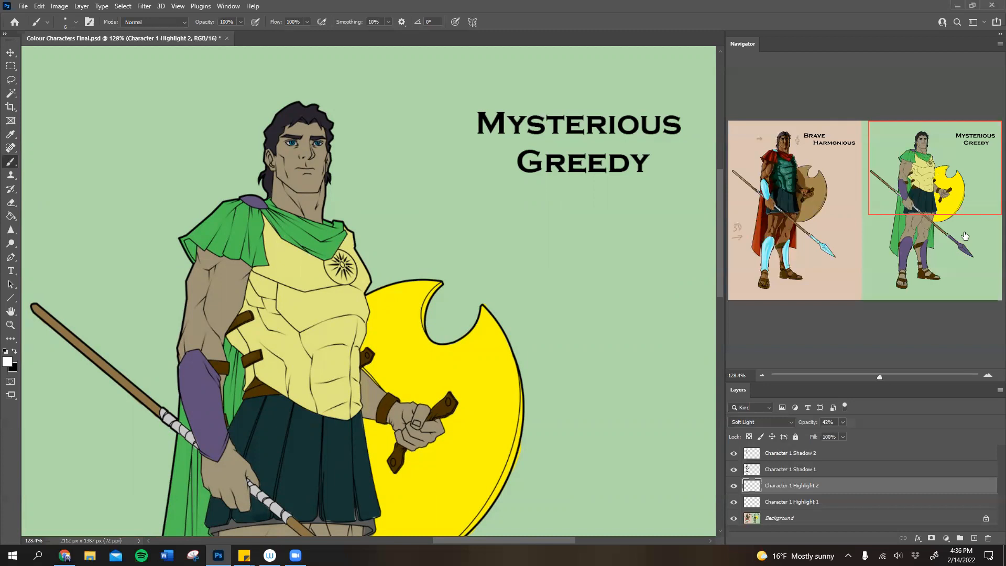
left_click(825, 455)
left_click_drag(418, 173, 466, 199)
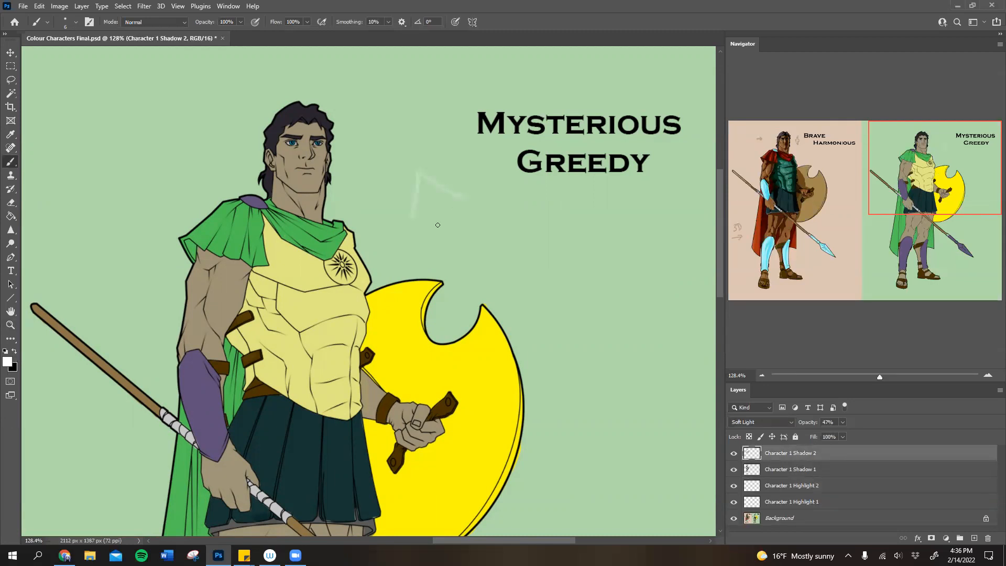
key("ctrl+z")
left_click(14, 351)
mouse_move(411, 215)
left_mouse_down()
mouse_move(463, 198)
mouse_move(420, 168)
mouse_move(453, 273)
left_mouse_up()
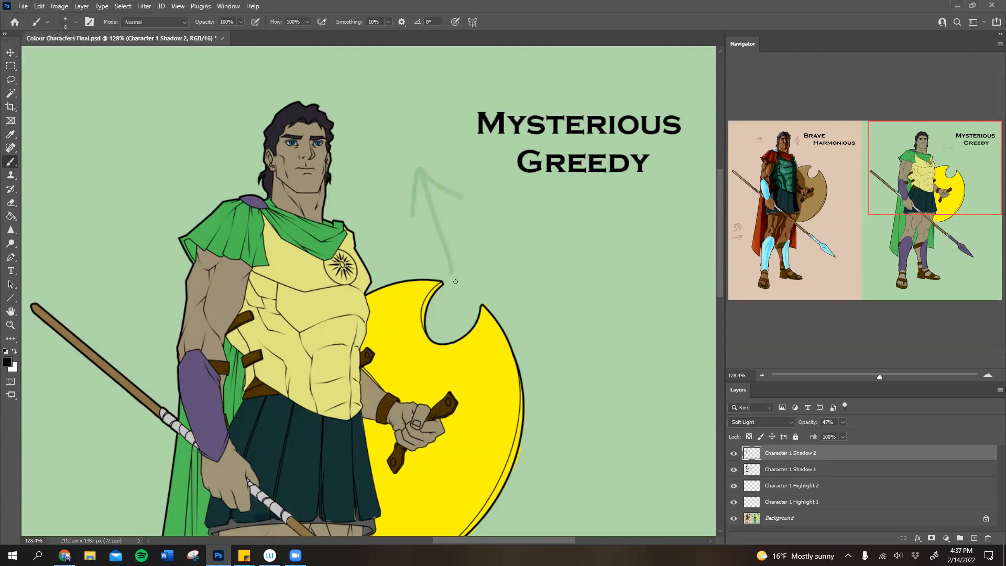
key("ctrl+z")
mouse_move(421, 178)
left_mouse_down()
mouse_move(420, 233)
mouse_move(470, 192)
left_mouse_up()
left_click_drag(427, 181, 461, 232)
left_click_drag(493, 286, 512, 327)
key("ctrl+z")
key("ctrl+z")
key("ctrl+z")
Step: Undo the black test stroke on the second character's face and highlight his face and upper breastplate in white on Character 1 Highlight 1
left_click_drag(883, 378, 888, 378)
left_click_drag(912, 184, 892, 169)
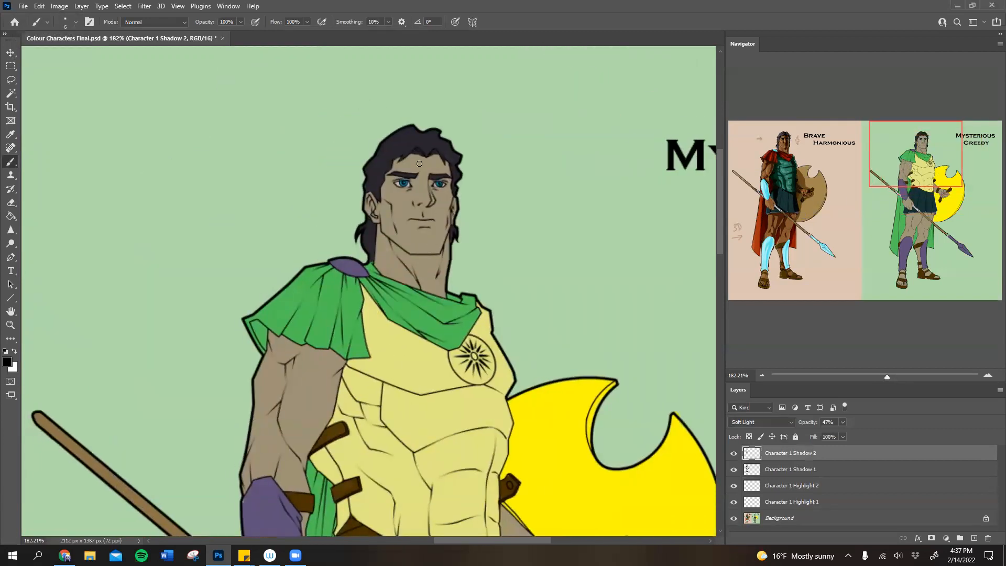
left_click_drag(422, 178, 420, 195)
key("ctrl+z")
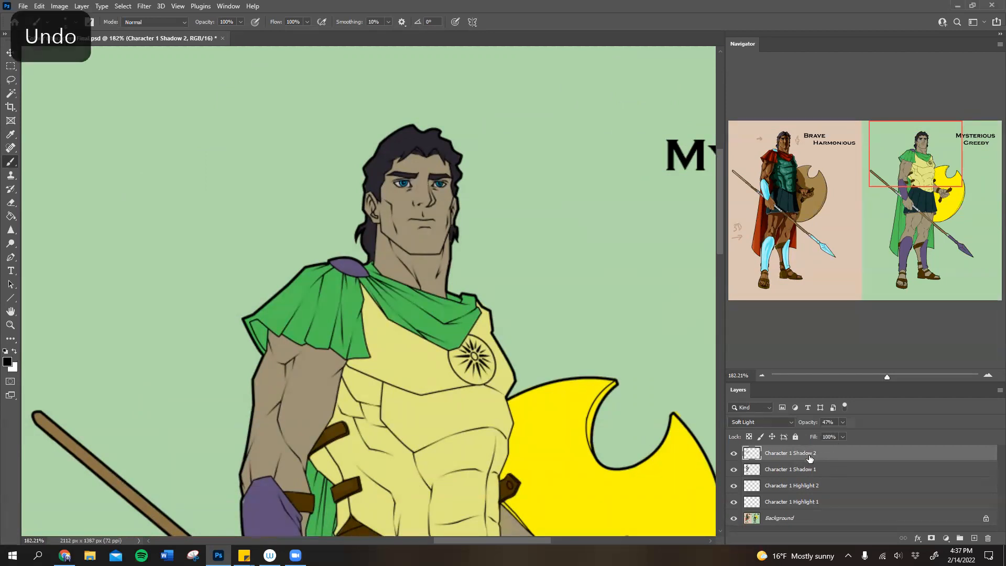
left_click(734, 501)
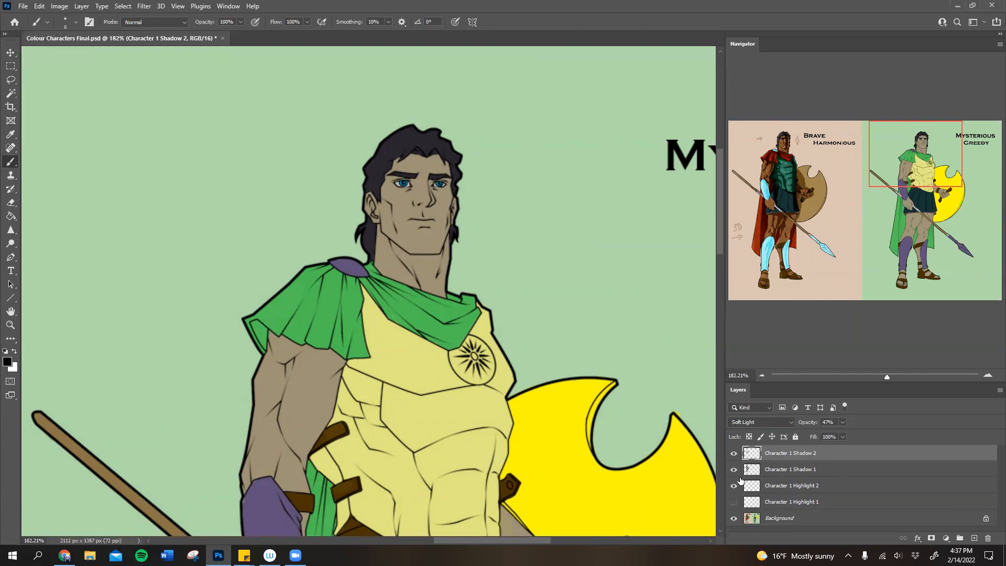
left_click(734, 502)
left_click(790, 504)
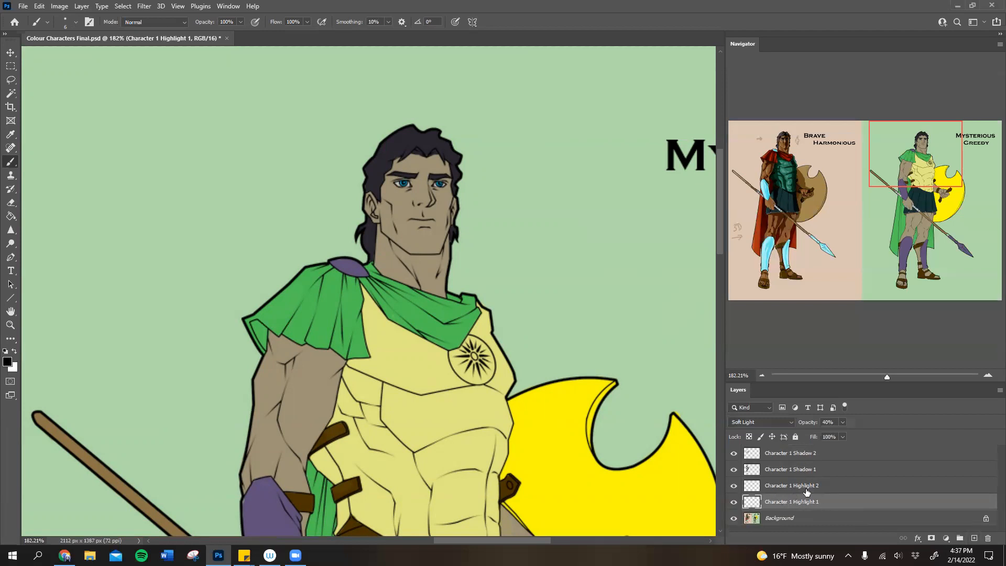
left_click(16, 351)
mouse_move(446, 231)
left_mouse_down()
mouse_move(442, 249)
mouse_move(427, 251)
mouse_move(438, 232)
left_mouse_up()
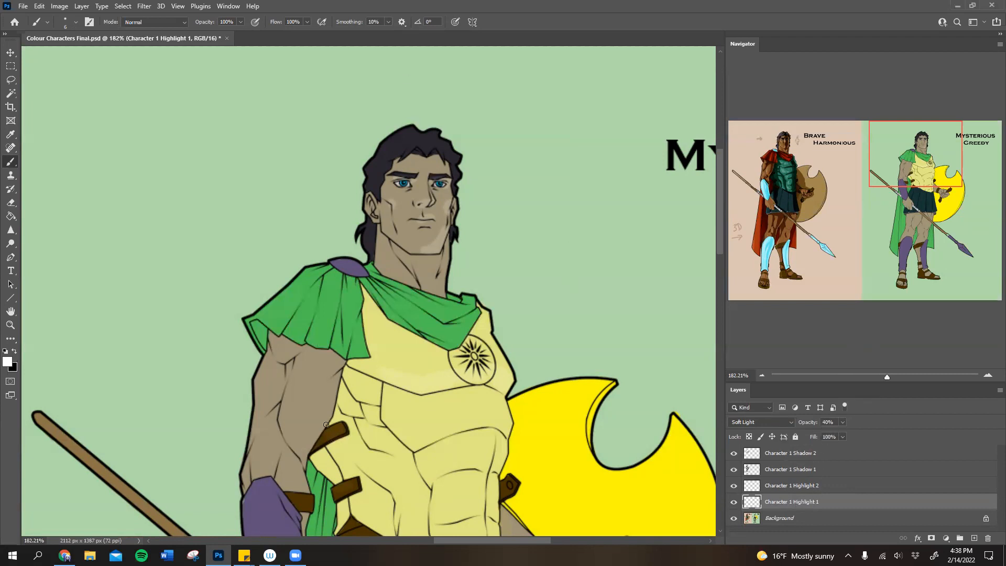
Step: Paint white highlights on the second character's right upper arm and the green cape folds over his shoulder
mouse_move(337, 376)
left_mouse_down()
mouse_move(332, 403)
mouse_move(335, 381)
mouse_move(298, 429)
mouse_move(288, 425)
mouse_move(319, 393)
mouse_move(299, 449)
mouse_move(317, 430)
left_mouse_up()
left_click_drag(263, 362, 248, 451)
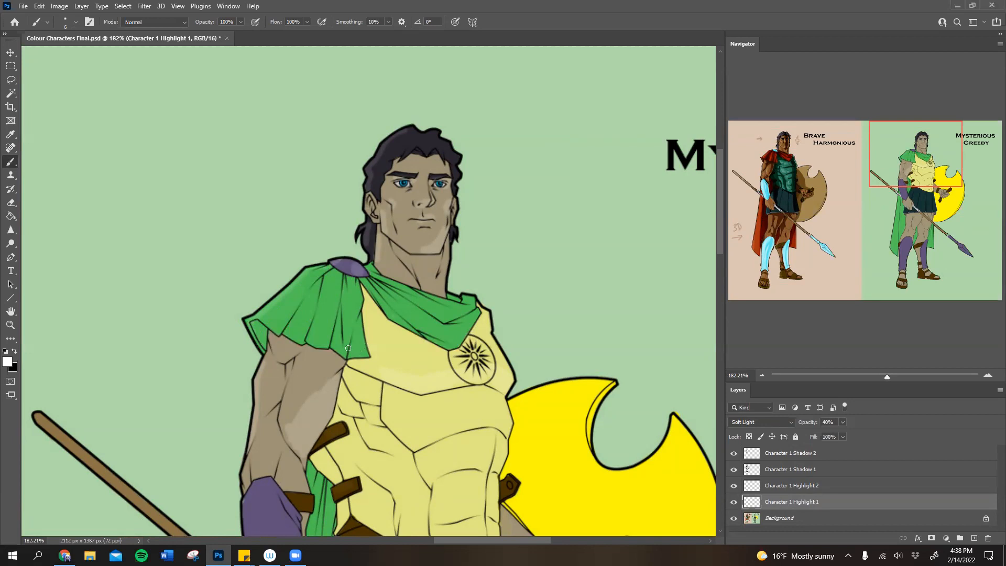
left_click_drag(340, 294, 328, 336)
left_click_drag(334, 384, 312, 399)
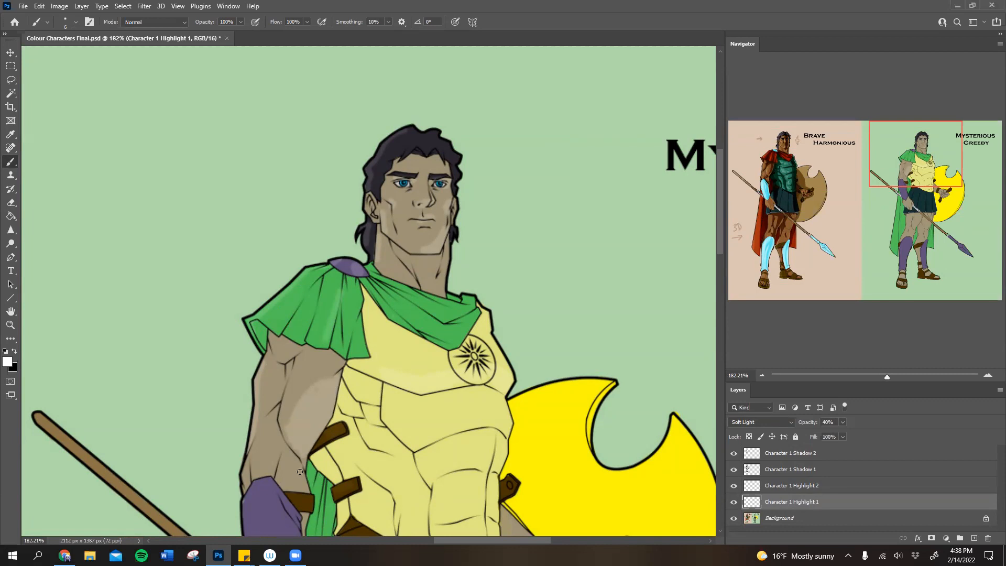
Step: Add white highlights to a front skirt pleat and the abdomen plates of the yellow breastplate on Character 1 Highlight 1
left_click_drag(907, 161, 918, 194)
mouse_move(536, 326)
left_mouse_down()
mouse_move(537, 343)
mouse_move(521, 341)
mouse_move(534, 343)
mouse_move(509, 349)
mouse_move(519, 356)
mouse_move(497, 366)
left_mouse_up()
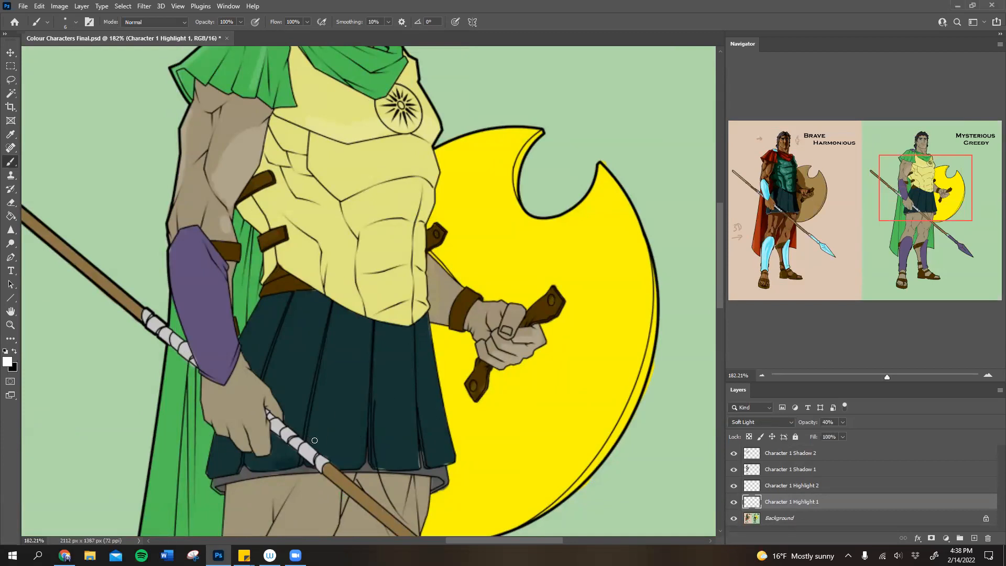
left_click_drag(349, 468, 385, 325)
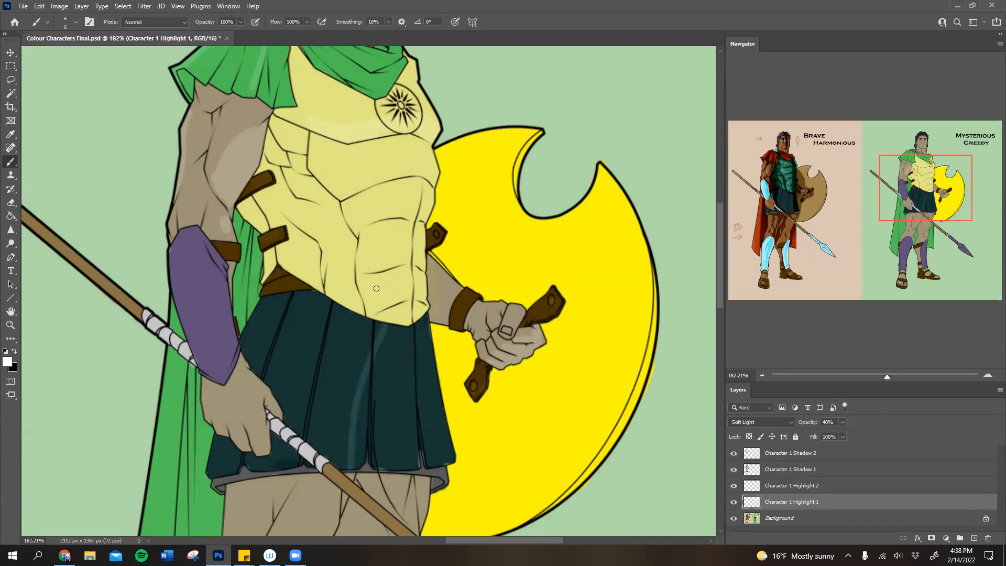
mouse_move(353, 276)
left_mouse_down()
mouse_move(357, 248)
mouse_move(347, 280)
mouse_move(362, 318)
left_mouse_up()
Step: Build up white highlights on the breastplate's chest and abdomen plates, using both Character 1 Highlight 1 and Character 1 Highlight 2
left_click(800, 483)
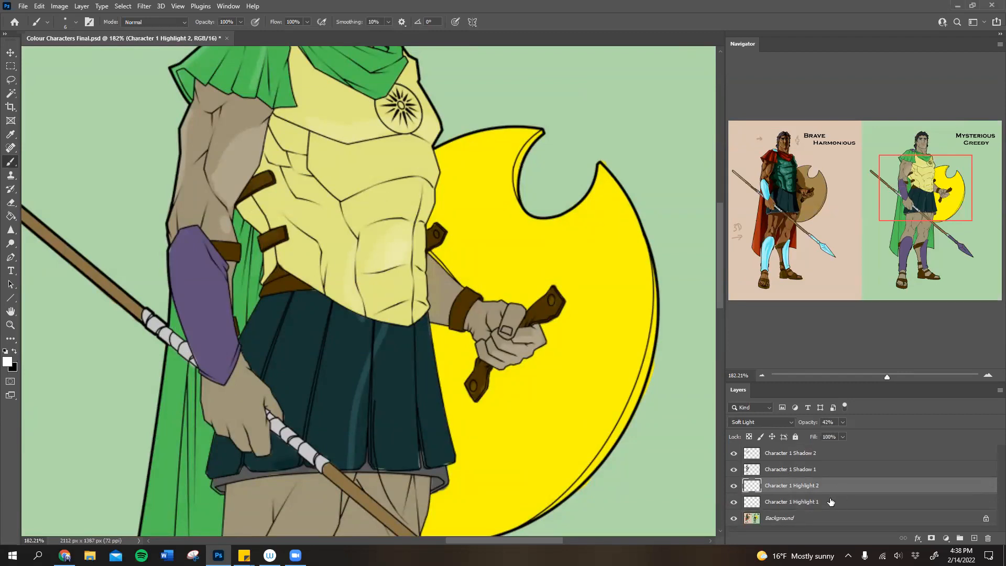
left_click(811, 497)
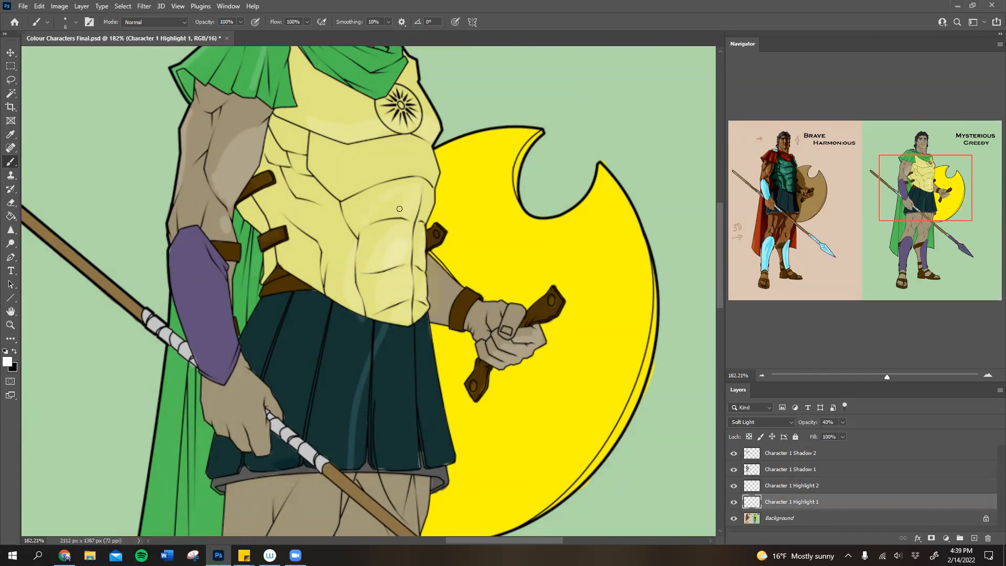
left_click_drag(377, 213, 403, 212)
left_click(791, 486)
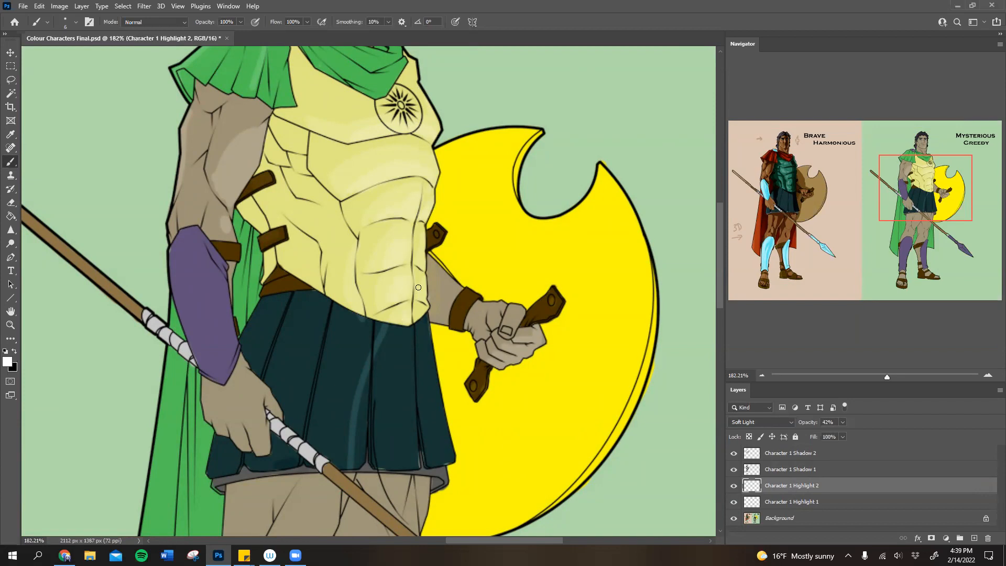
Step: Paint black shadows on the green cape behind the right arm and on the breastplate's side and abdomen plates, using Character 1 Shadow 1
left_click_drag(919, 186, 920, 173)
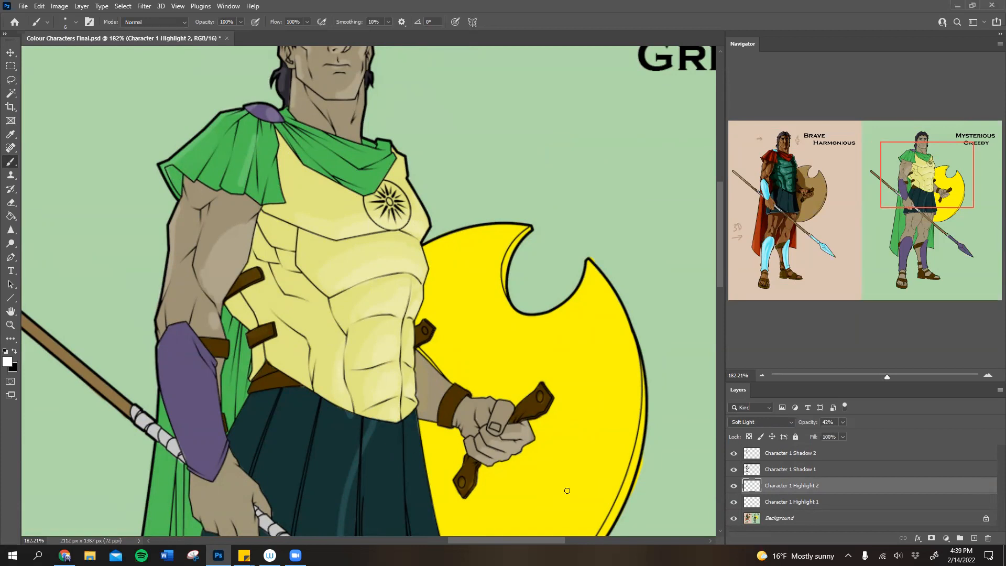
left_click(826, 469)
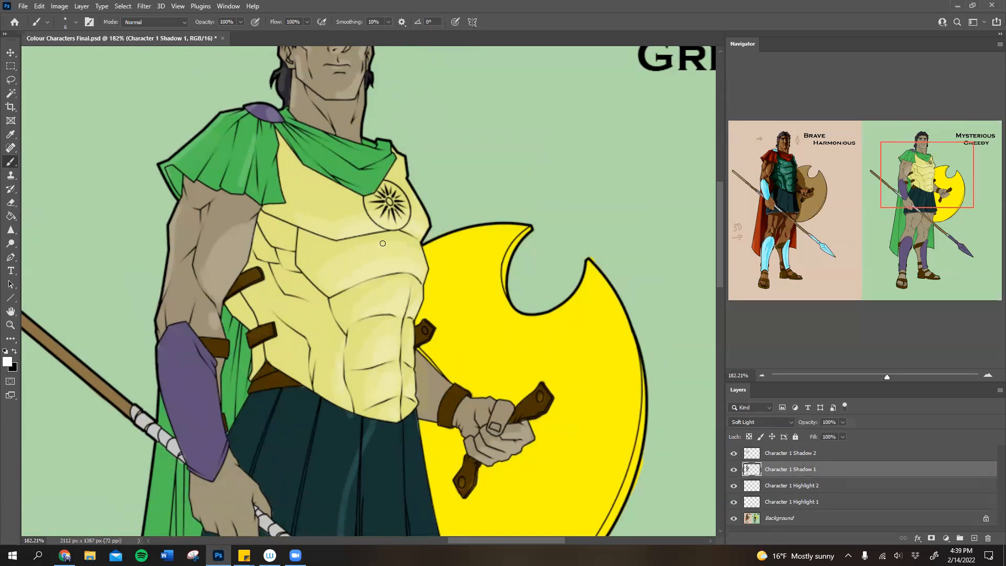
left_click(15, 351)
mouse_move(237, 355)
left_mouse_down()
mouse_move(231, 375)
mouse_move(239, 340)
mouse_move(247, 367)
mouse_move(230, 388)
left_mouse_up()
mouse_move(286, 370)
left_mouse_down()
mouse_move(284, 335)
mouse_move(296, 335)
mouse_move(284, 312)
mouse_move(305, 302)
mouse_move(279, 289)
mouse_move(303, 274)
mouse_move(279, 272)
mouse_move(281, 259)
mouse_move(316, 248)
mouse_move(305, 262)
mouse_move(317, 237)
mouse_move(303, 245)
mouse_move(300, 231)
mouse_move(331, 240)
mouse_move(316, 238)
mouse_move(308, 260)
left_mouse_up()
mouse_move(338, 298)
left_mouse_down()
mouse_move(341, 326)
mouse_move(336, 296)
left_mouse_up()
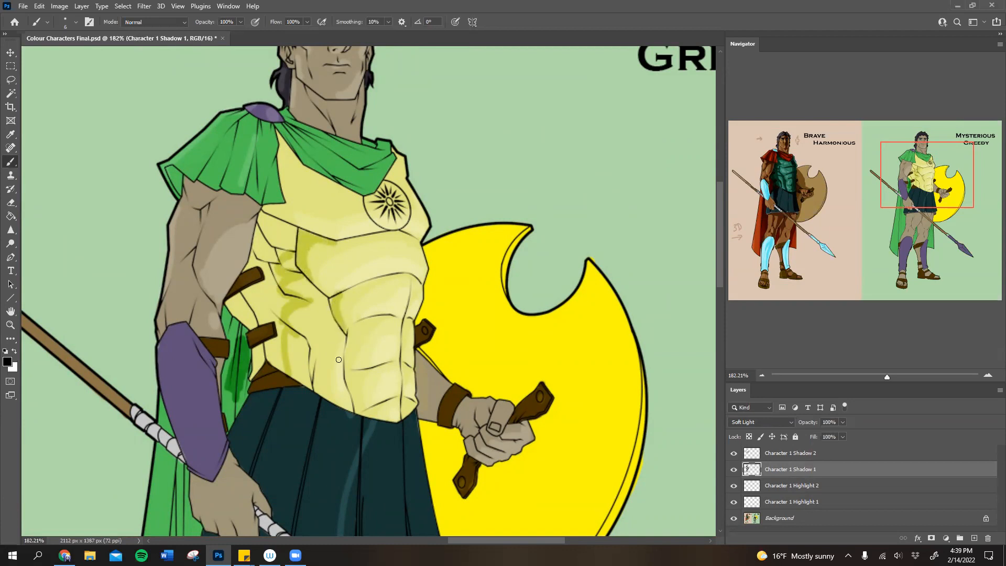
mouse_move(297, 334)
left_mouse_down()
mouse_move(320, 399)
mouse_move(320, 341)
mouse_move(307, 339)
mouse_move(309, 358)
mouse_move(312, 337)
mouse_move(334, 372)
left_mouse_up()
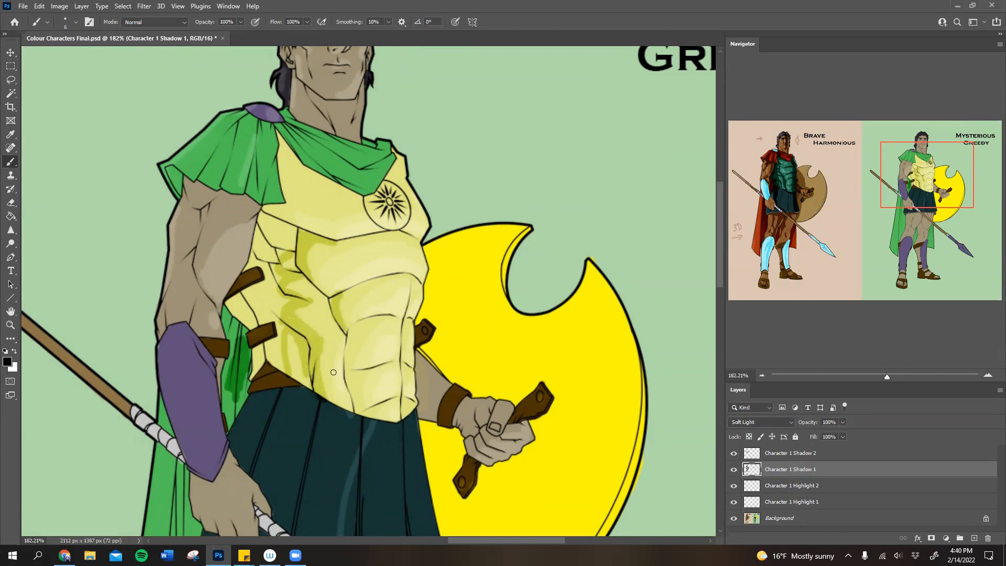
mouse_move(363, 339)
left_mouse_down()
mouse_move(355, 325)
mouse_move(350, 390)
left_mouse_up()
Step: Shade the upper breastplate beneath the draped collar, the edge of the rib plate and the side of the torso in black
left_click_drag(307, 260, 323, 240)
mouse_move(293, 178)
left_mouse_down()
mouse_move(285, 195)
mouse_move(304, 171)
mouse_move(283, 157)
left_mouse_up()
mouse_move(292, 193)
left_mouse_down()
mouse_move(315, 183)
mouse_move(270, 214)
left_mouse_up()
mouse_move(289, 160)
left_mouse_down()
mouse_move(279, 163)
mouse_move(281, 134)
mouse_move(302, 171)
left_mouse_up()
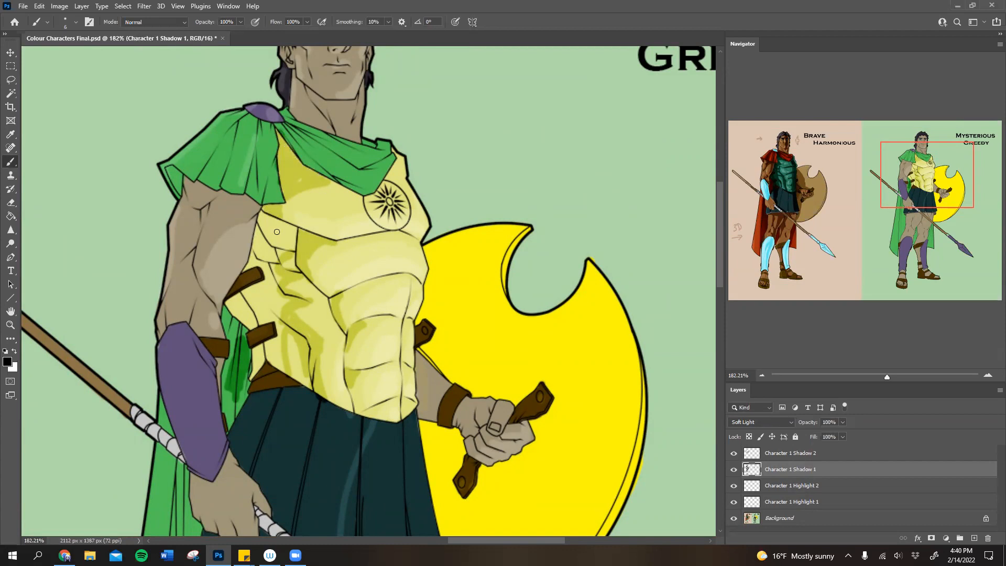
mouse_move(291, 230)
left_mouse_down()
mouse_move(268, 261)
mouse_move(266, 217)
mouse_move(255, 266)
mouse_move(261, 222)
mouse_move(262, 253)
mouse_move(239, 309)
mouse_move(254, 263)
mouse_move(230, 300)
mouse_move(227, 332)
mouse_move(239, 358)
mouse_move(254, 274)
mouse_move(273, 341)
mouse_move(276, 268)
mouse_move(286, 297)
mouse_move(271, 367)
mouse_move(265, 351)
mouse_move(237, 369)
mouse_move(228, 362)
mouse_move(226, 416)
mouse_move(247, 373)
mouse_move(231, 421)
mouse_move(255, 367)
mouse_move(250, 337)
mouse_move(273, 363)
mouse_move(257, 364)
mouse_move(274, 334)
mouse_move(281, 372)
mouse_move(289, 337)
left_mouse_up()
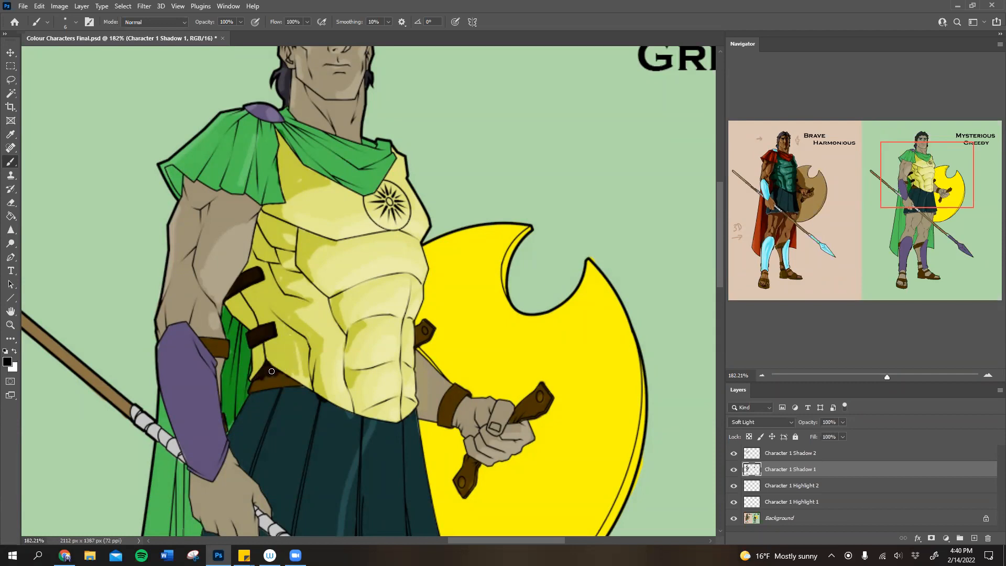
Step: Shade the brown belt below the breastplate and the skirt pleats beside the right forearm in black
left_click_drag(275, 373, 339, 409)
mouse_move(272, 374)
left_mouse_down()
mouse_move(251, 416)
mouse_move(260, 395)
left_mouse_up()
left_click_drag(914, 172, 910, 190)
mouse_move(328, 261)
left_mouse_down()
mouse_move(308, 314)
mouse_move(321, 248)
mouse_move(296, 313)
mouse_move(327, 256)
mouse_move(292, 320)
mouse_move(335, 243)
mouse_move(332, 213)
mouse_move(290, 257)
mouse_move(272, 304)
mouse_move(264, 286)
mouse_move(263, 312)
mouse_move(255, 289)
mouse_move(297, 373)
mouse_move(301, 356)
mouse_move(294, 345)
mouse_move(297, 366)
mouse_move(279, 323)
left_mouse_up()
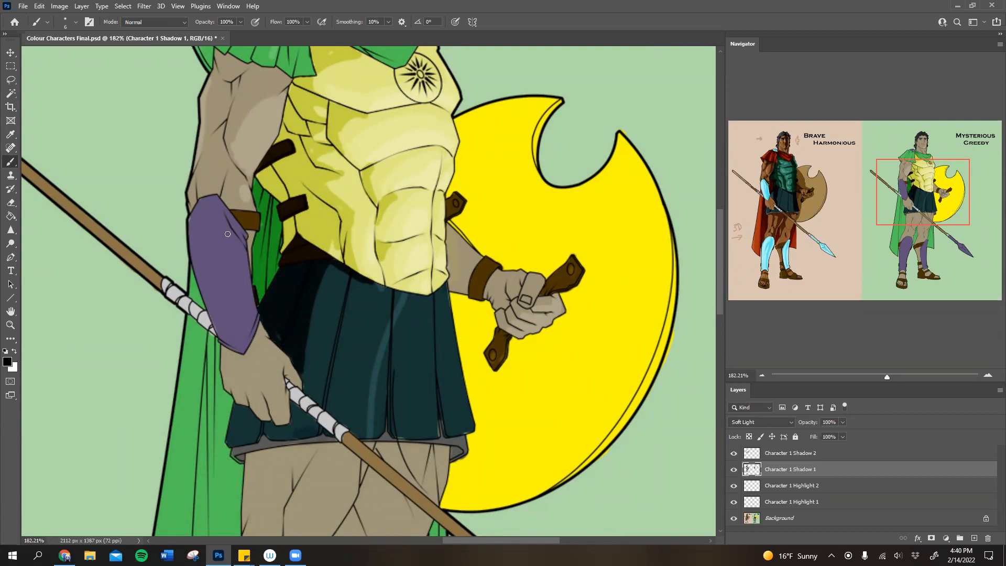
Step: Paint black shadows on the purple forearm guard, the skin above it and the upper right arm beneath the cape
mouse_move(223, 207)
left_mouse_down()
mouse_move(220, 269)
mouse_move(206, 212)
mouse_move(208, 264)
mouse_move(195, 210)
mouse_move(235, 210)
mouse_move(228, 181)
mouse_move(228, 203)
mouse_move(218, 181)
mouse_move(205, 191)
mouse_move(205, 175)
mouse_move(226, 195)
left_mouse_up()
mouse_move(231, 121)
left_mouse_down()
mouse_move(247, 97)
mouse_move(231, 123)
left_mouse_up()
mouse_move(257, 79)
left_mouse_down()
mouse_move(245, 74)
mouse_move(284, 74)
mouse_move(272, 72)
left_mouse_up()
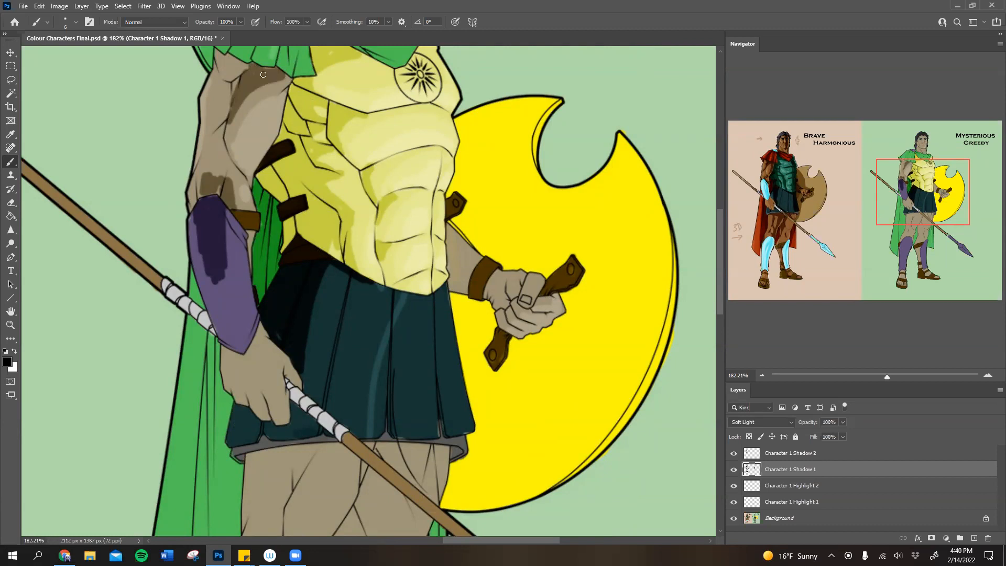
Step: Compare the Brave Harmonious character with the Character 1 Shadow 1 layer hidden and shown
left_click(11, 80)
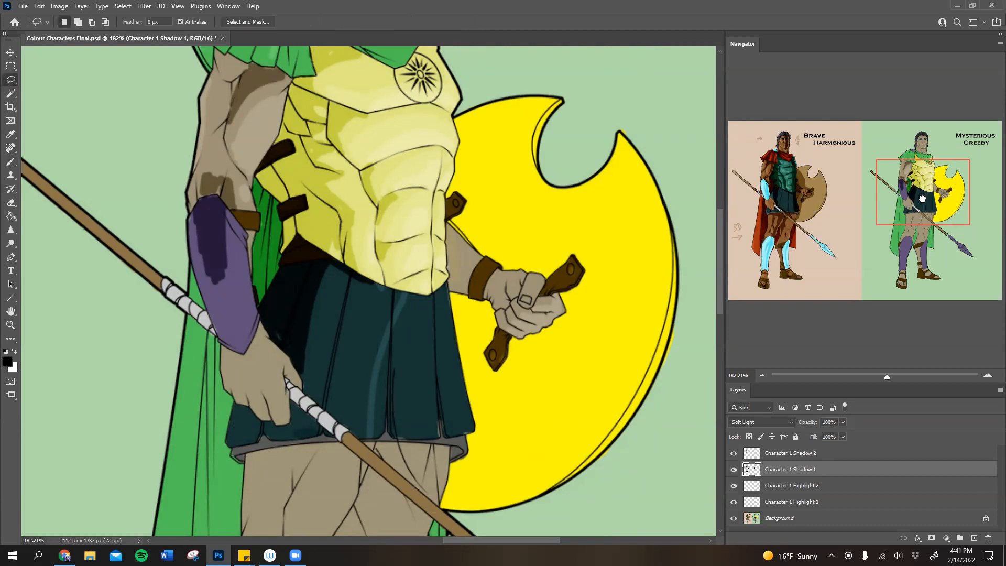
left_click_drag(921, 199, 865, 170)
left_click(877, 377)
left_click_drag(919, 194, 858, 191)
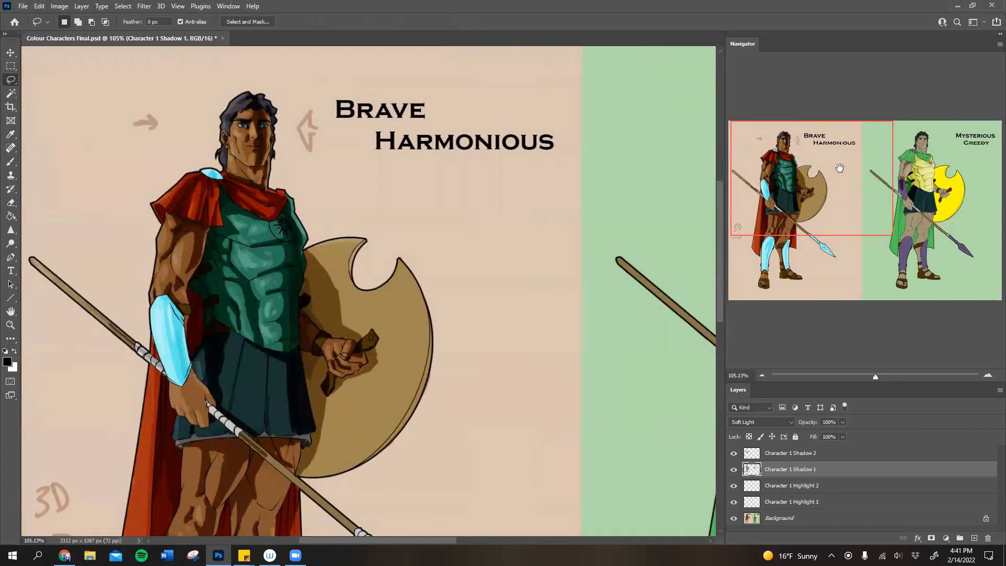
right_click(11, 79)
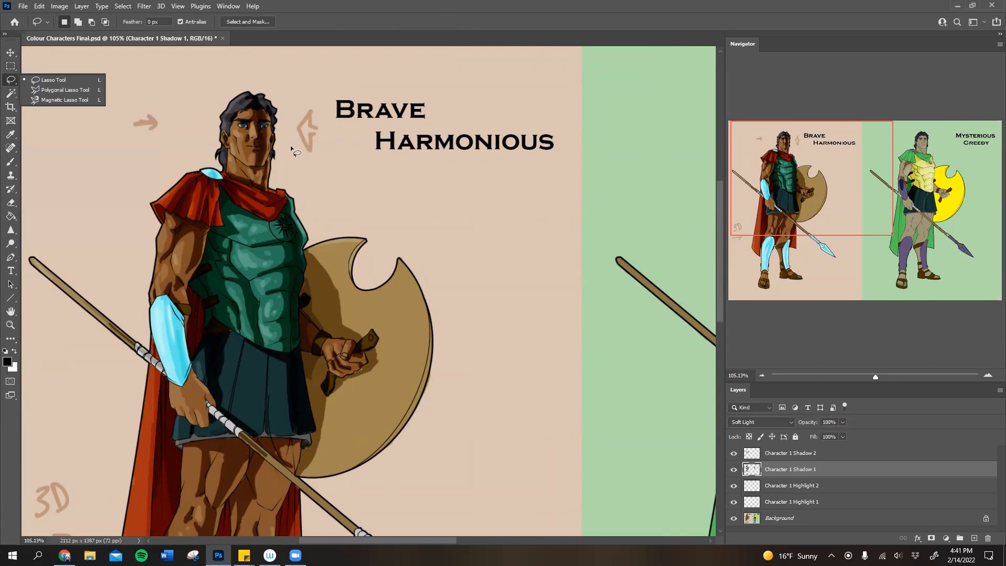
left_click(734, 469)
left_click(734, 469)
left_click(734, 469)
left_click(734, 469)
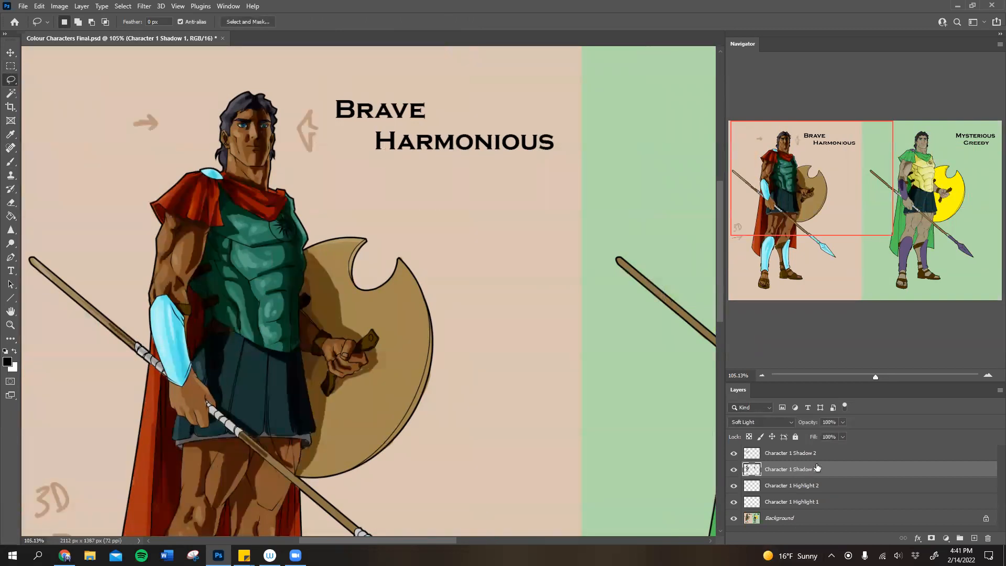
Step: Lasso the area around the Brave Harmonious character's head and cut its shading from Character 1 Shadow 1
mouse_move(349, 99)
left_mouse_down()
mouse_move(187, 84)
mouse_move(224, 166)
mouse_move(265, 189)
mouse_move(315, 175)
left_mouse_up()
left_click(39, 5)
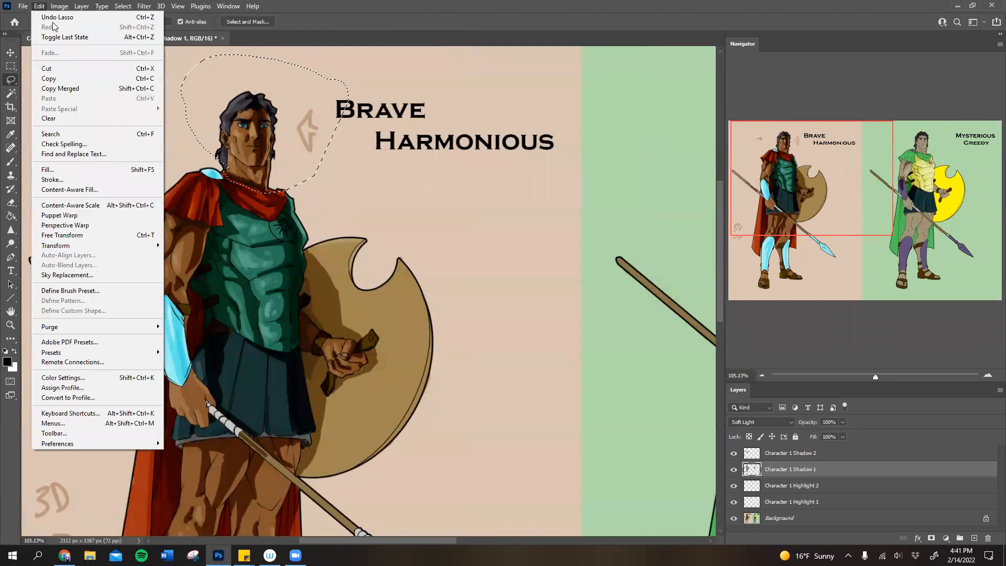
left_click(53, 69)
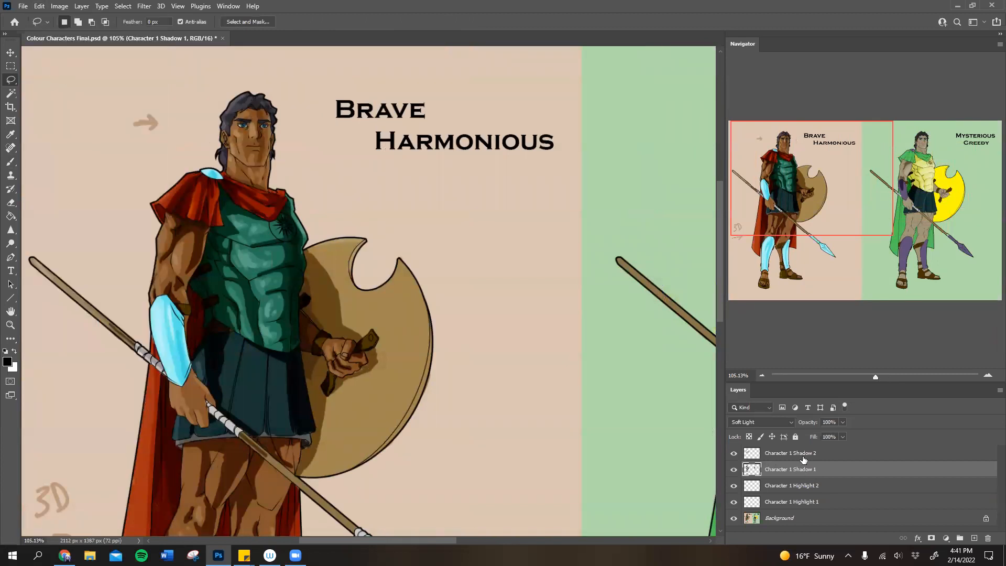
Step: Paste the cut head shading above Character 1 Shadow 2 and align it over the Brave Harmonious character's face
left_click(807, 451)
left_click(39, 5)
left_click(71, 101)
left_click(11, 53)
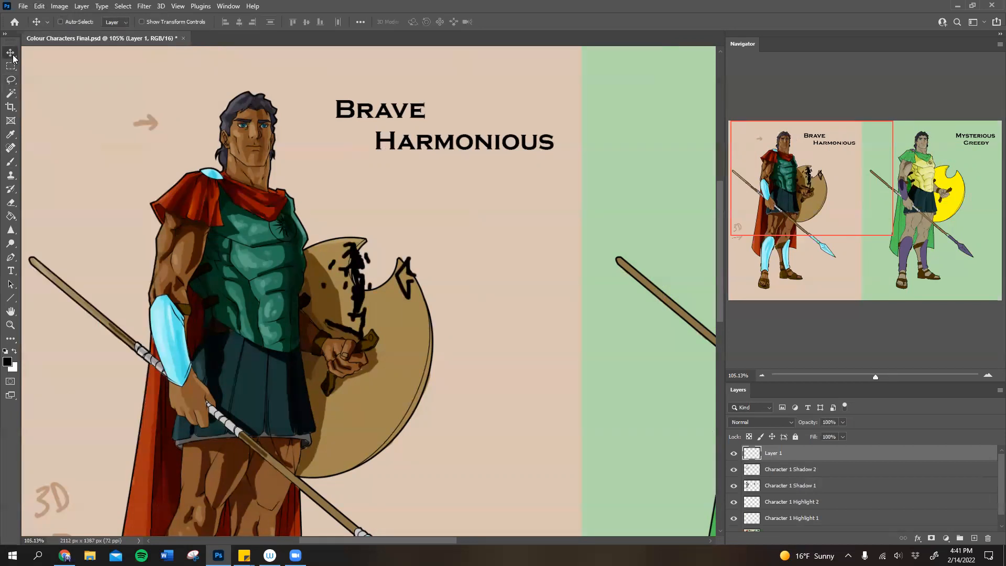
left_click_drag(420, 312, 321, 165)
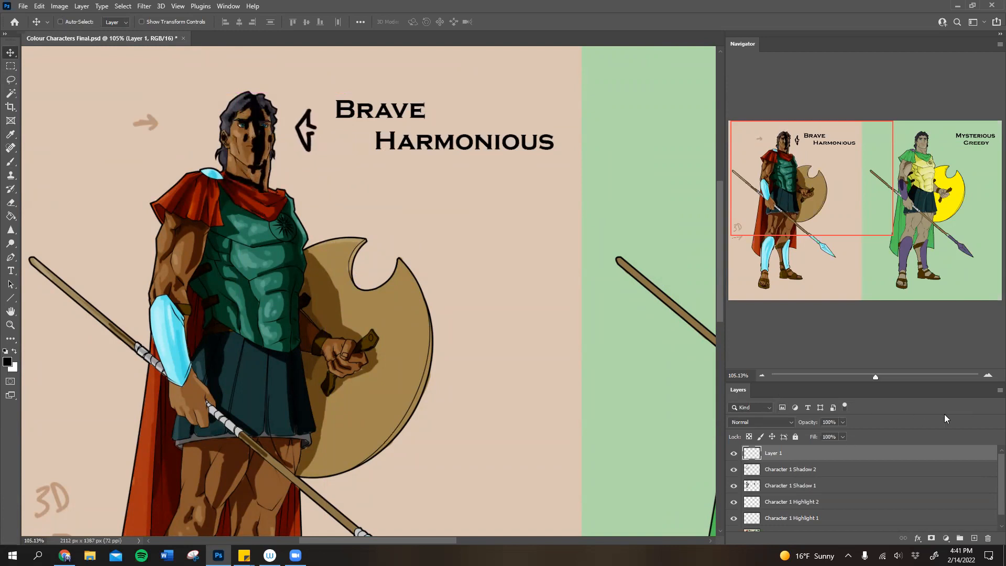
Step: Merge the pasted head shading down into Character 1 Shadow 2, and undo the merge, the move and the paste
left_click(998, 391)
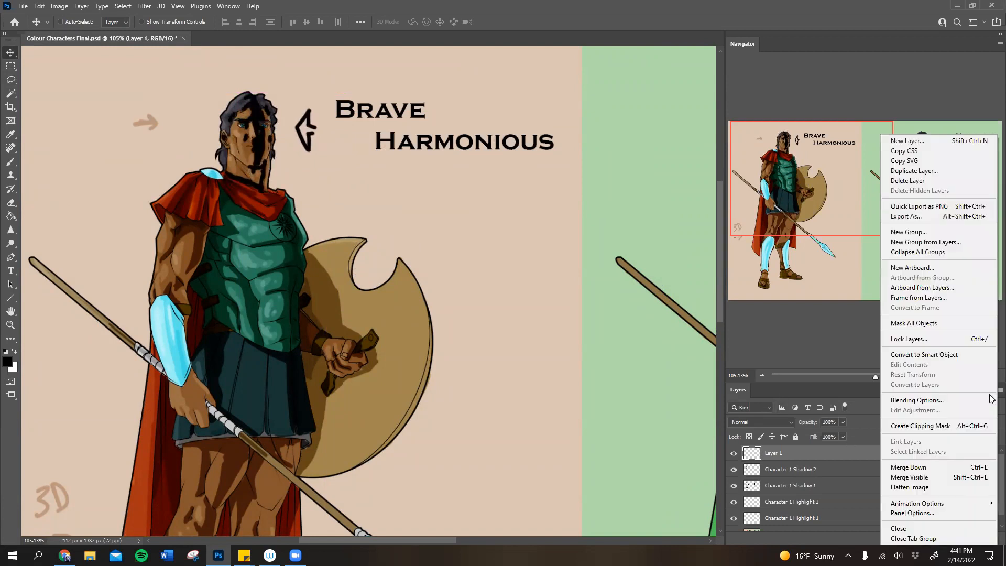
left_click(925, 471)
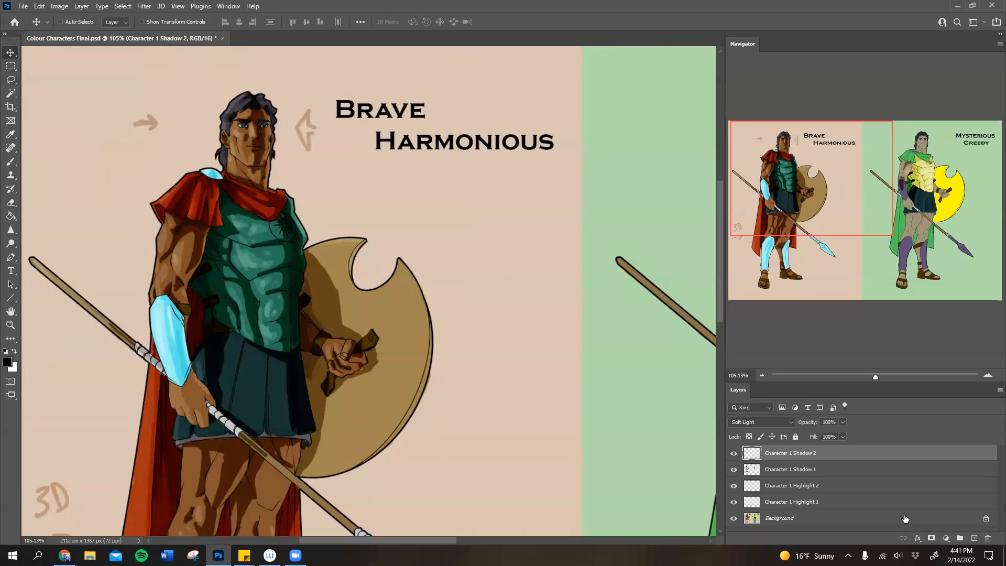
key("ctrl+z")
key("ctrl+z")
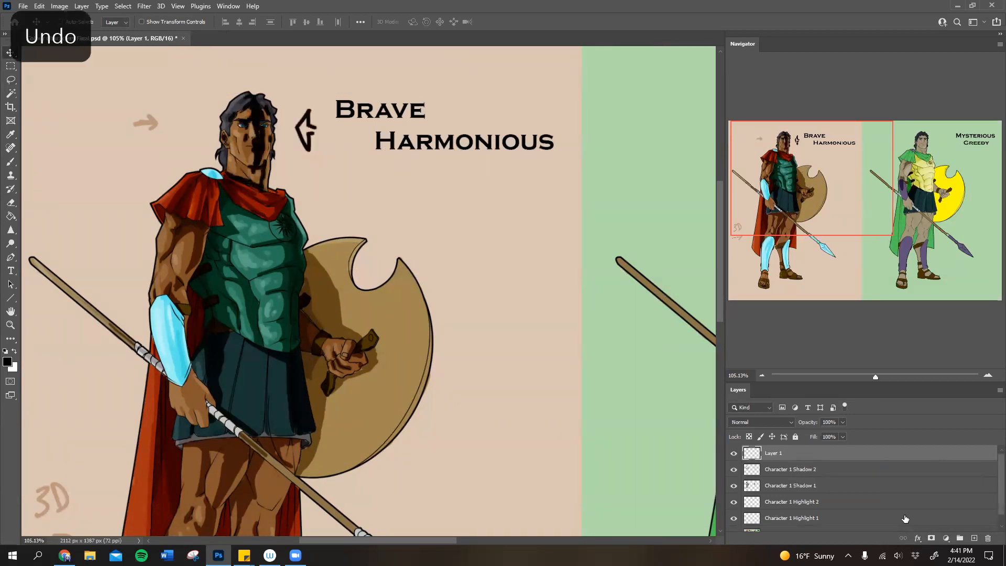
key("ctrl+z")
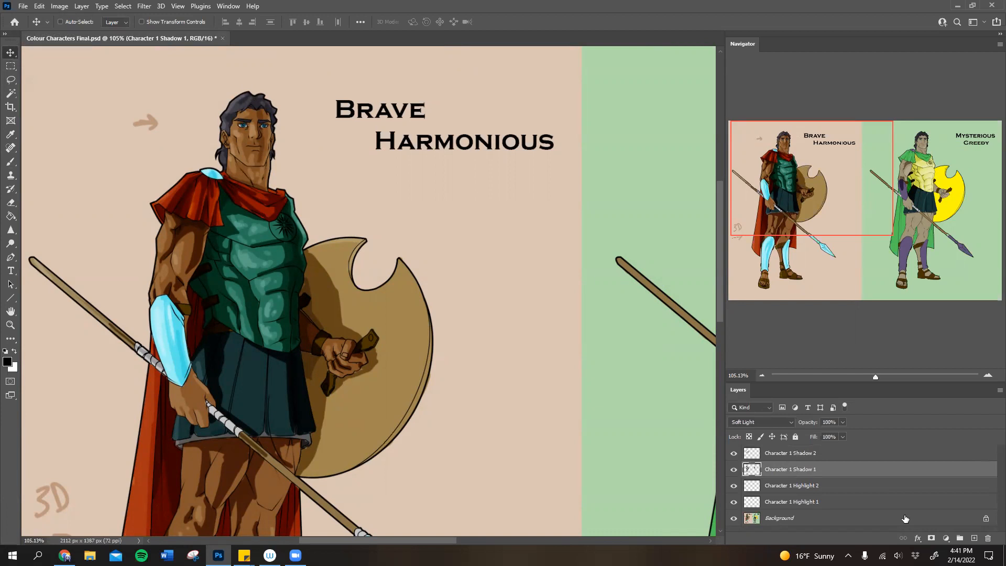
Step: Brush black shadows along the side of the Mysterious Greedy character's breastplate near the straps, using Character 1 Shadow 2
left_click_drag(816, 207, 899, 203)
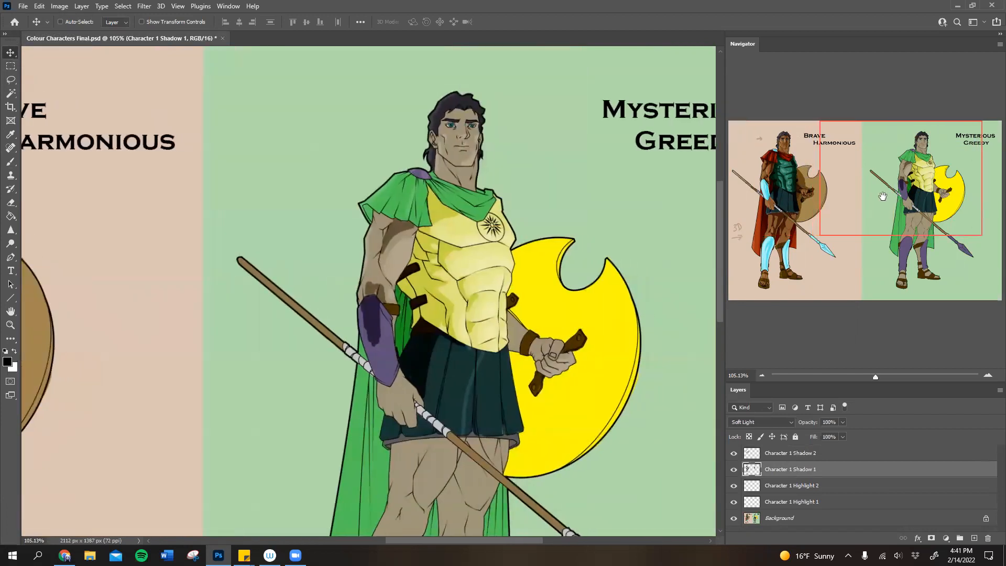
left_click(825, 452)
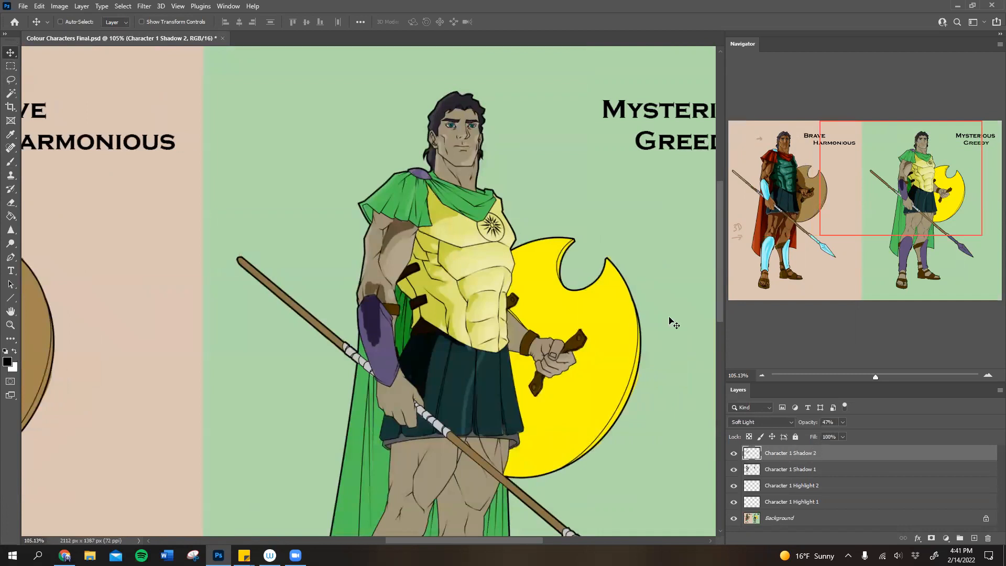
left_click(14, 162)
left_click_drag(418, 297, 419, 244)
left_click_drag(408, 321, 408, 334)
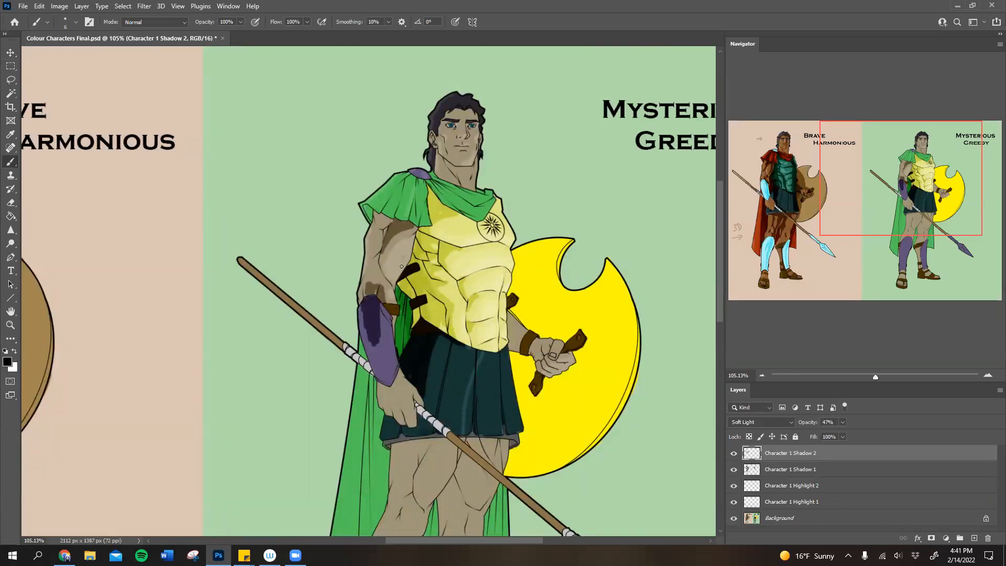
Step: Deepen the black shading on the upper right arm and the green cape's shoulder folds, mainly using Character 1 Shadow 1
left_click_drag(394, 223, 376, 210)
left_click(805, 471)
mouse_move(380, 216)
left_mouse_down()
mouse_move(374, 259)
mouse_move(377, 220)
mouse_move(390, 221)
left_mouse_up()
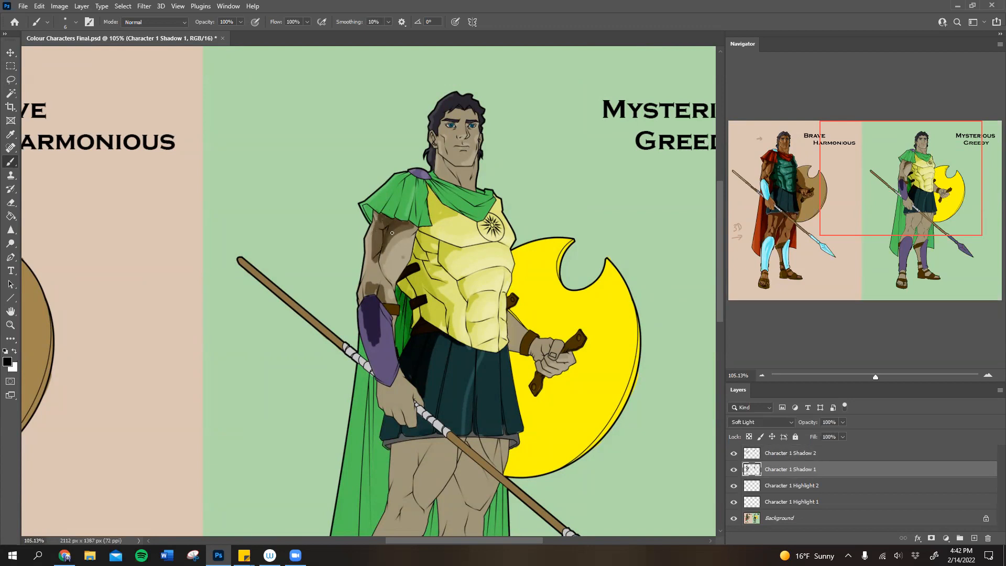
mouse_move(382, 263)
left_mouse_down()
mouse_move(374, 281)
mouse_move(372, 255)
left_mouse_up()
mouse_move(375, 202)
left_mouse_down()
mouse_move(408, 176)
mouse_move(391, 195)
mouse_move(402, 182)
mouse_move(390, 219)
mouse_move(429, 168)
mouse_move(404, 199)
mouse_move(414, 182)
mouse_move(403, 186)
mouse_move(393, 213)
left_mouse_up()
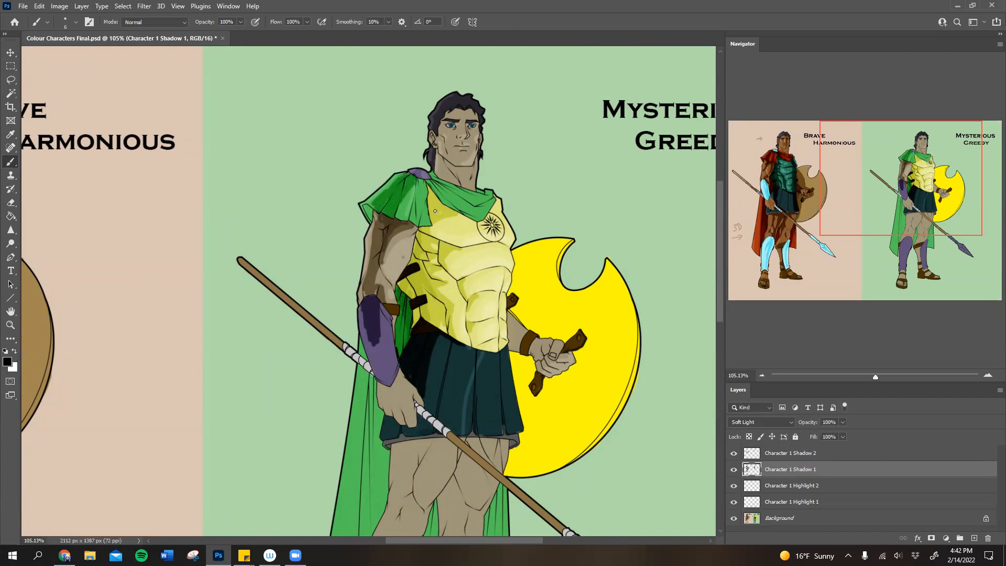
Step: Add softer black shading to the breastplate's side, the neck and the side of the face on Character 1 Shadow 2
left_click(813, 453)
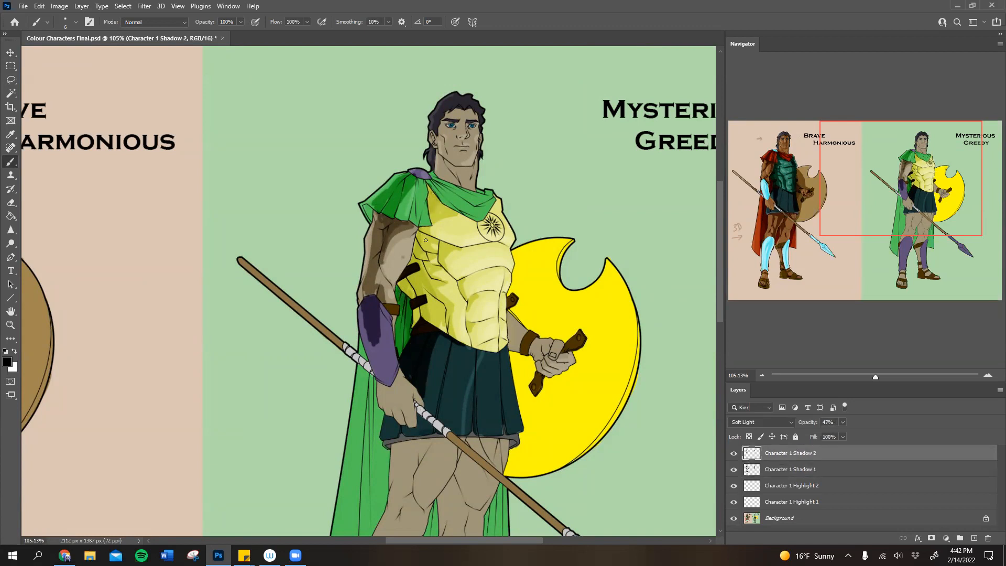
mouse_move(429, 313)
left_mouse_down()
mouse_move(425, 334)
mouse_move(421, 324)
mouse_move(400, 340)
mouse_move(402, 307)
left_mouse_up()
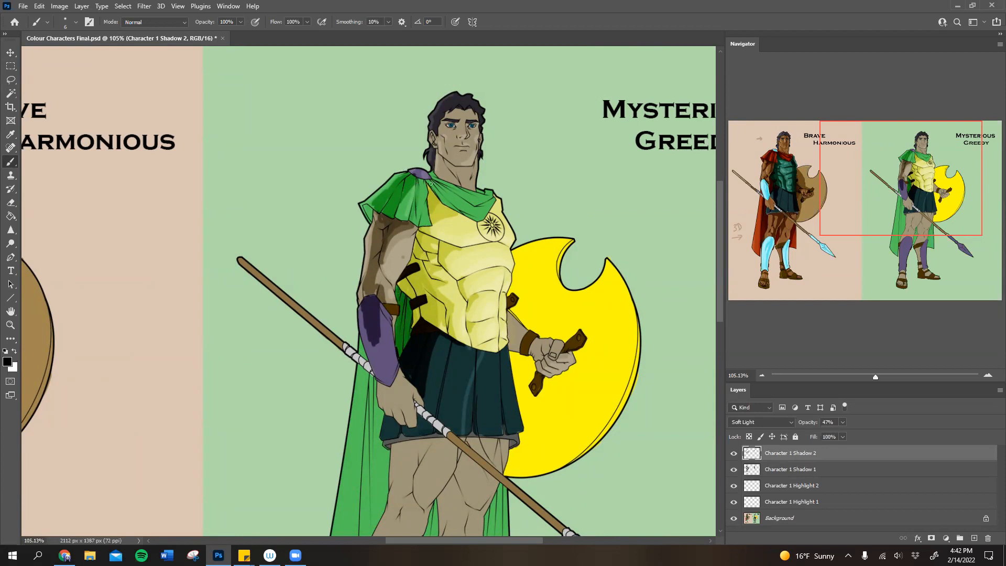
left_click_drag(438, 186, 456, 169)
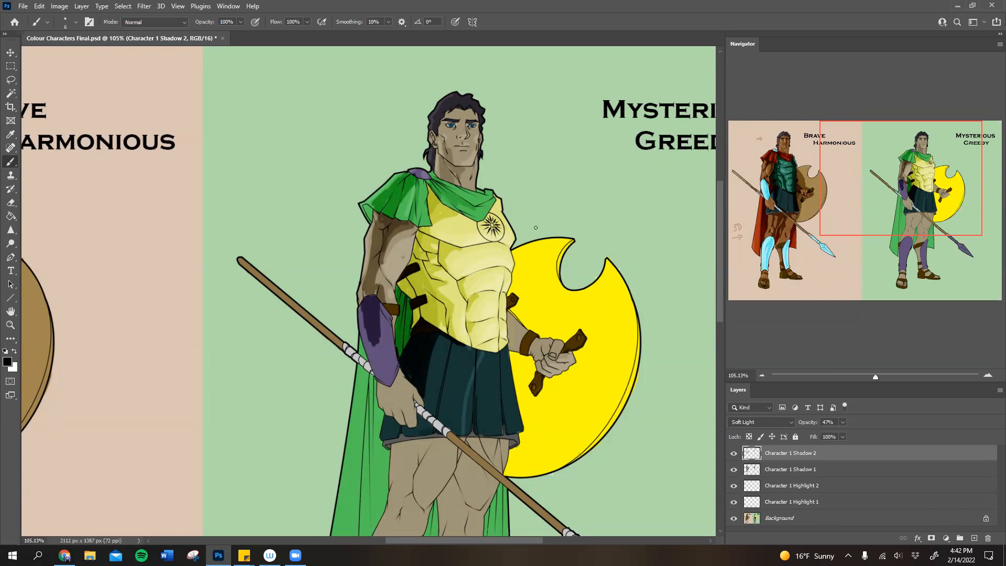
Step: Shade the Mysterious Greedy character's forehead, eye area, nose, cheek, chin and neck in black on Character 1 Shadow 2
left_click_drag(875, 377, 891, 377)
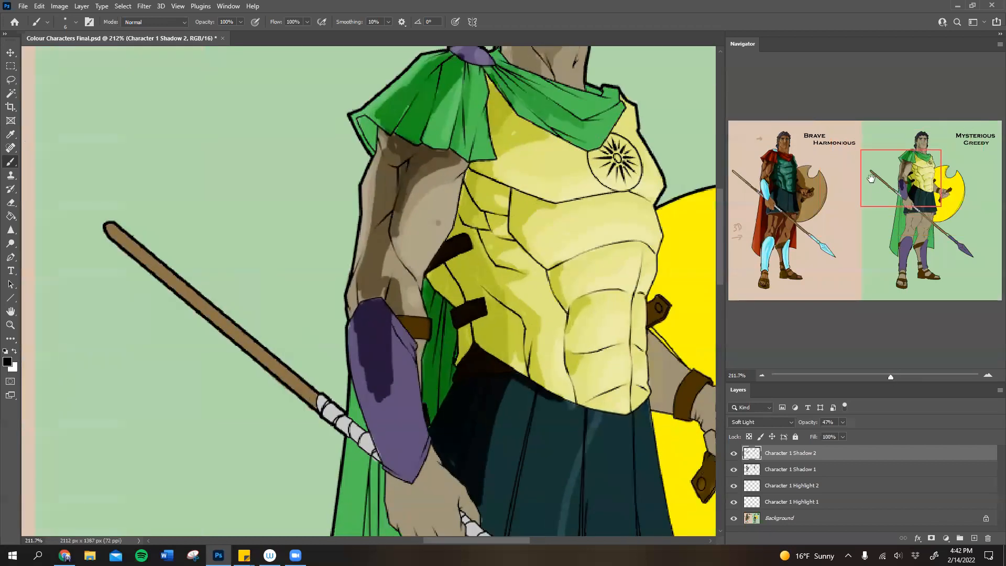
left_click_drag(871, 178, 886, 163)
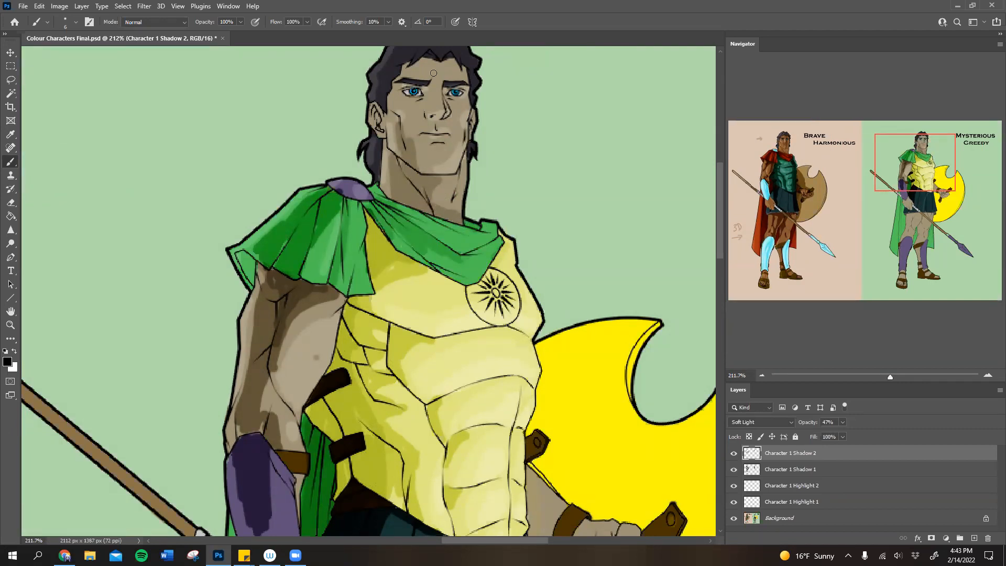
left_click_drag(432, 87, 427, 113)
mouse_move(426, 112)
left_mouse_down()
mouse_move(405, 104)
mouse_move(412, 145)
mouse_move(391, 90)
mouse_move(403, 75)
mouse_move(400, 86)
mouse_move(421, 80)
mouse_move(423, 93)
mouse_move(459, 100)
left_mouse_up()
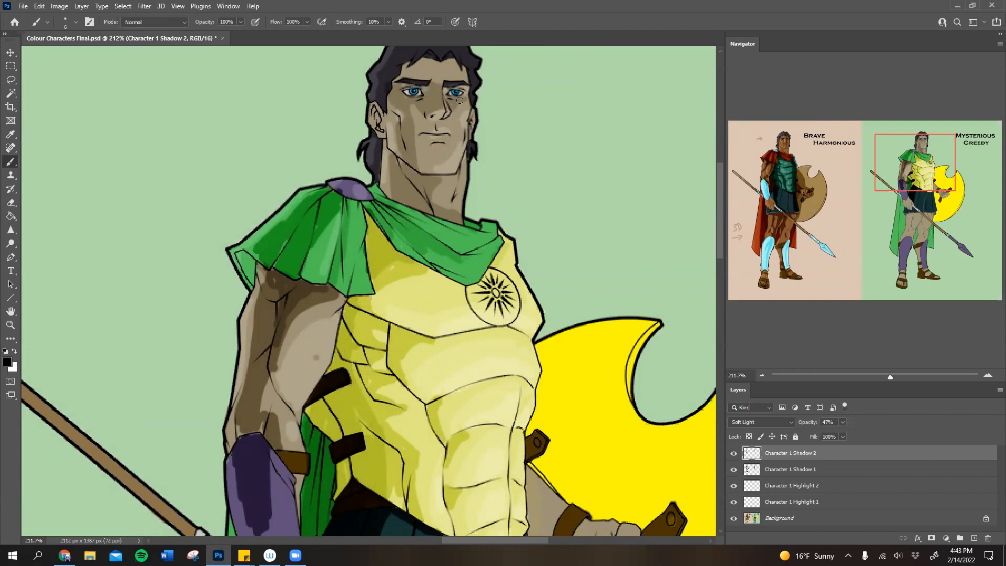
mouse_move(445, 144)
left_mouse_down()
mouse_move(424, 161)
mouse_move(421, 124)
mouse_move(418, 164)
left_mouse_up()
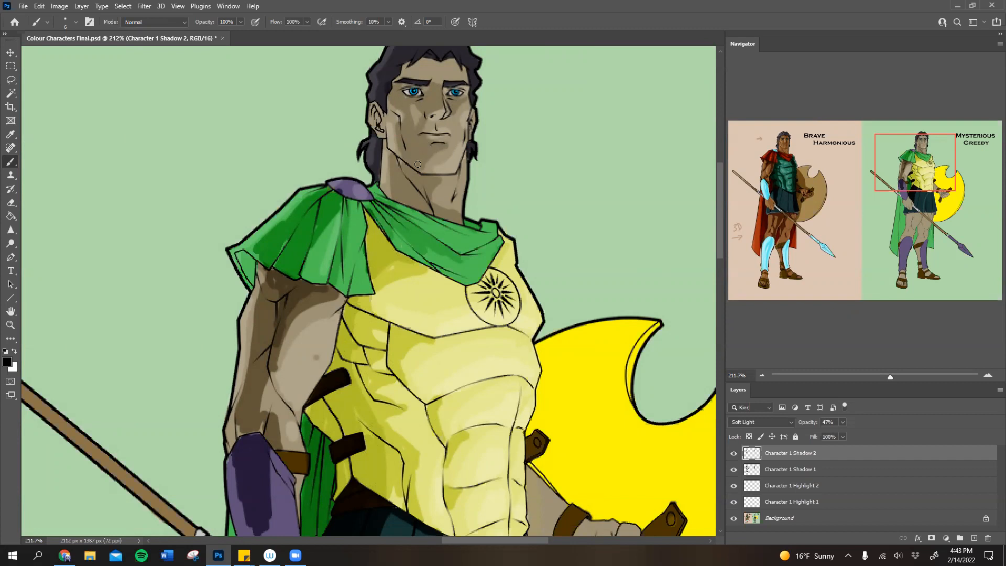
mouse_move(446, 116)
left_mouse_down()
mouse_move(454, 126)
mouse_move(438, 125)
mouse_move(446, 134)
left_mouse_up()
left_click_drag(873, 171, 873, 157)
mouse_move(435, 197)
left_mouse_down()
mouse_move(398, 188)
mouse_move(464, 172)
mouse_move(420, 197)
mouse_move(460, 183)
mouse_move(409, 187)
mouse_move(401, 177)
mouse_move(388, 195)
mouse_move(403, 166)
mouse_move(414, 177)
mouse_move(423, 160)
mouse_move(444, 163)
mouse_move(431, 154)
mouse_move(457, 160)
mouse_move(450, 165)
mouse_move(473, 197)
left_mouse_up()
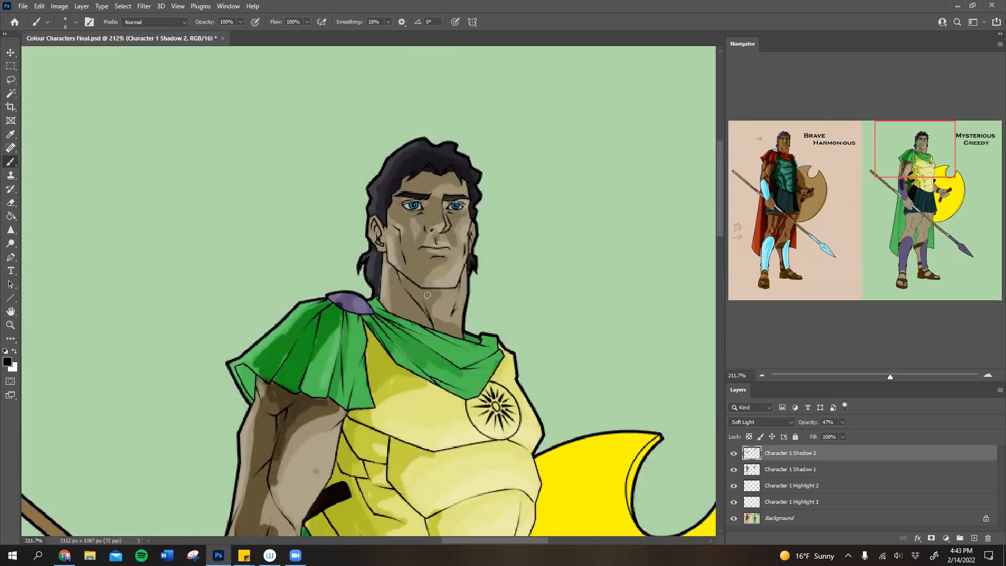
Step: Make Character 1 Shadow 1 the active layer for further shading of the Mysterious Greedy character
left_click(804, 469)
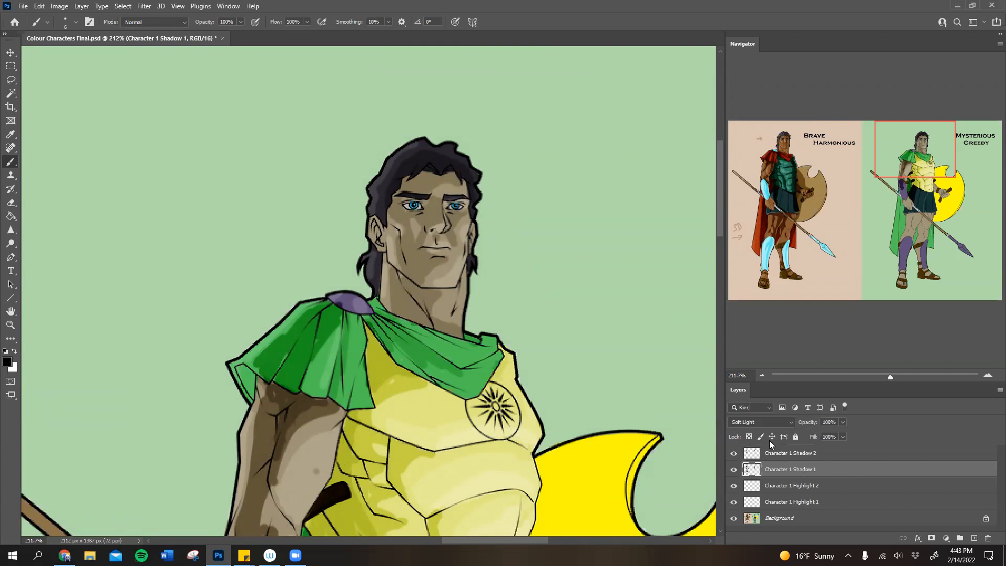
left_click_drag(891, 377, 881, 375)
left_click_drag(896, 170, 900, 137)
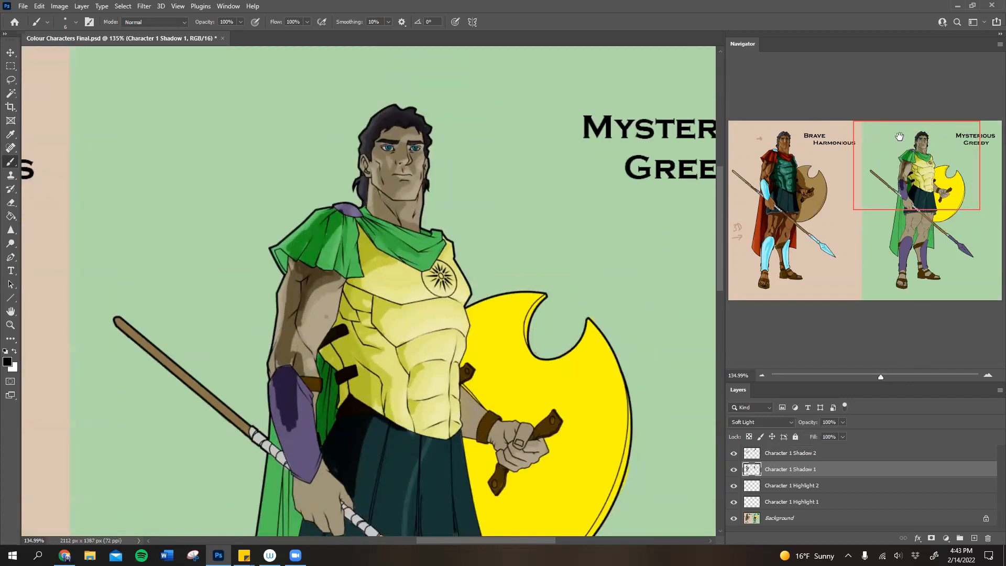
left_click(873, 375)
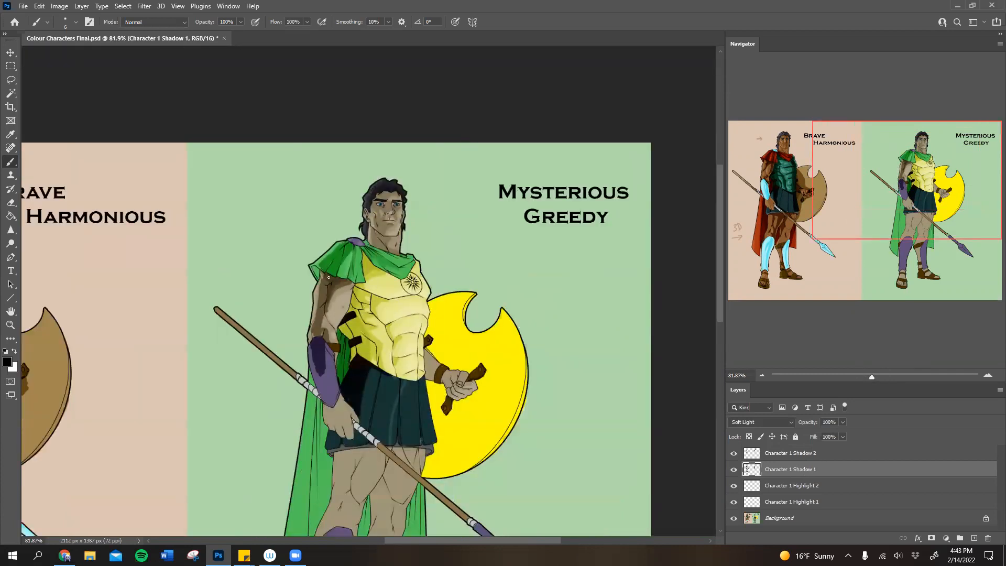